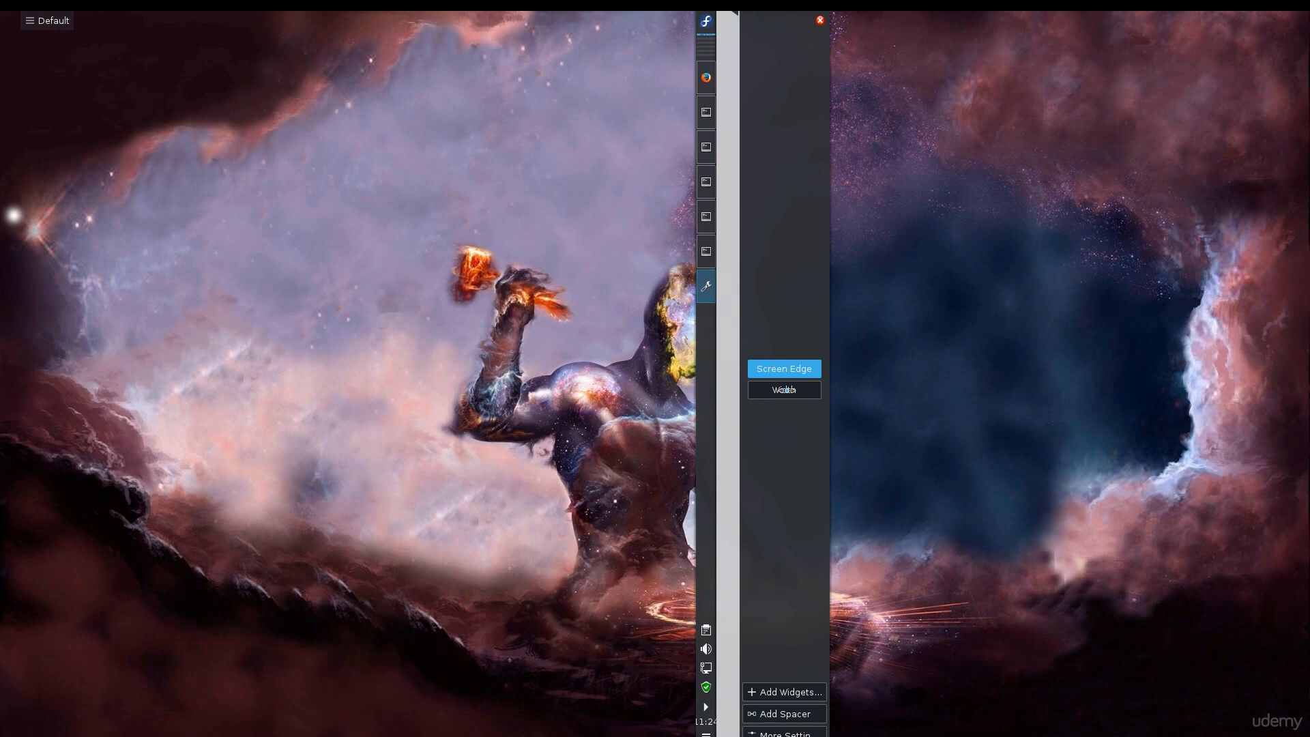
# Dock the panel along the bottom edge of the screen and make it slightly taller
pyautogui.moveTo(787, 391); pyautogui.dragTo(786, 394)
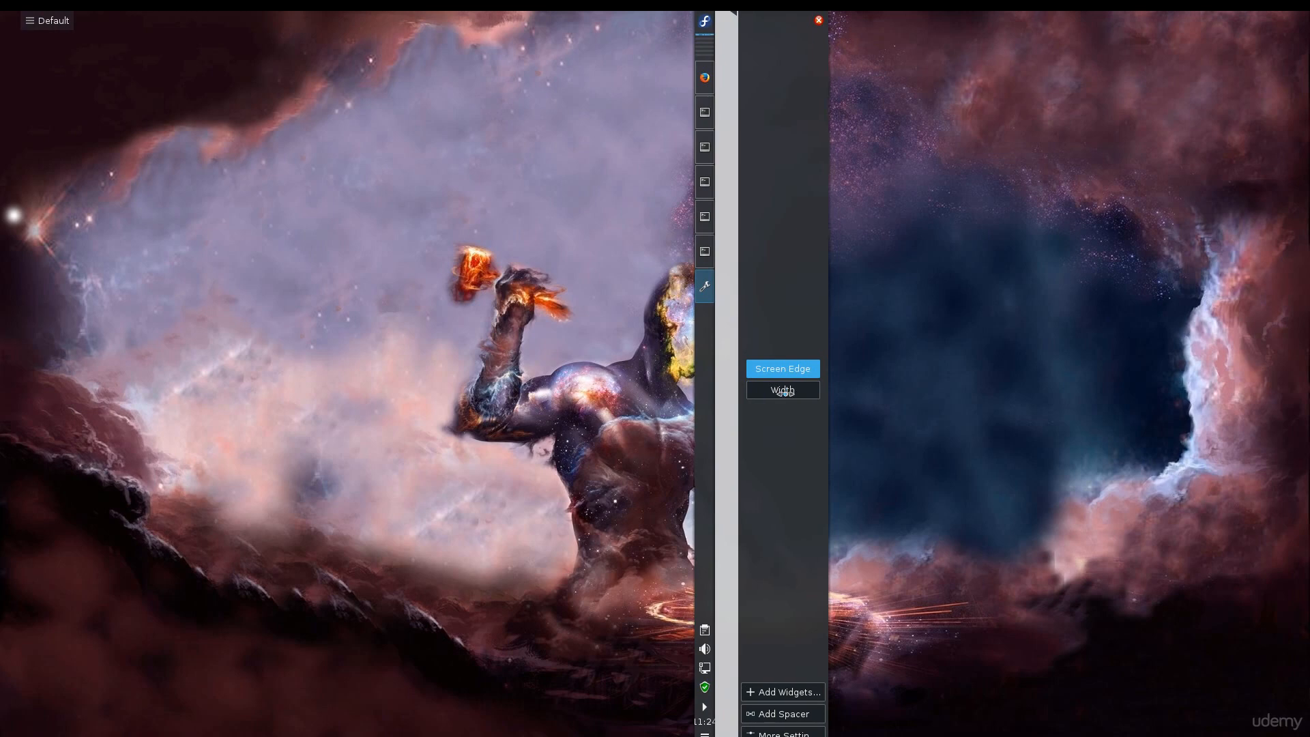
pyautogui.moveTo(785, 392); pyautogui.dragTo(713, 710)
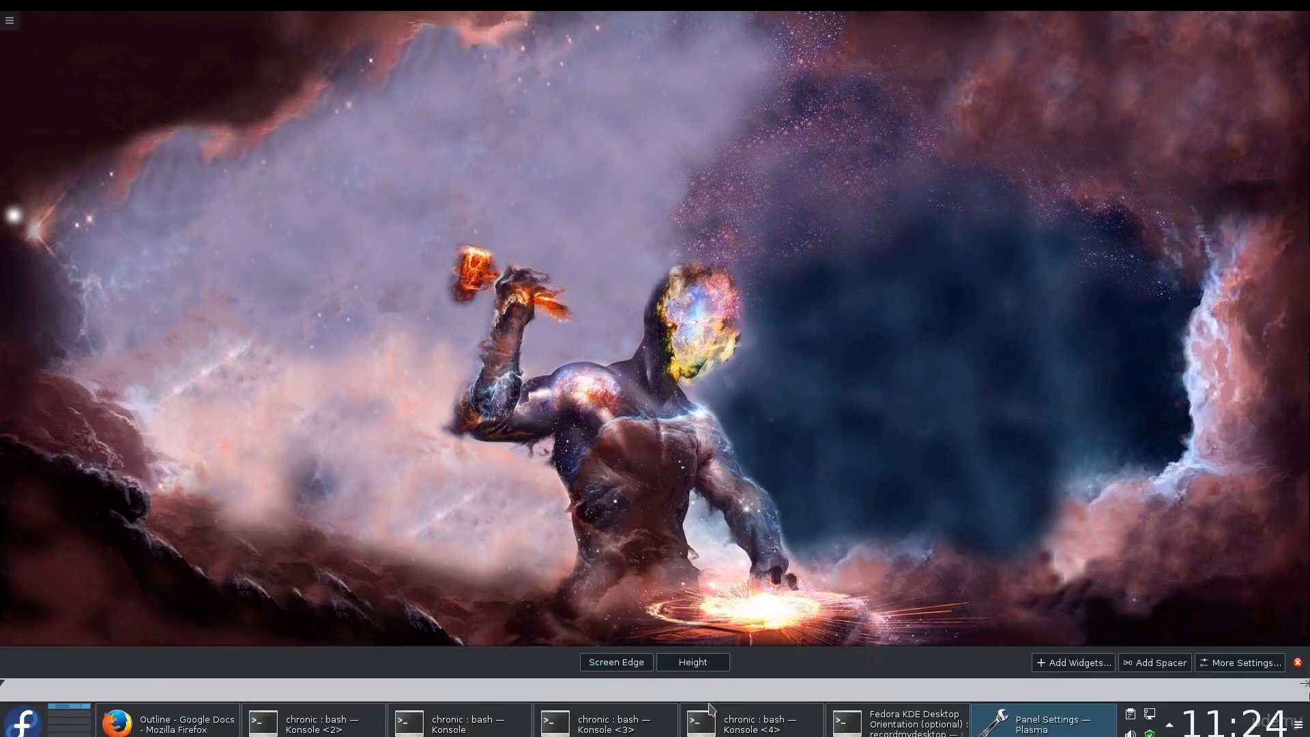
pyautogui.moveTo(692, 662); pyautogui.dragTo(759, 221)
pyautogui.moveTo(737, 361); pyautogui.dragTo(718, 663)
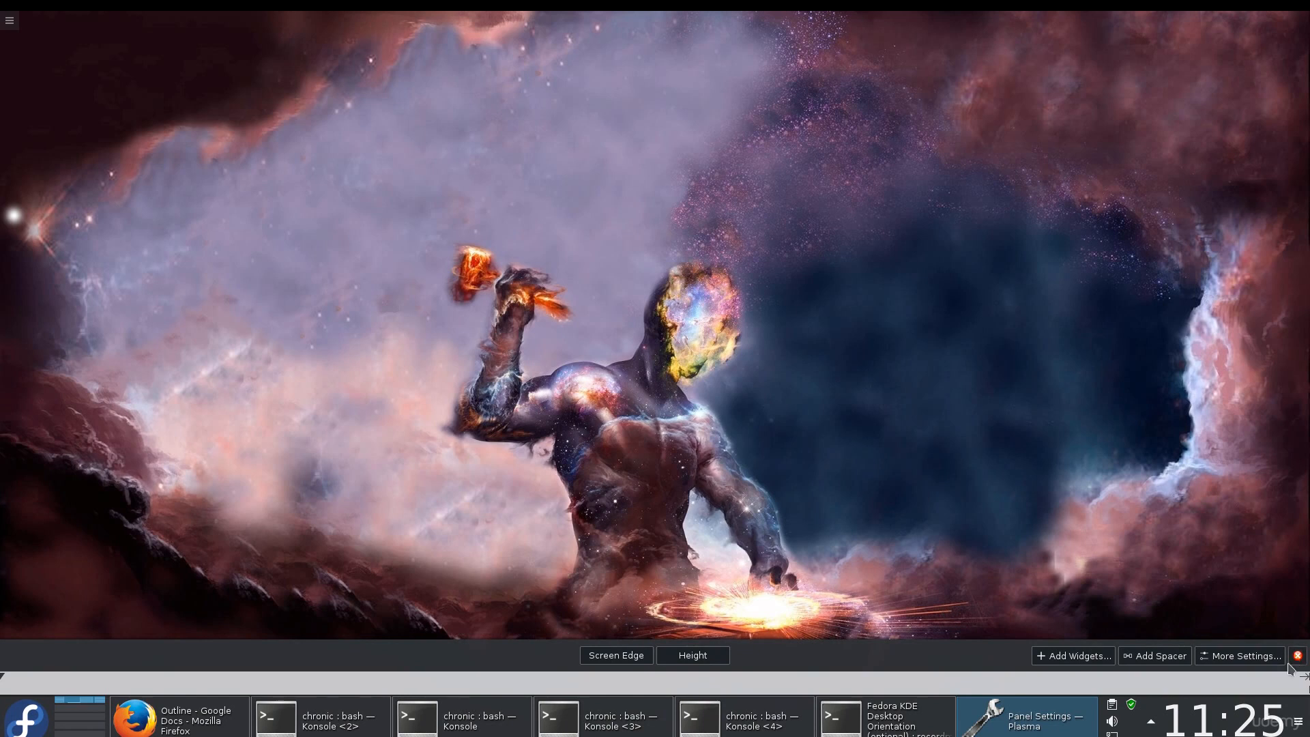
# Set the bottom panel's visibility to Auto Hide and close its settings
pyautogui.click(1226, 660)
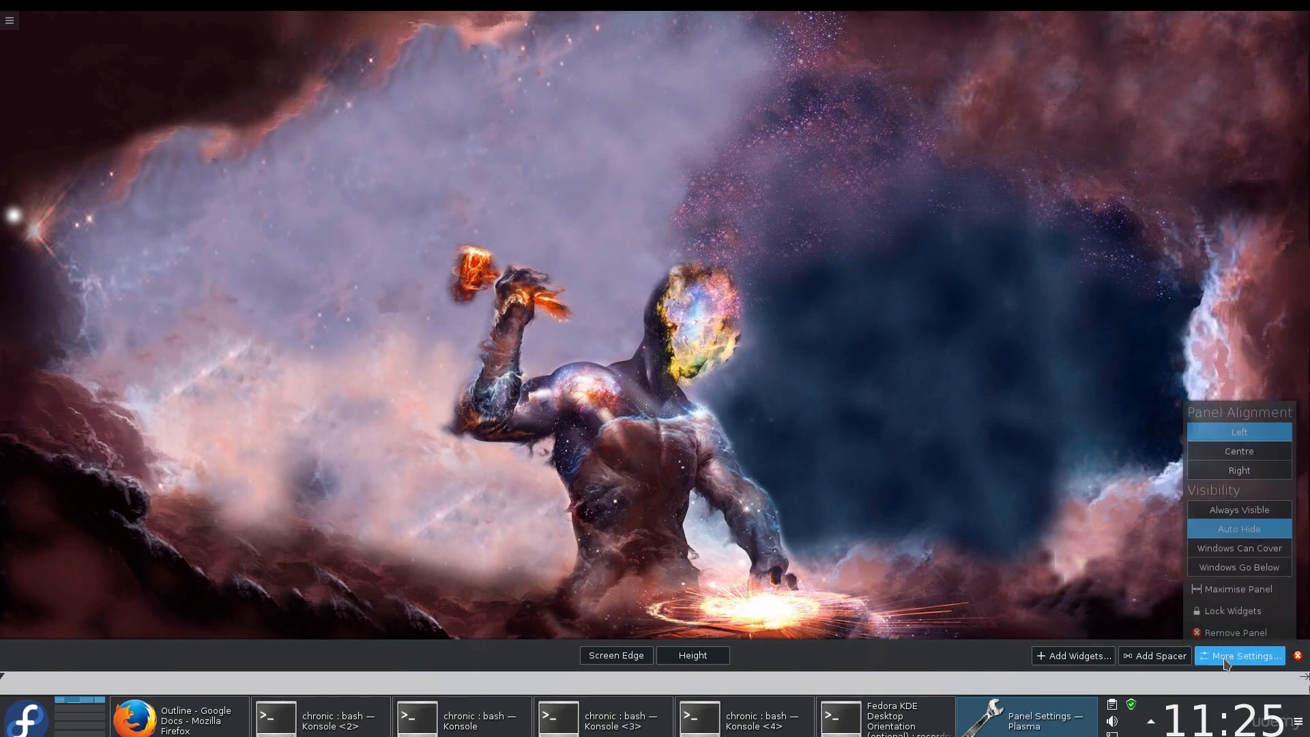
pyautogui.click(1254, 517)
pyautogui.click(1253, 531)
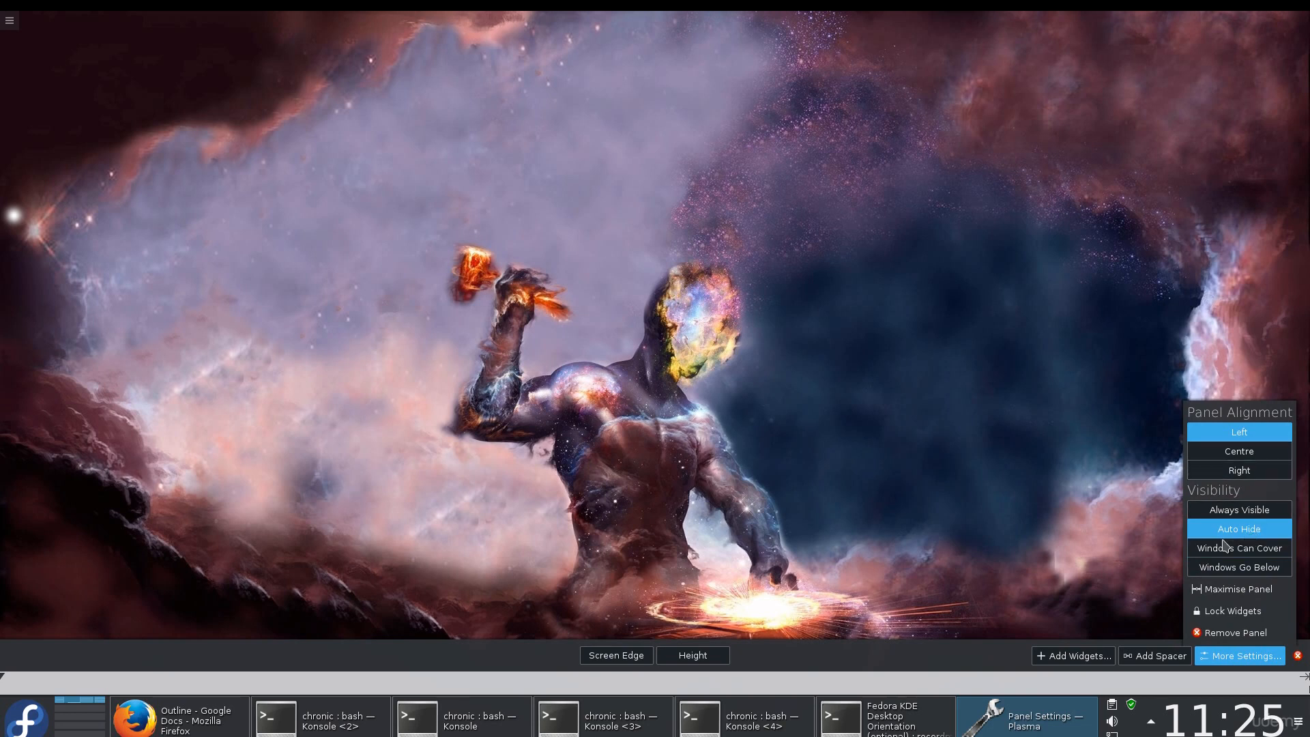
pyautogui.click(982, 575)
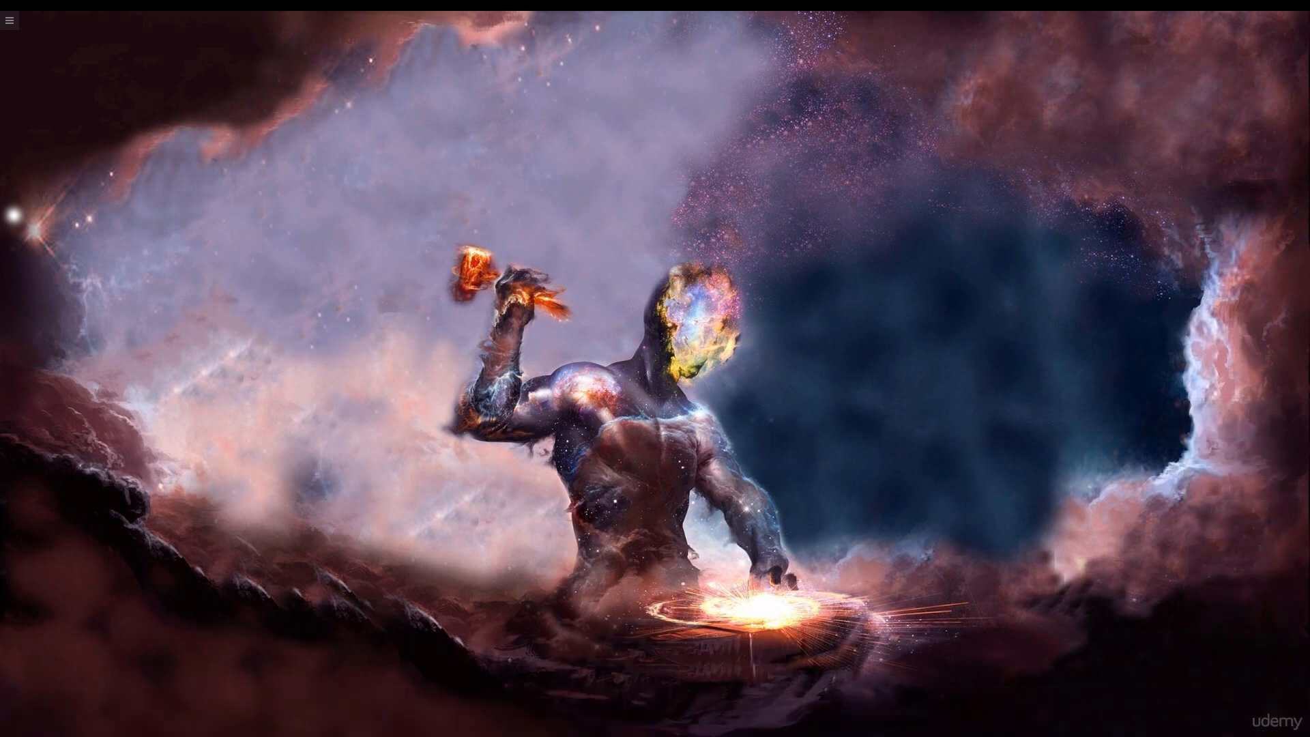
# Move the auto-hiding panel to the top edge of the screen and leave panel configuration
pyautogui.click(1296, 723)
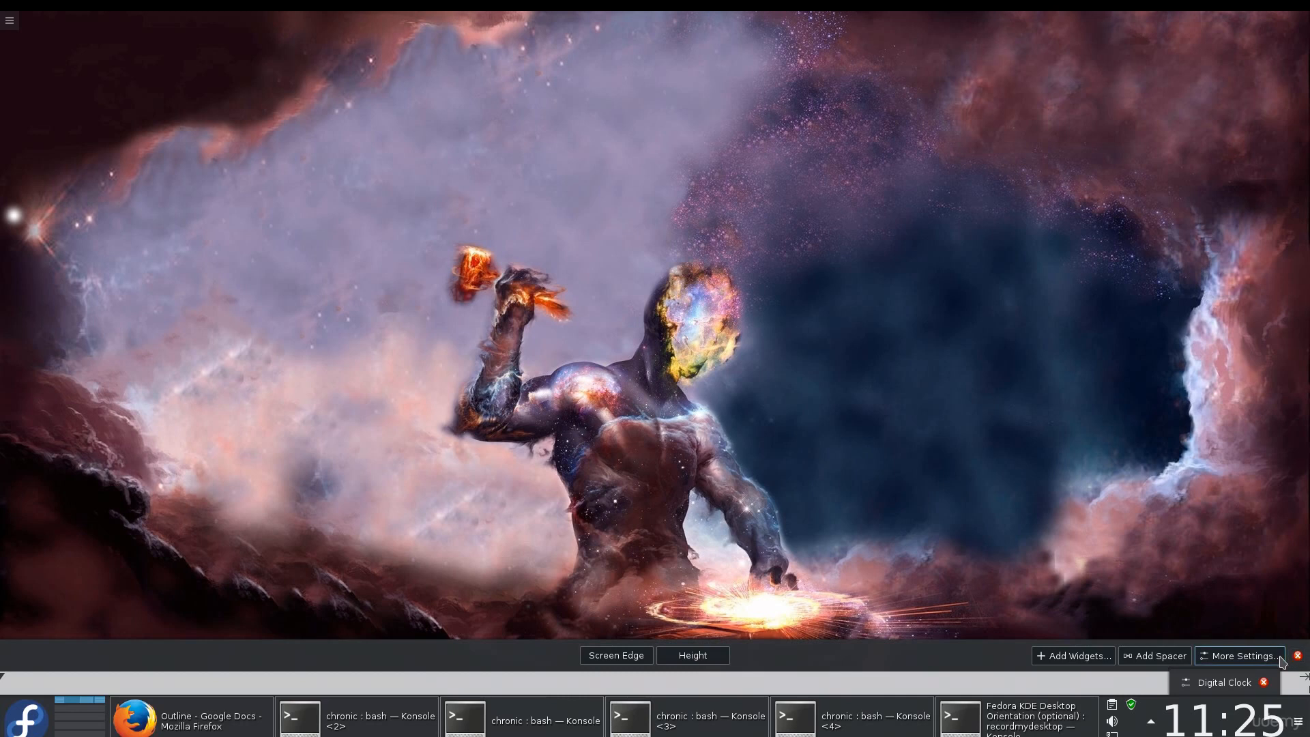
pyautogui.moveTo(634, 659); pyautogui.dragTo(601, 225)
pyautogui.click(599, 224)
# Add an empty panel to the desktop
pyautogui.rightClick(600, 225)
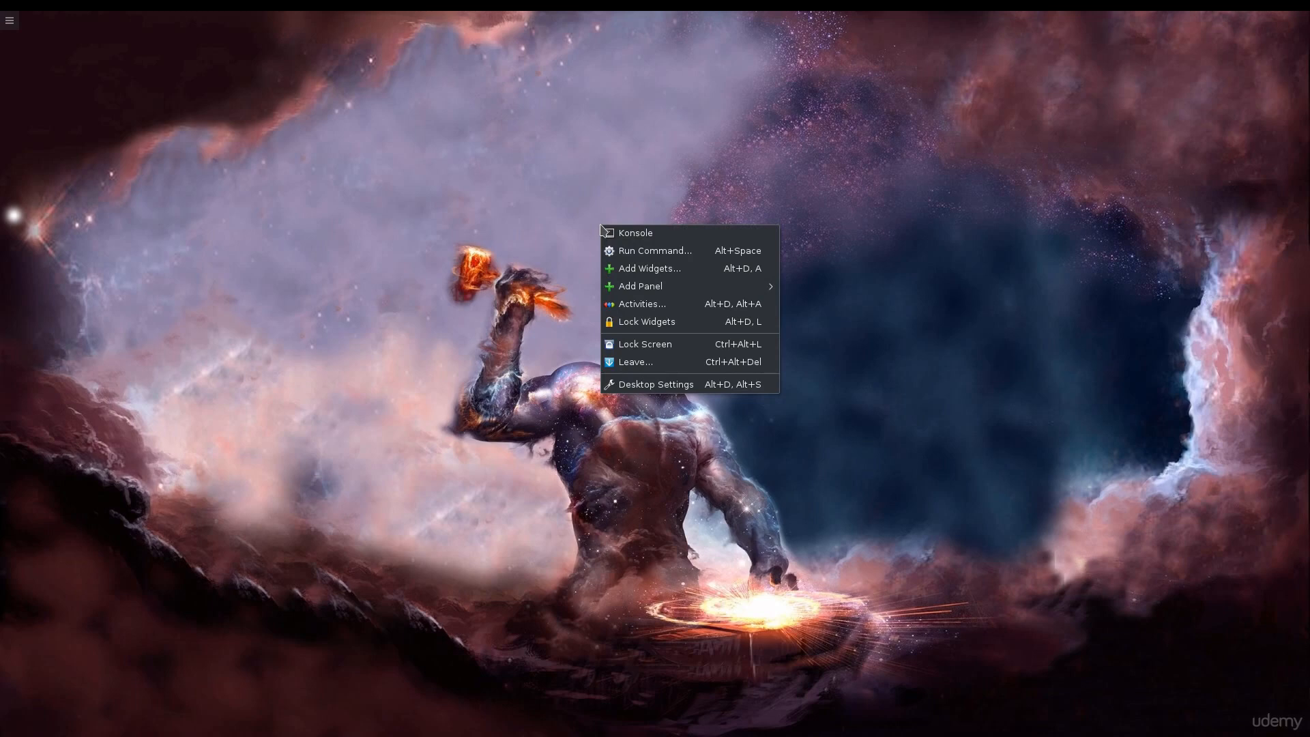
pyautogui.moveTo(660, 290)
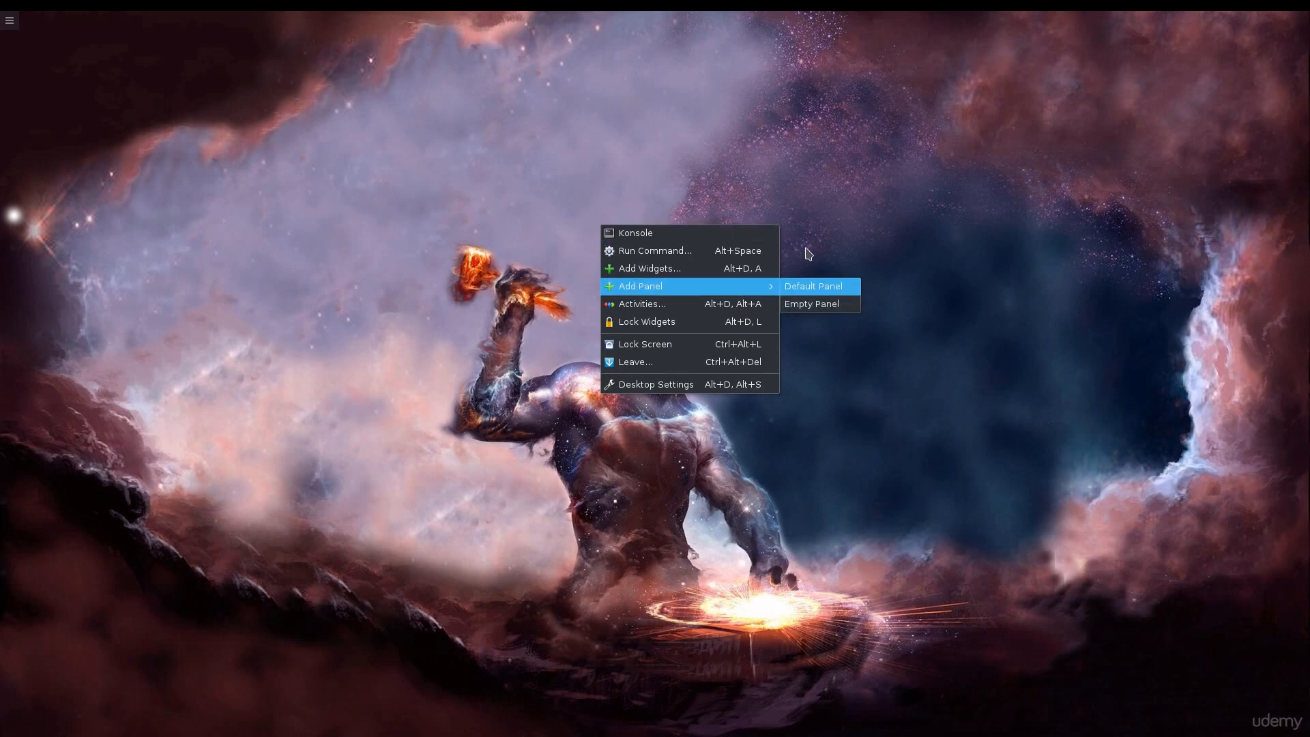
pyautogui.click(812, 286)
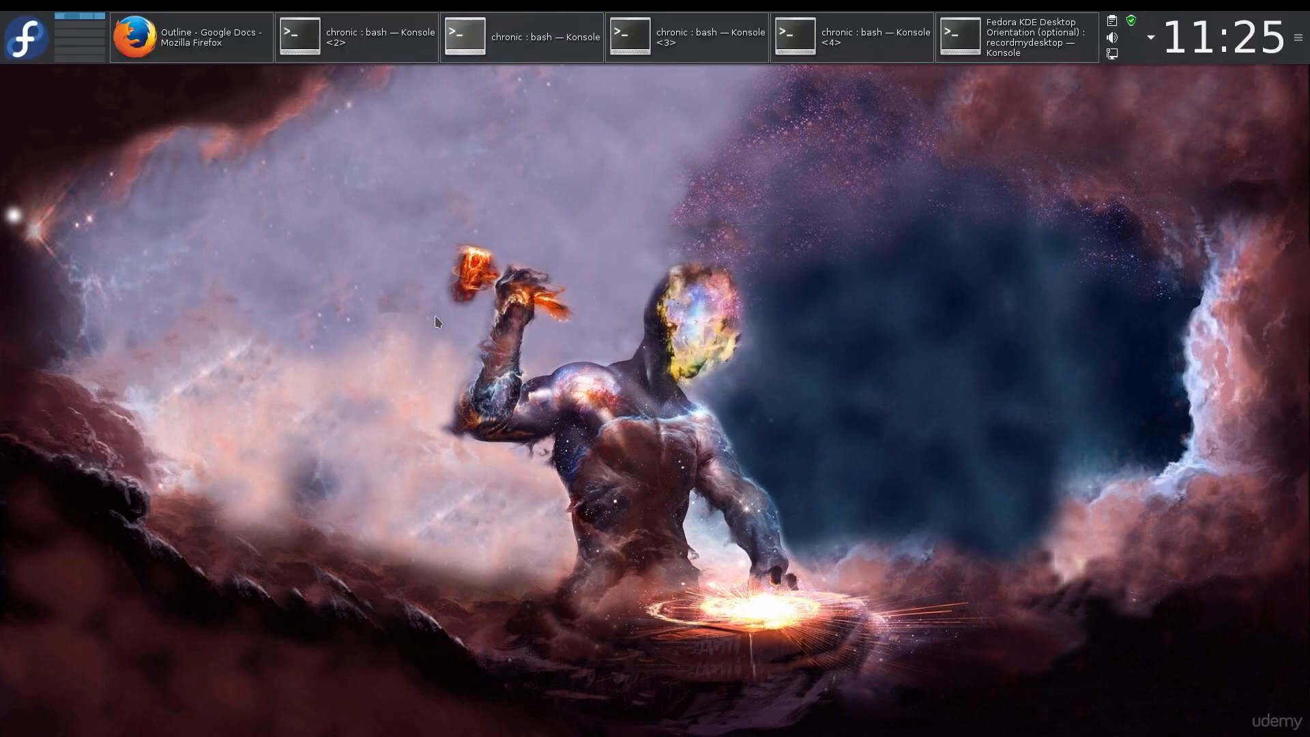
pyautogui.rightClick(437, 318)
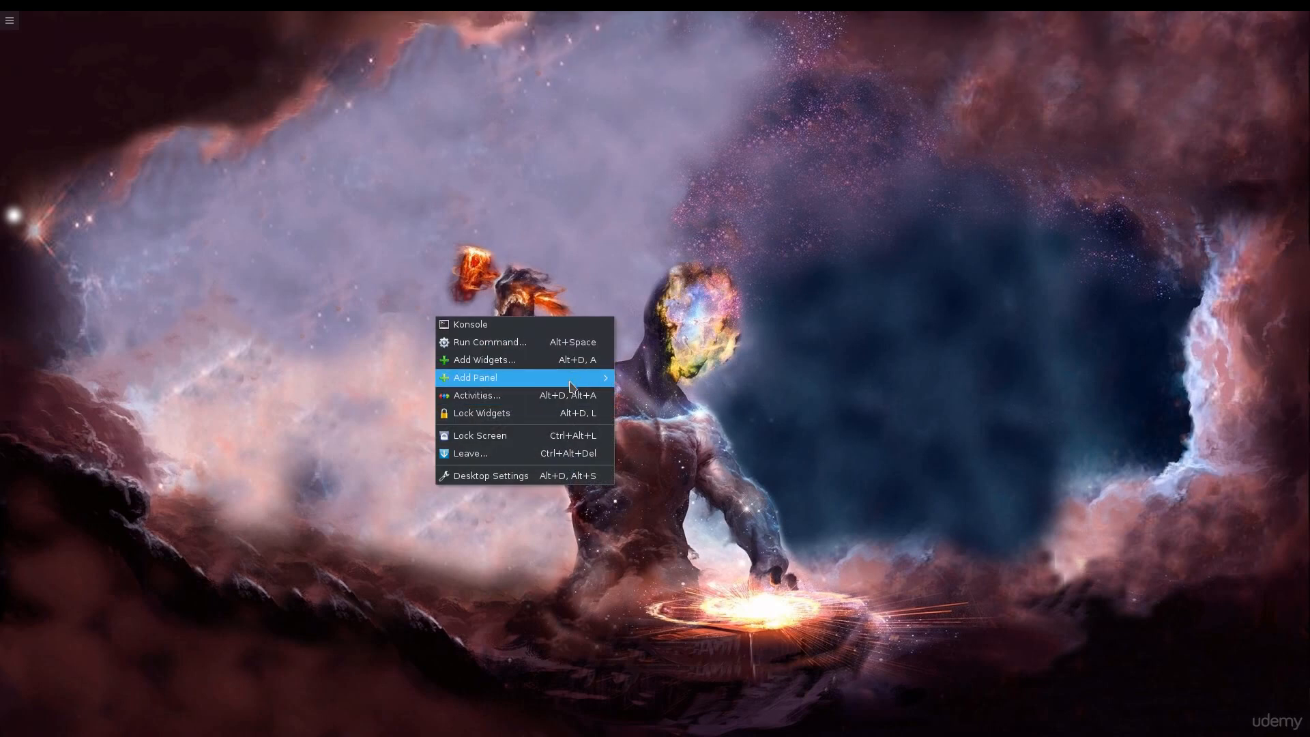
pyautogui.moveTo(582, 382)
pyautogui.click(673, 389)
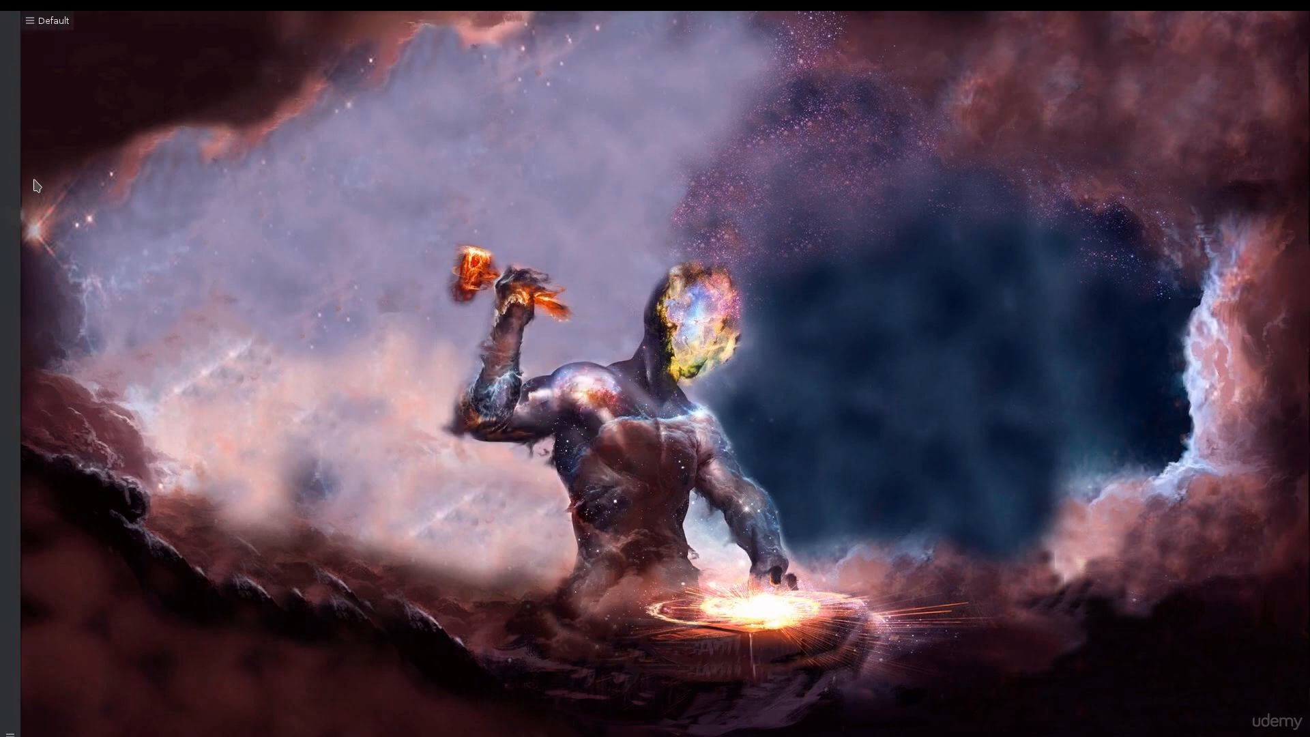
pyautogui.click(40, 27)
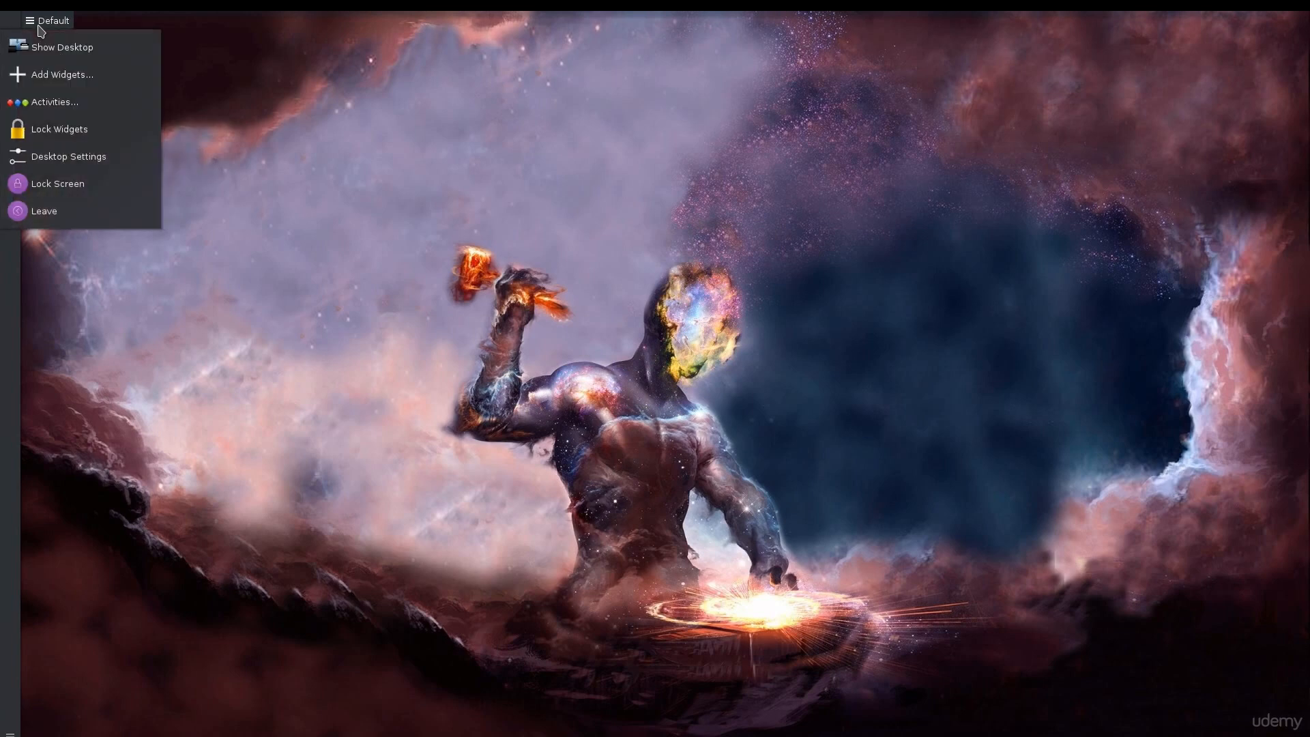
pyautogui.click(39, 28)
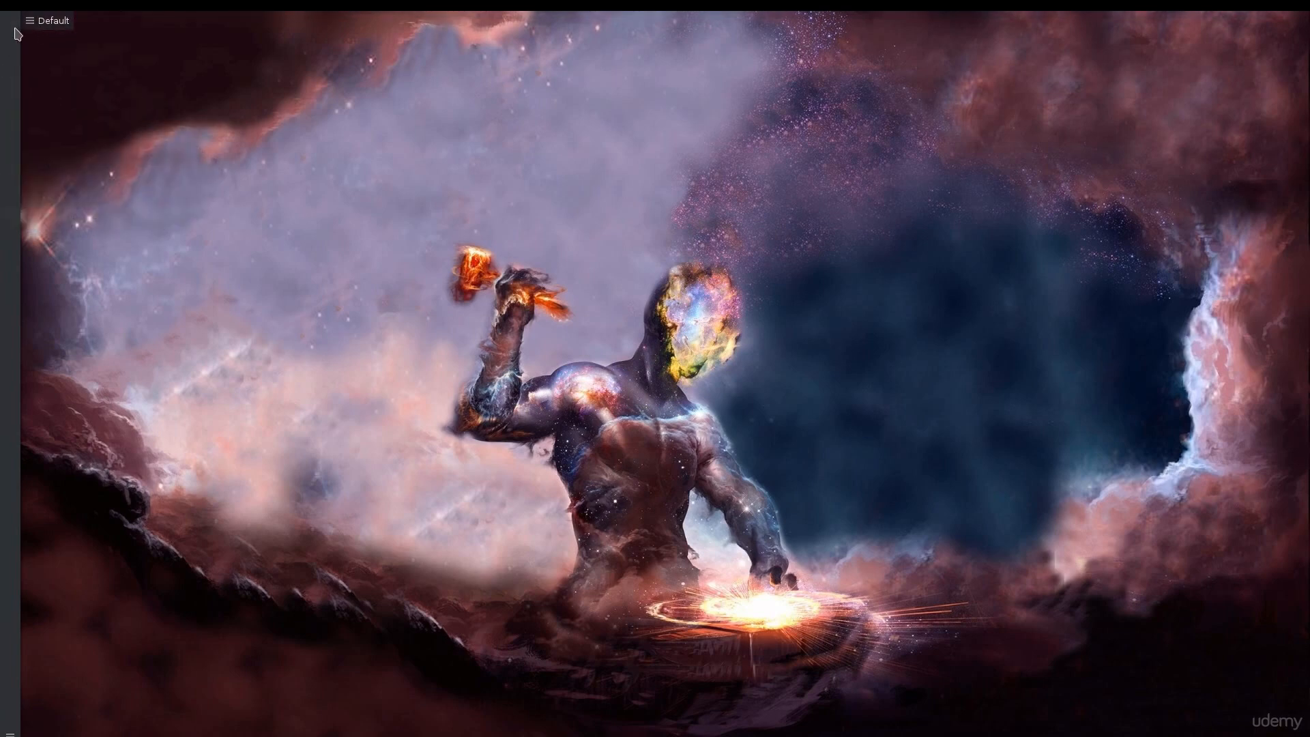
pyautogui.rightClick(15, 30)
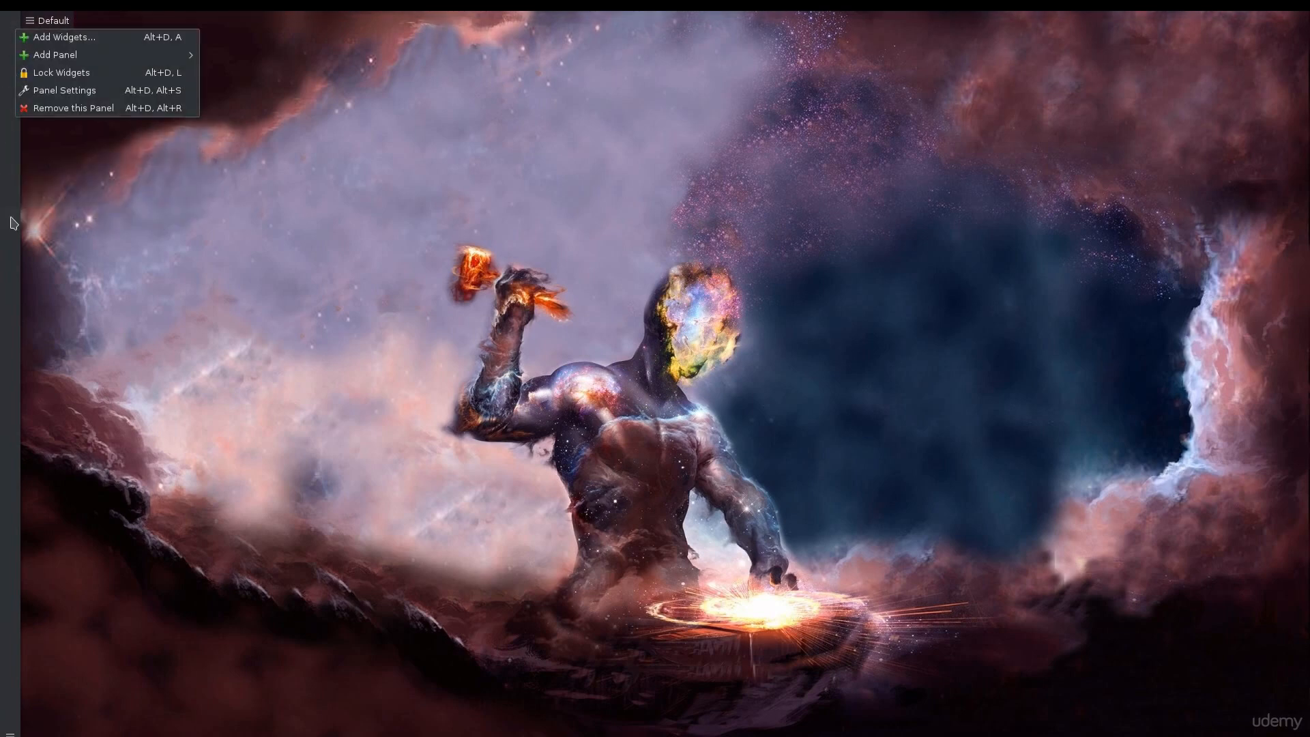
pyautogui.click(11, 272)
pyautogui.rightClick(11, 274)
pyautogui.click(94, 649)
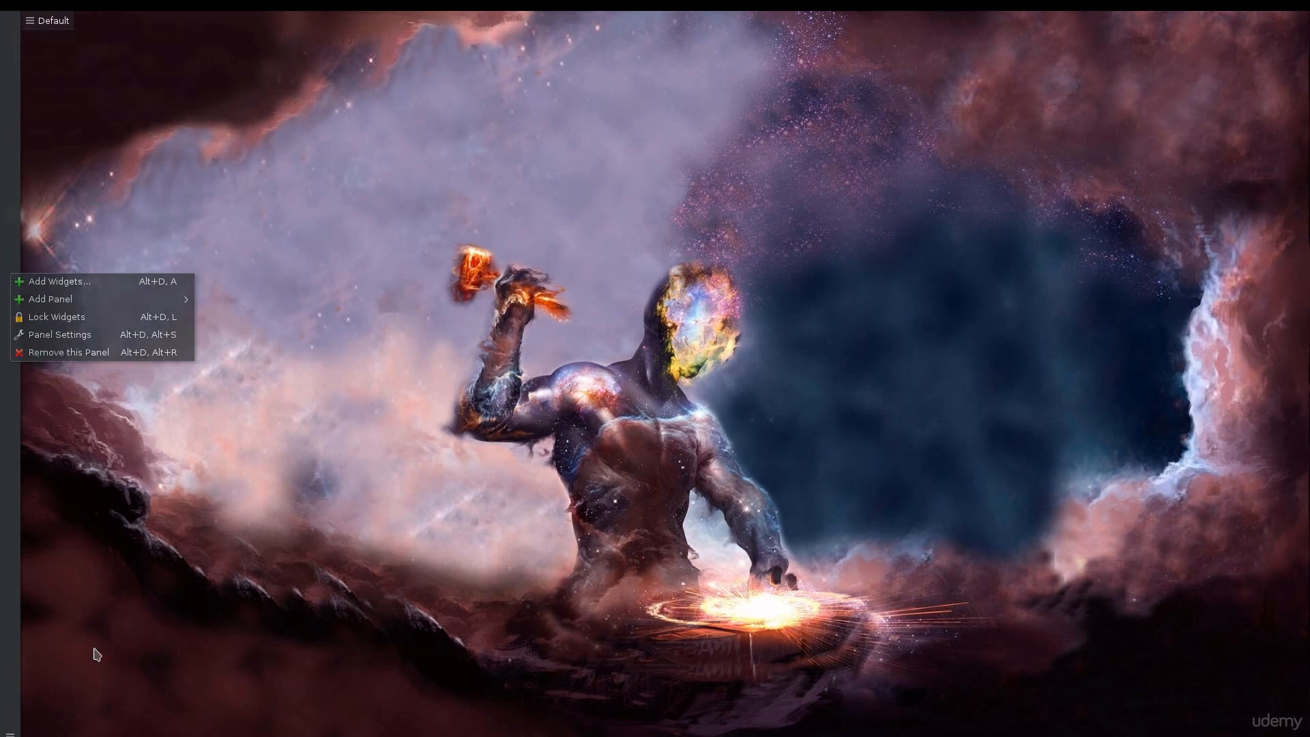
# Widen the empty vertical panel to several times its width and set its visibility to Auto Hide
pyautogui.click(10, 735)
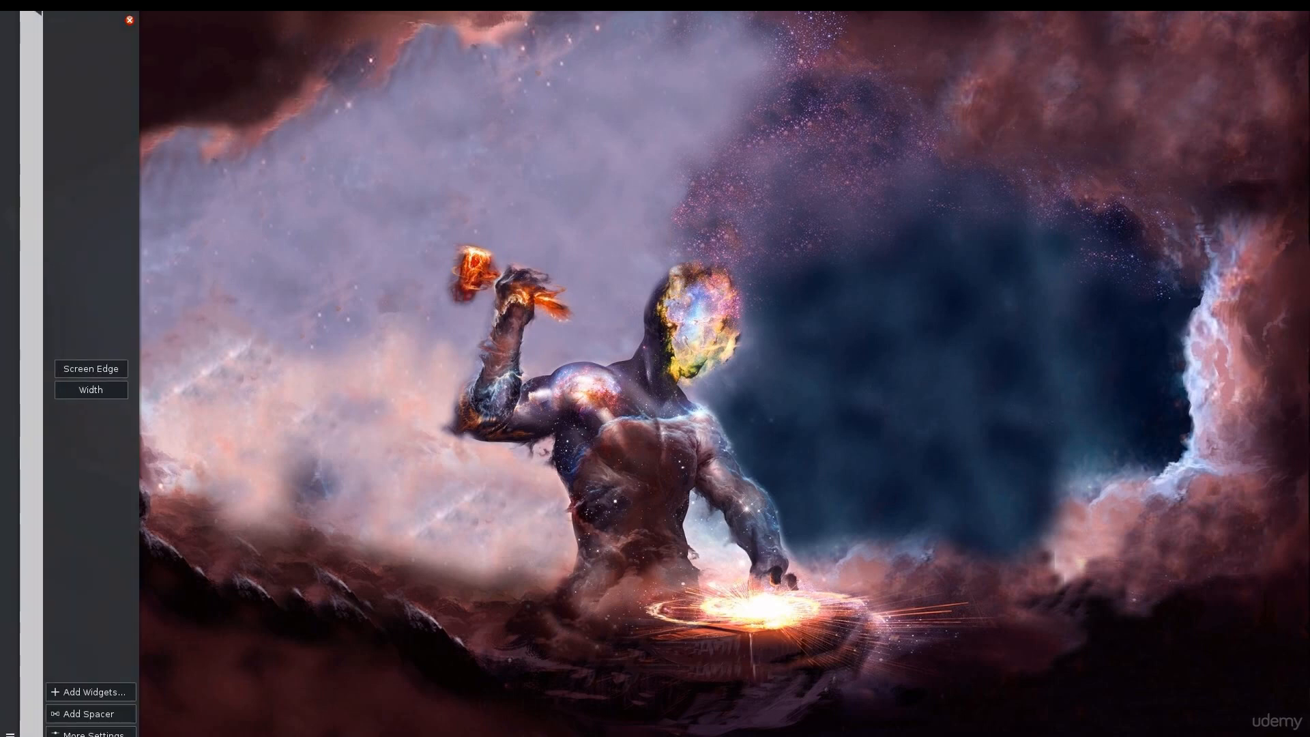
pyautogui.moveTo(91, 389); pyautogui.dragTo(200, 333)
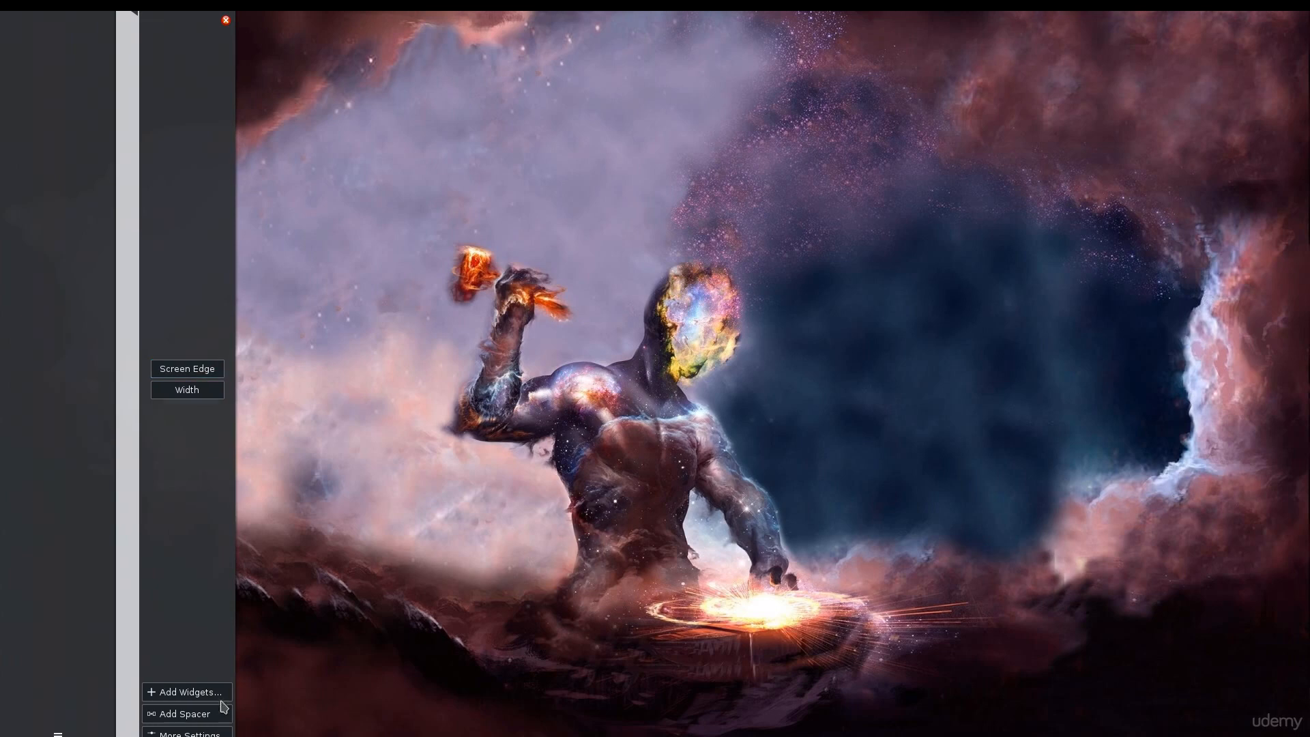
pyautogui.click(188, 734)
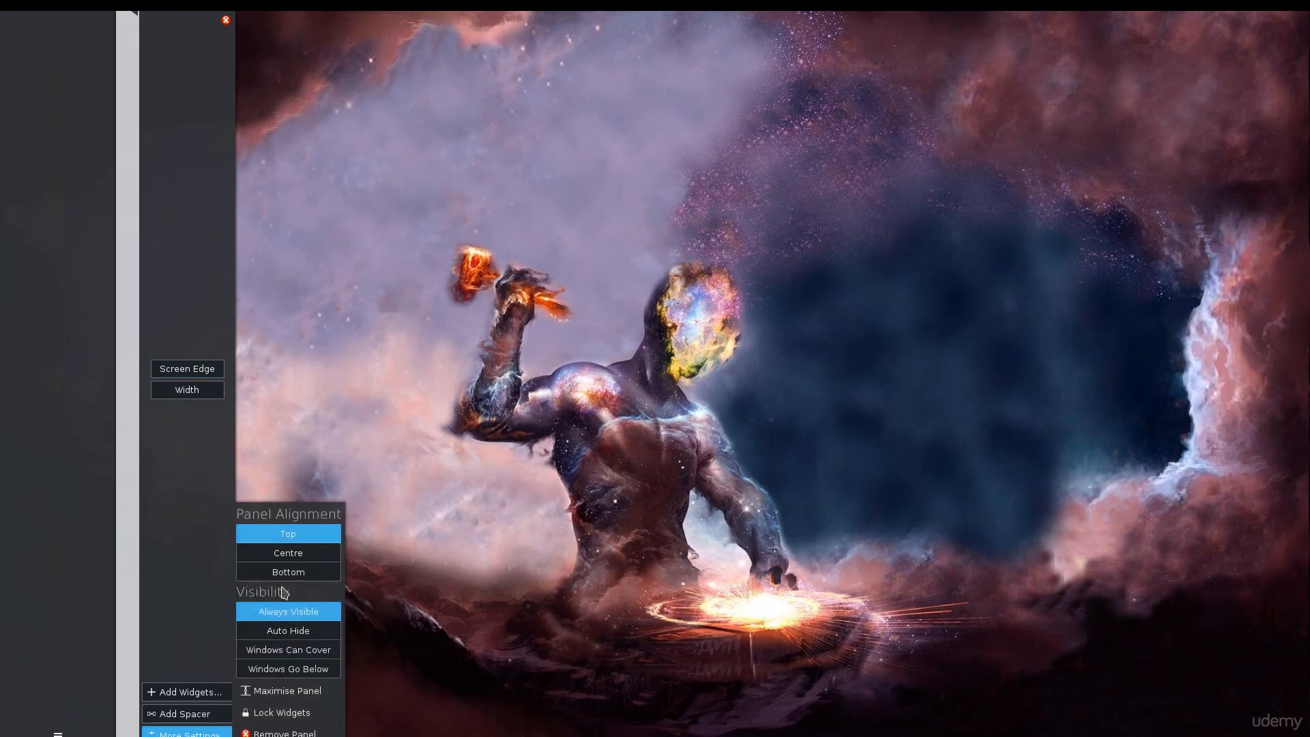
pyautogui.click(292, 629)
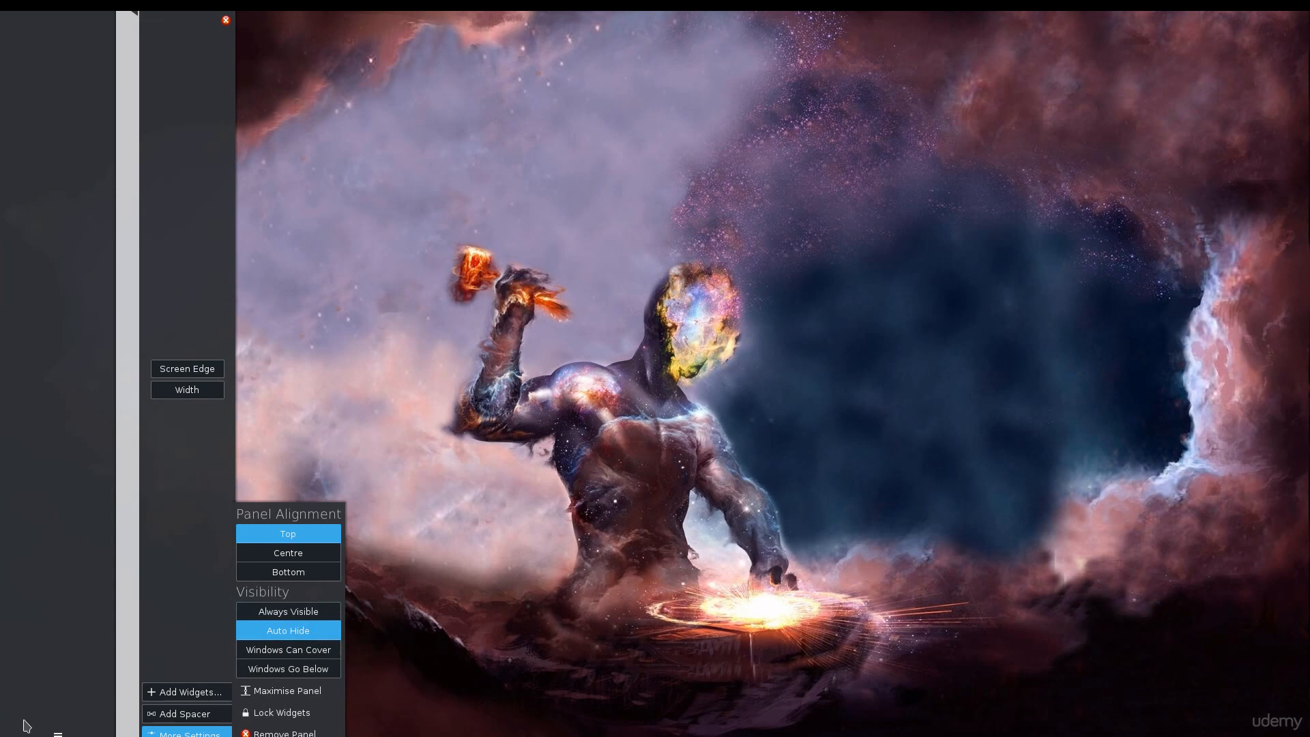
# Shorten the vertical panel, offset it down from the top of the screen, and reduce its width
pyautogui.moveTo(135, 730); pyautogui.dragTo(150, 576)
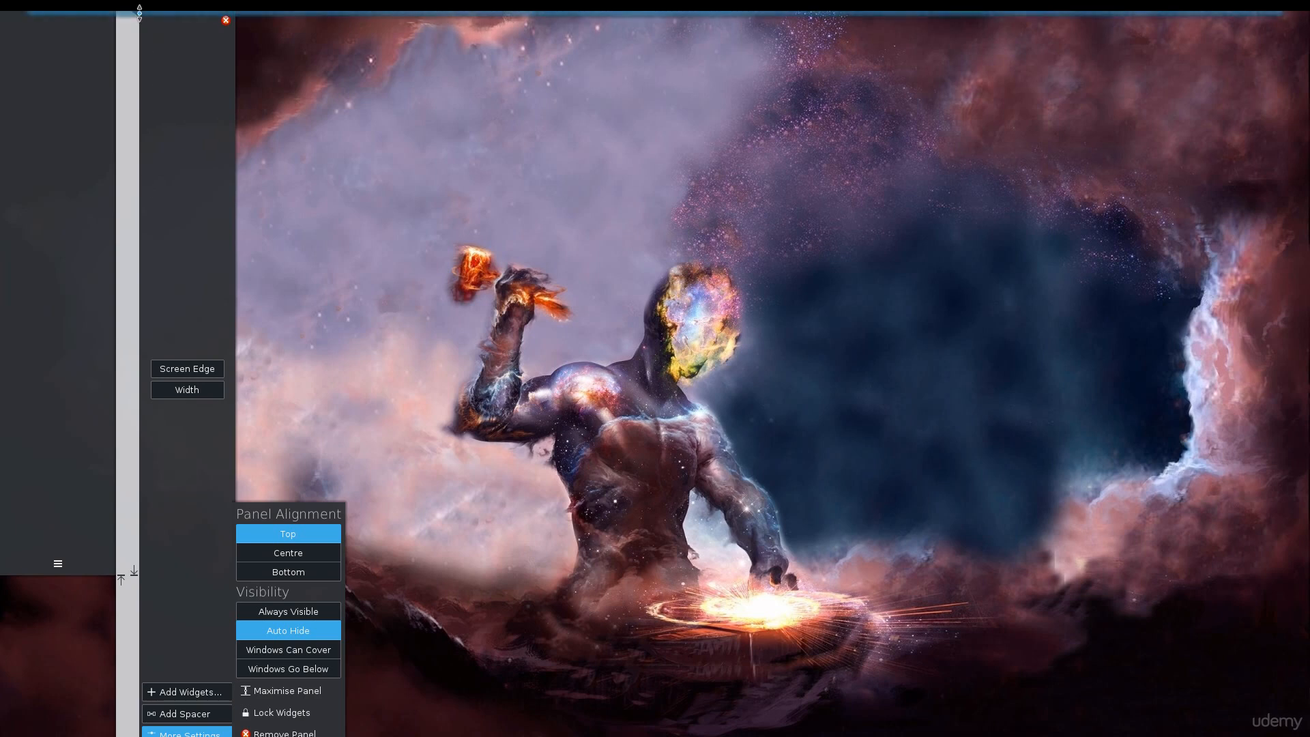
pyautogui.moveTo(140, 13); pyautogui.dragTo(143, 85)
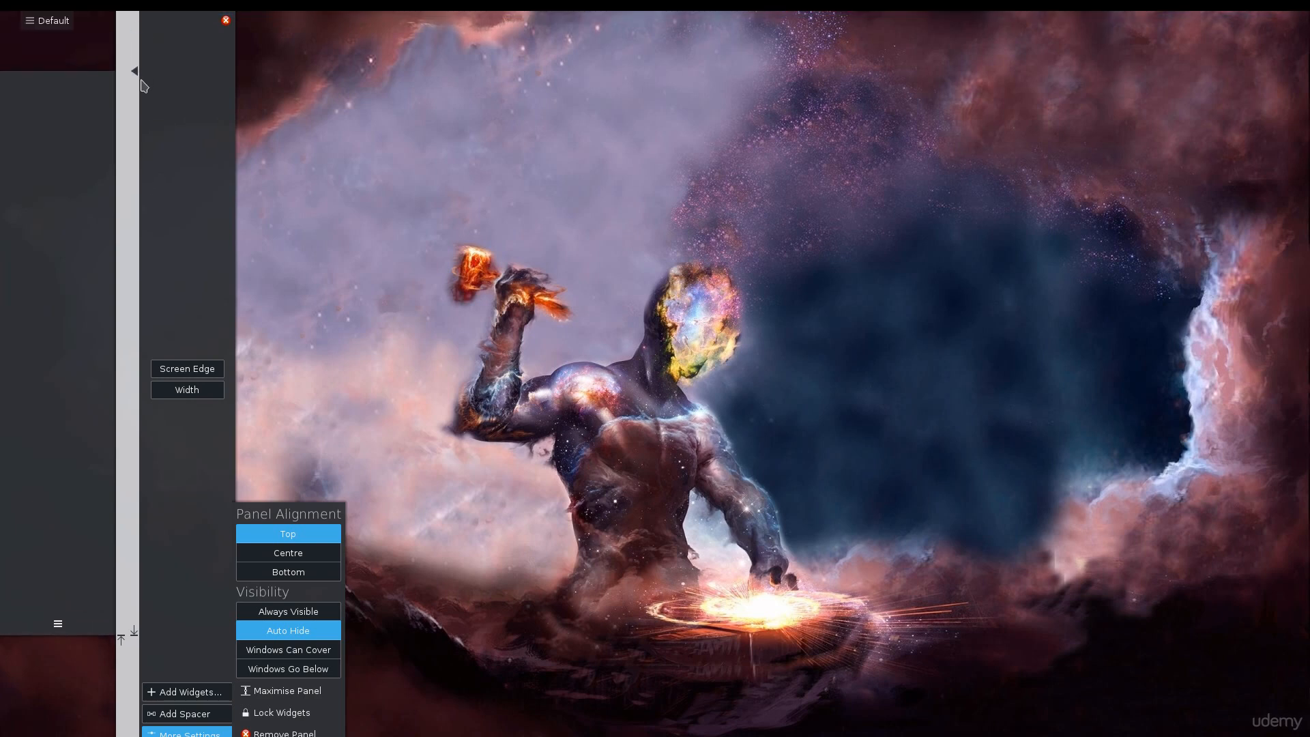
pyautogui.moveTo(202, 393); pyautogui.dragTo(155, 398)
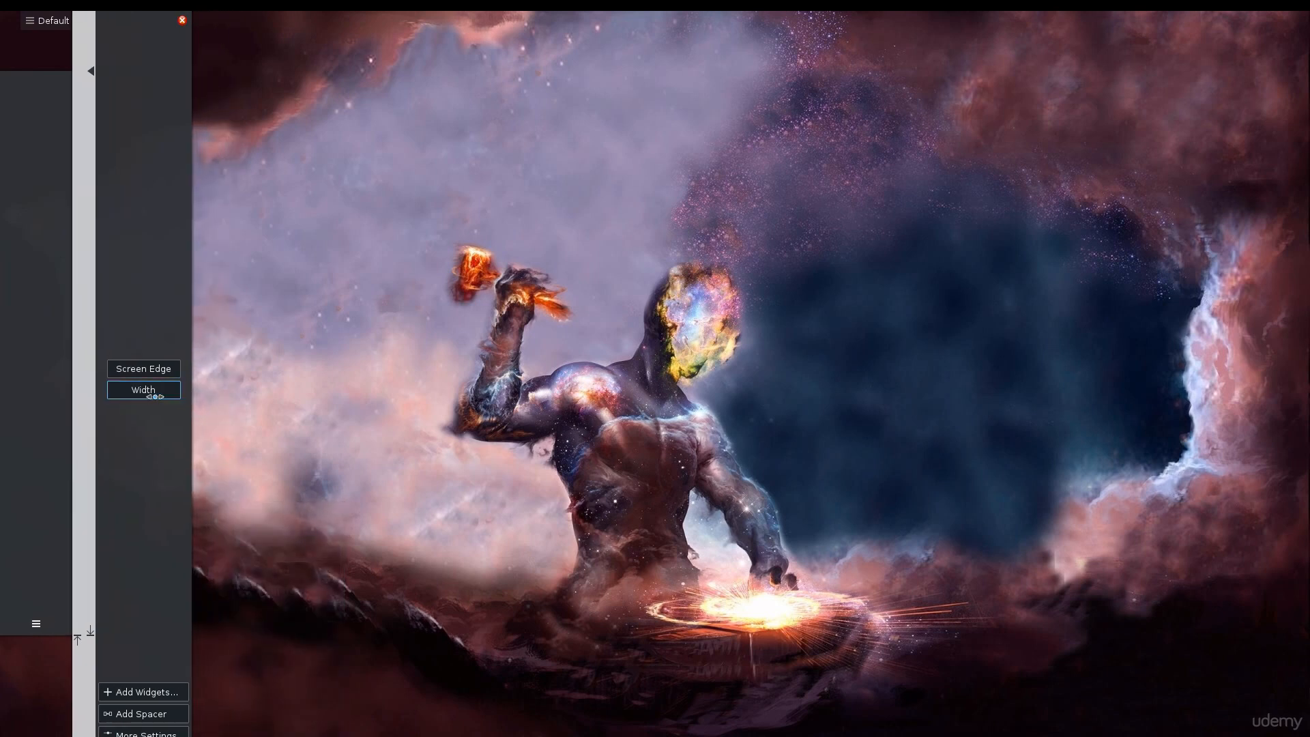
pyautogui.click(300, 386)
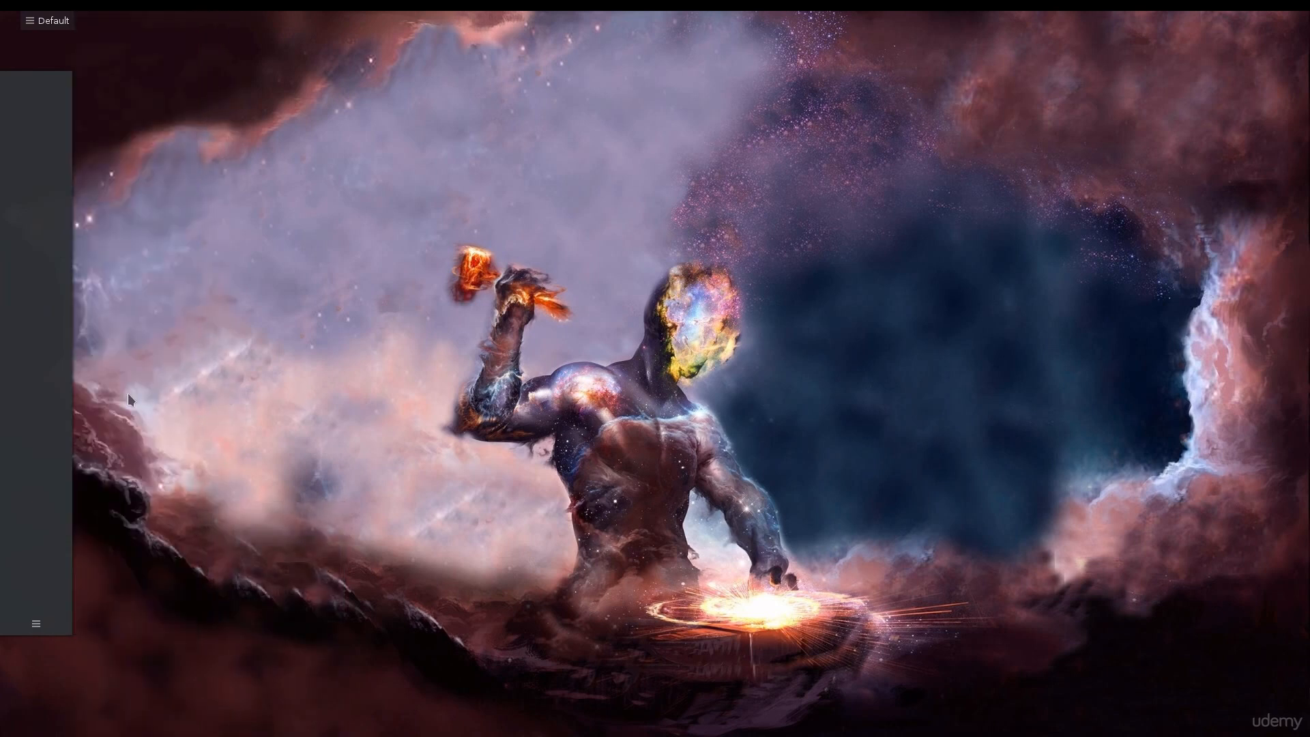
# Check the alignment and visibility settings of the vertical panel
pyautogui.click(36, 623)
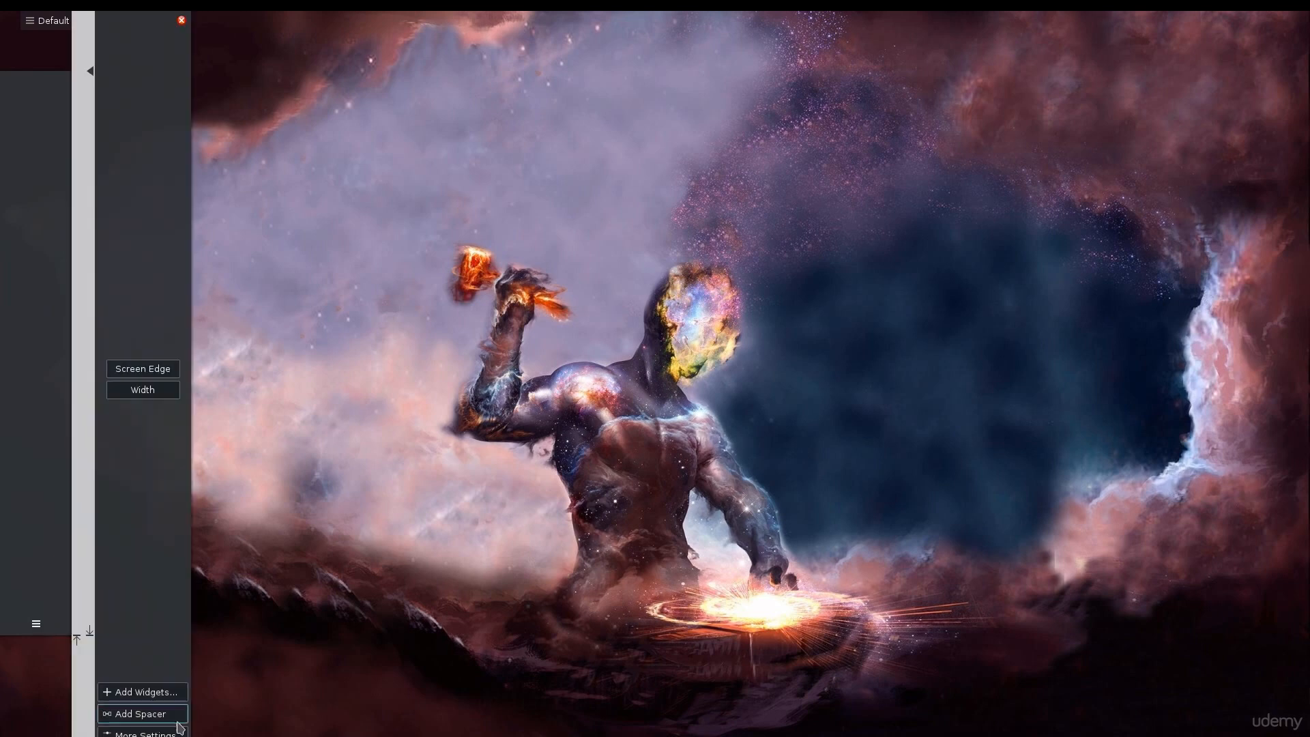
pyautogui.click(142, 734)
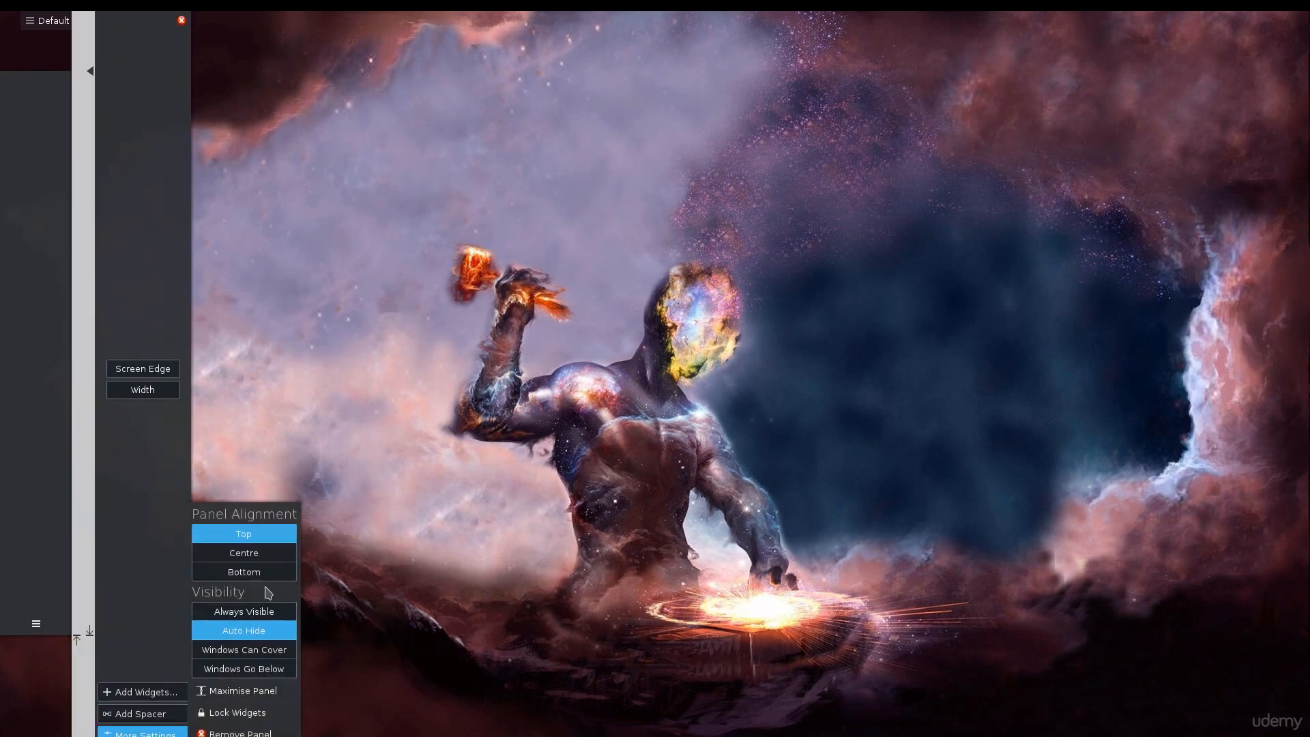
pyautogui.click(417, 376)
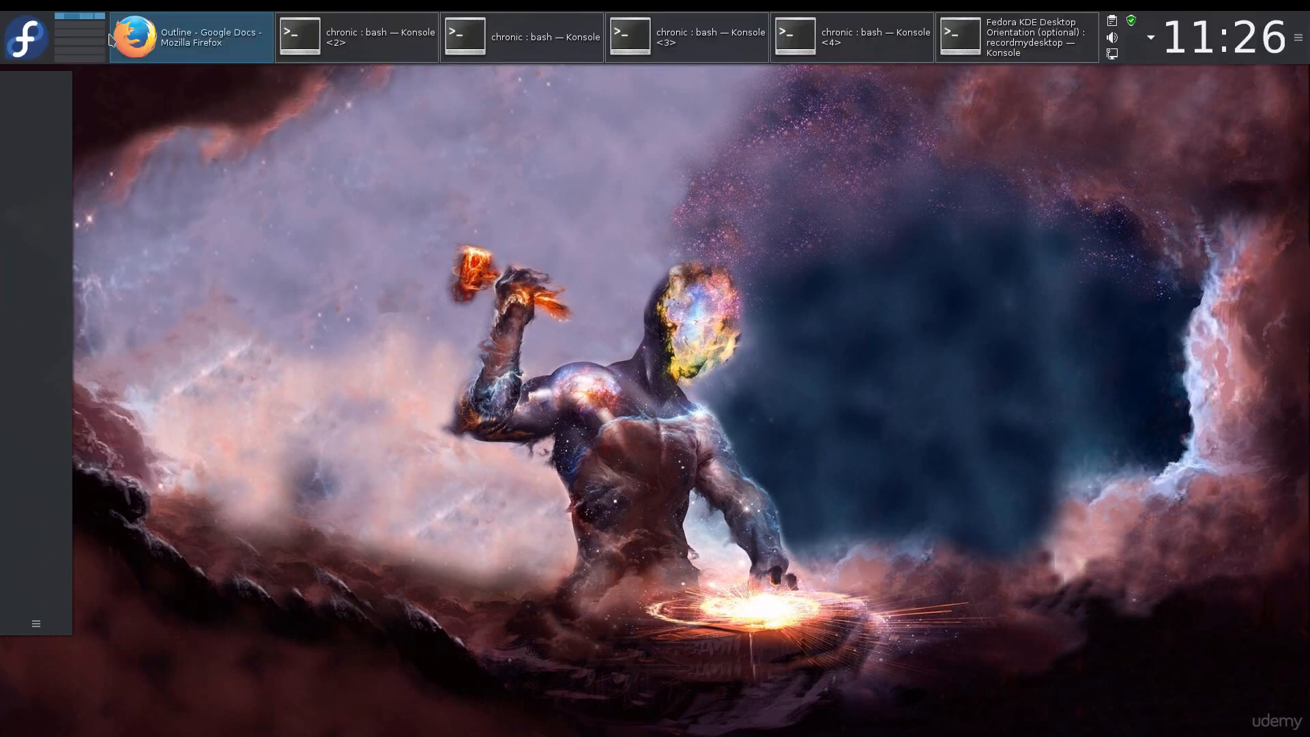
# Add the Firefox and System Settings launchers from the application launcher's favorites to the vertical panel
pyautogui.click(26, 38)
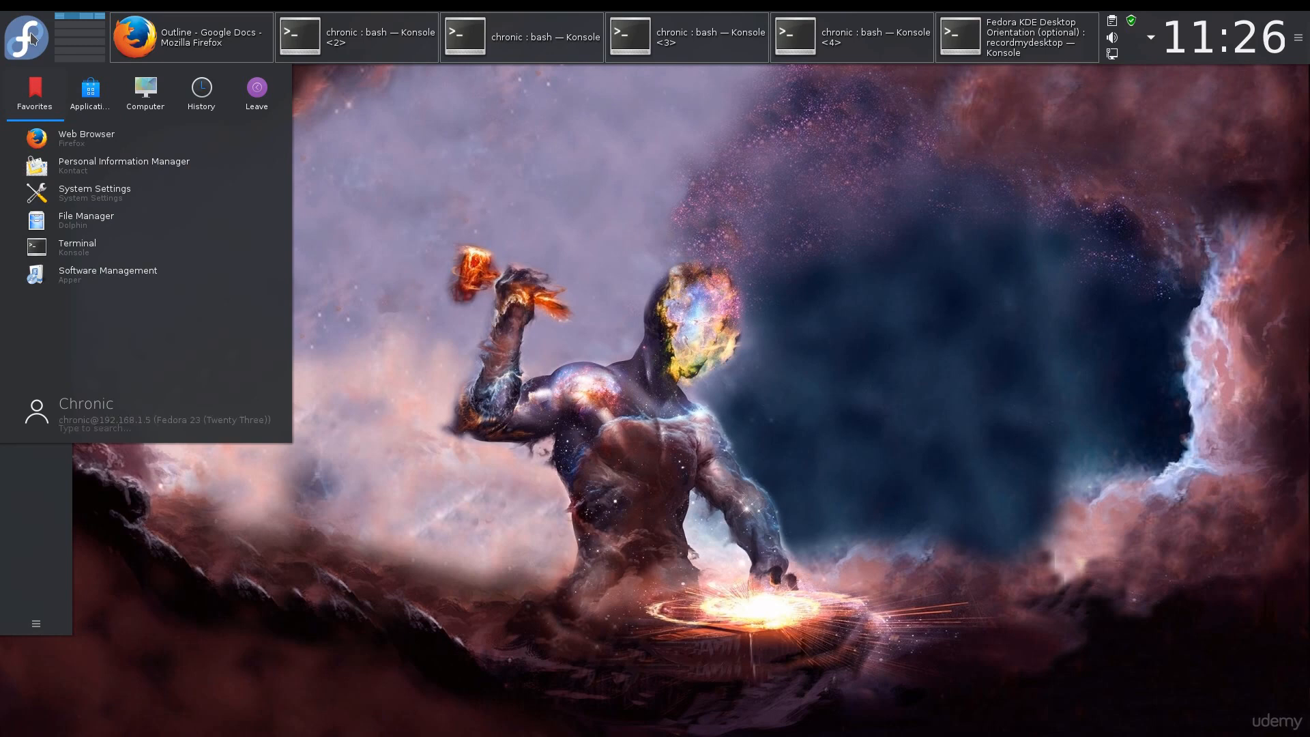
pyautogui.moveTo(36, 138); pyautogui.dragTo(49, 505)
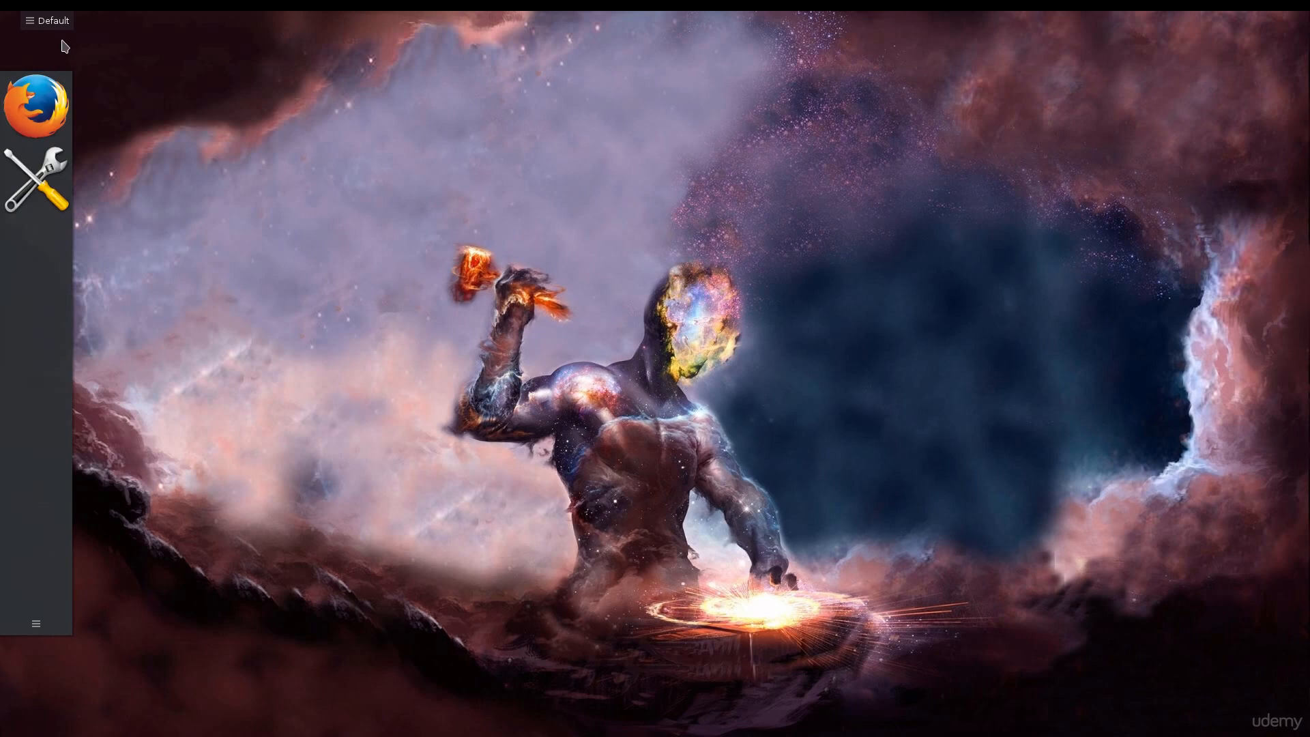
pyautogui.click(31, 624)
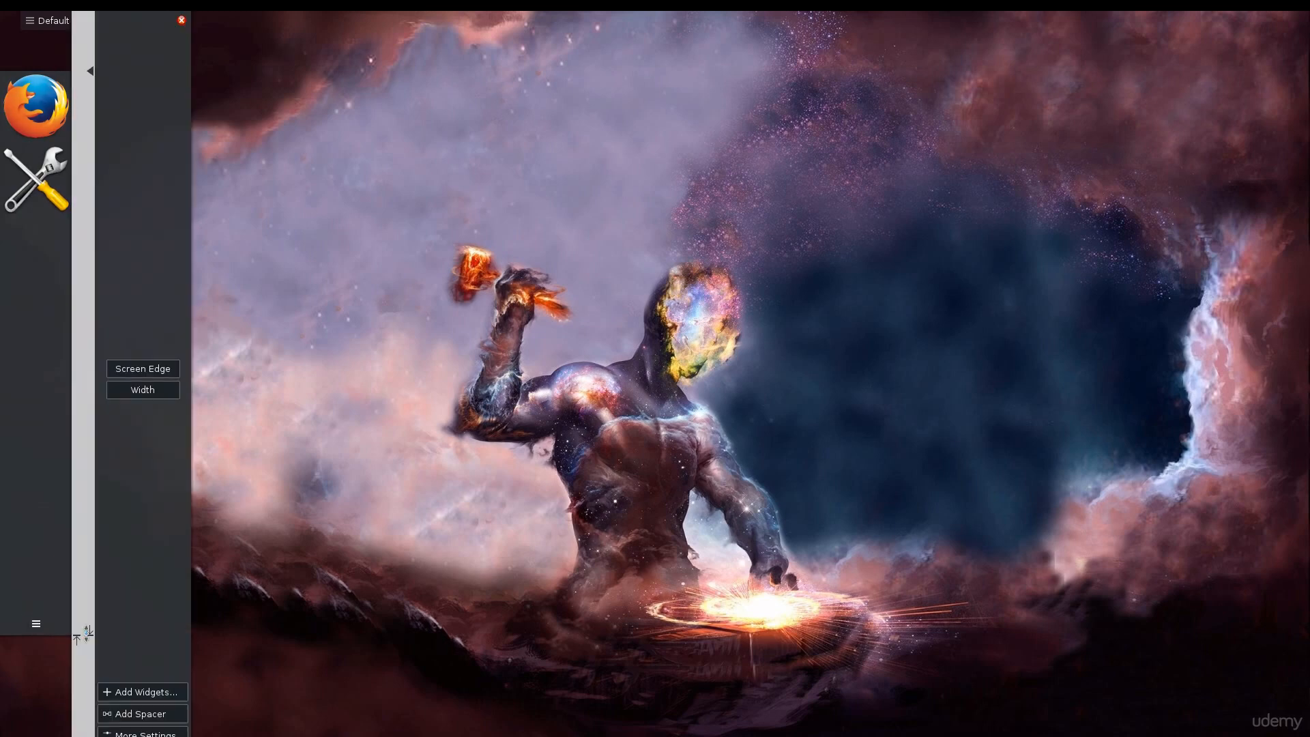
pyautogui.click(181, 20)
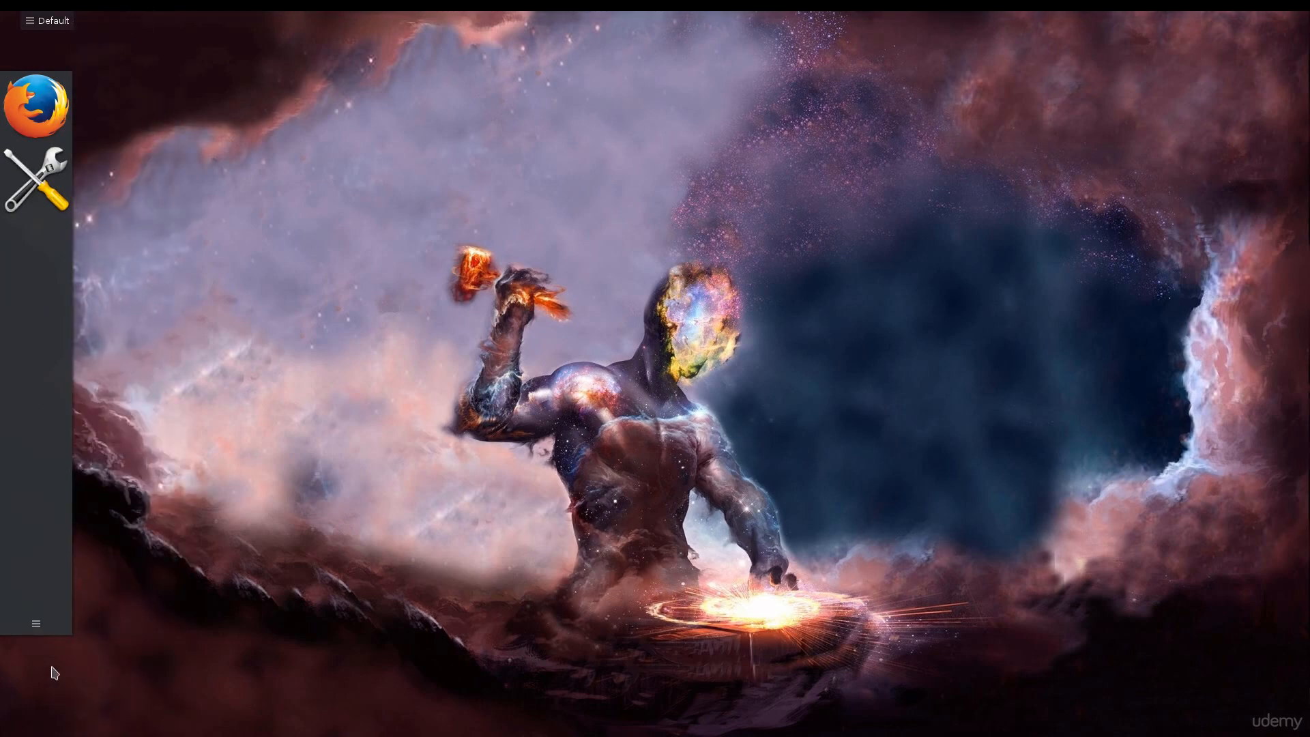
# Remove the vertical panel holding the Firefox and System Settings launchers
pyautogui.click(36, 624)
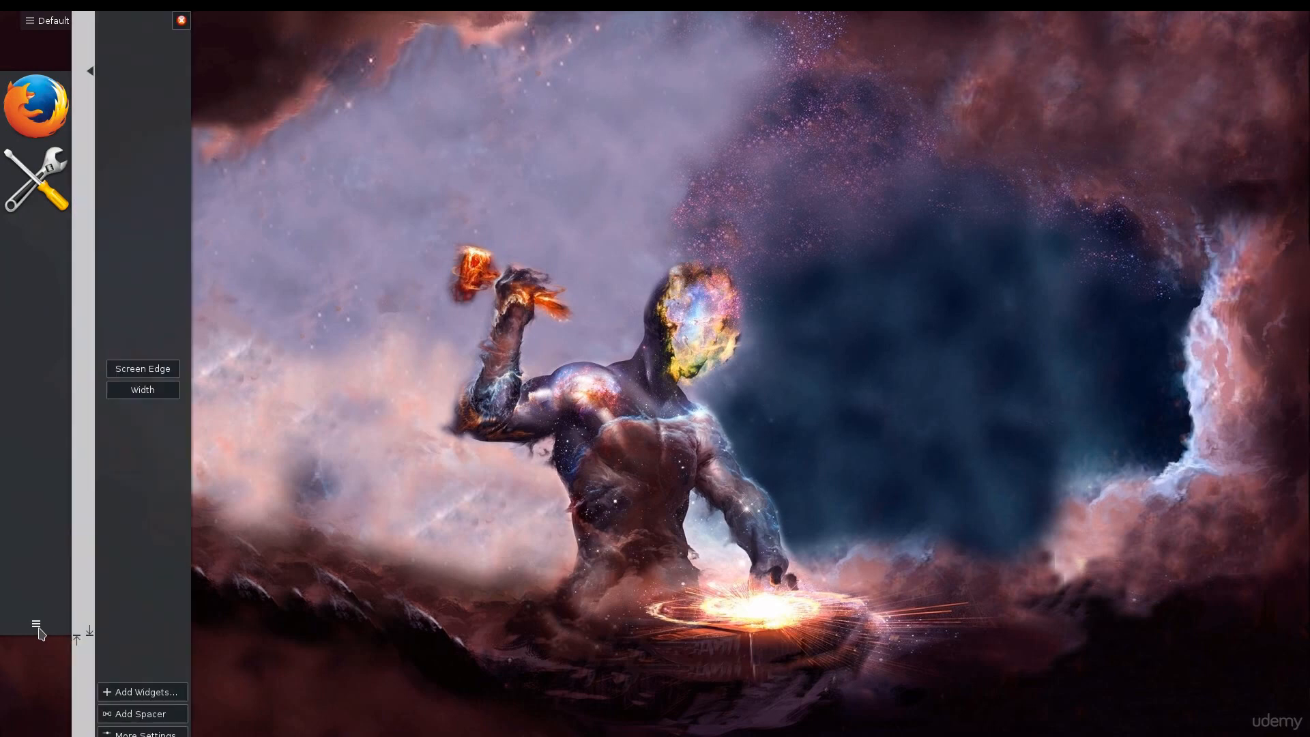
pyautogui.click(159, 733)
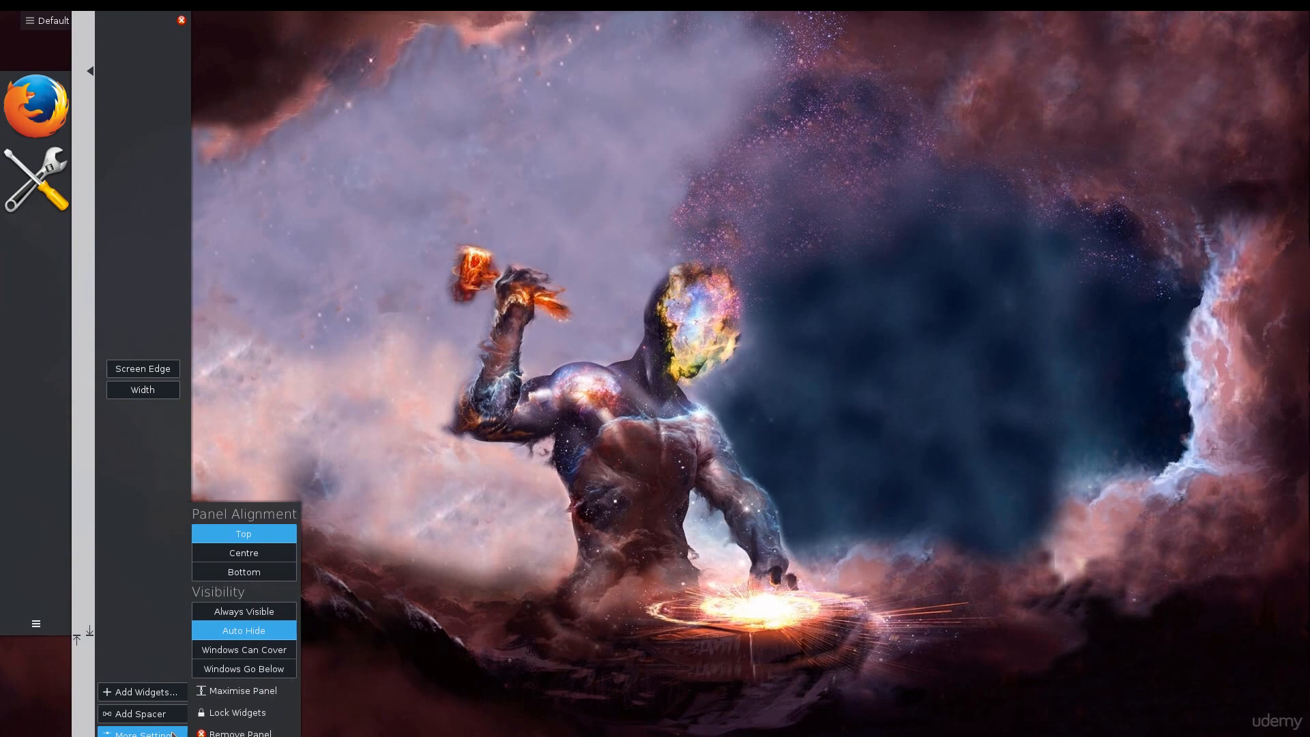
pyautogui.click(239, 733)
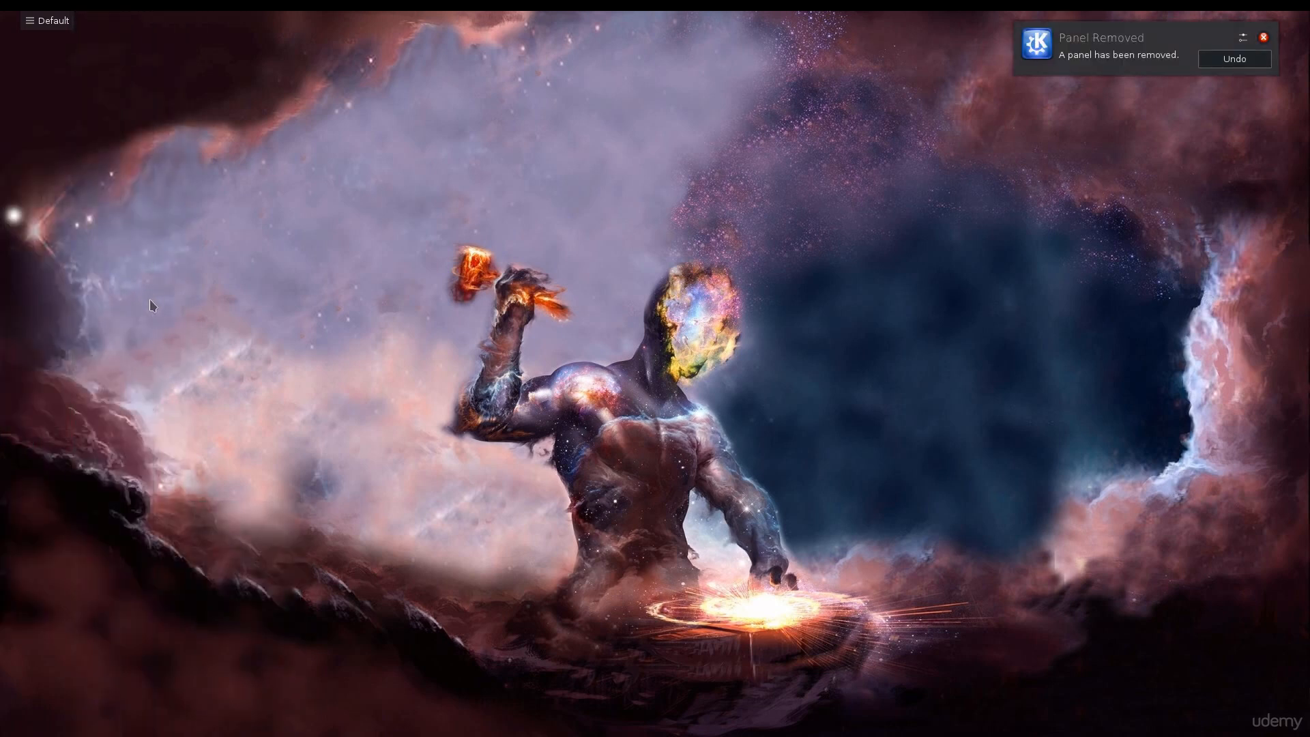
# Try to undo the panel removal, and open the Status & Notifications list of the system tray
pyautogui.click(1234, 59)
pyautogui.click(1151, 38)
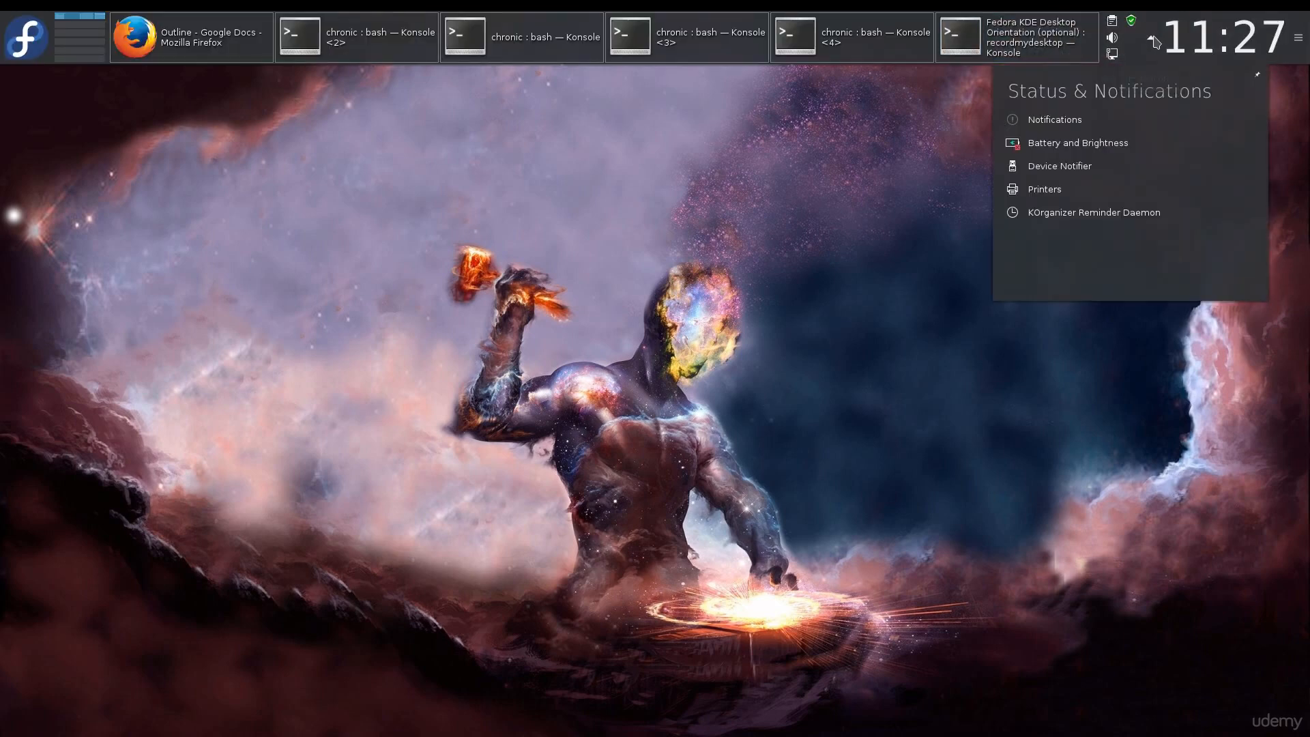
# Check the Battery and Brightness and Device Notifier entries in the Status & Notifications list
pyautogui.click(1112, 143)
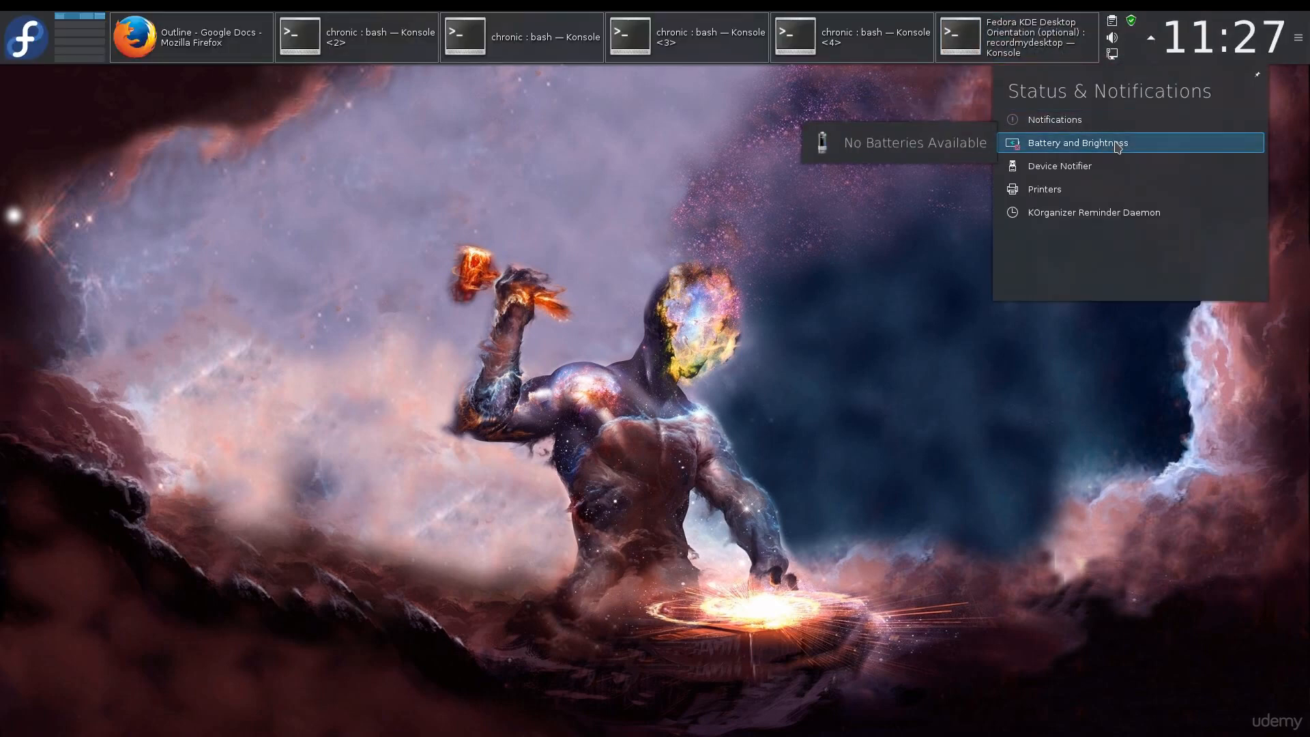
pyautogui.click(1115, 166)
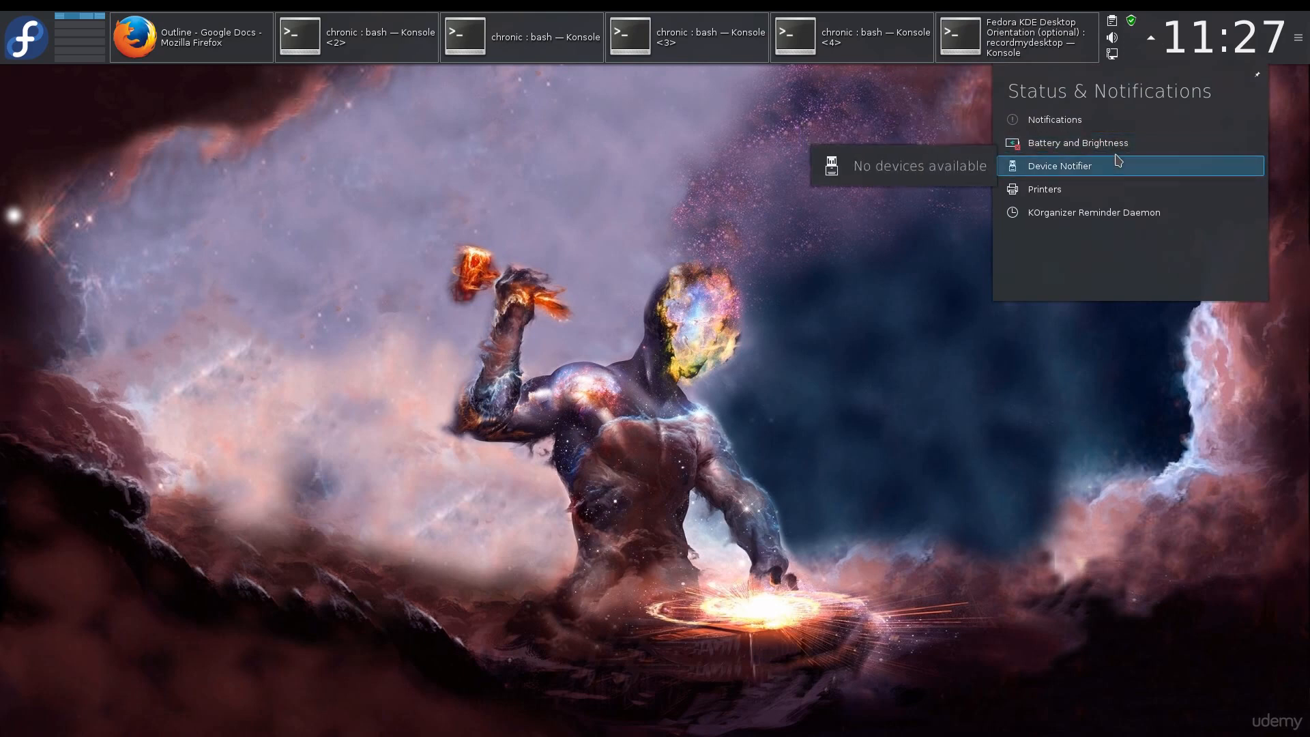
pyautogui.click(1117, 163)
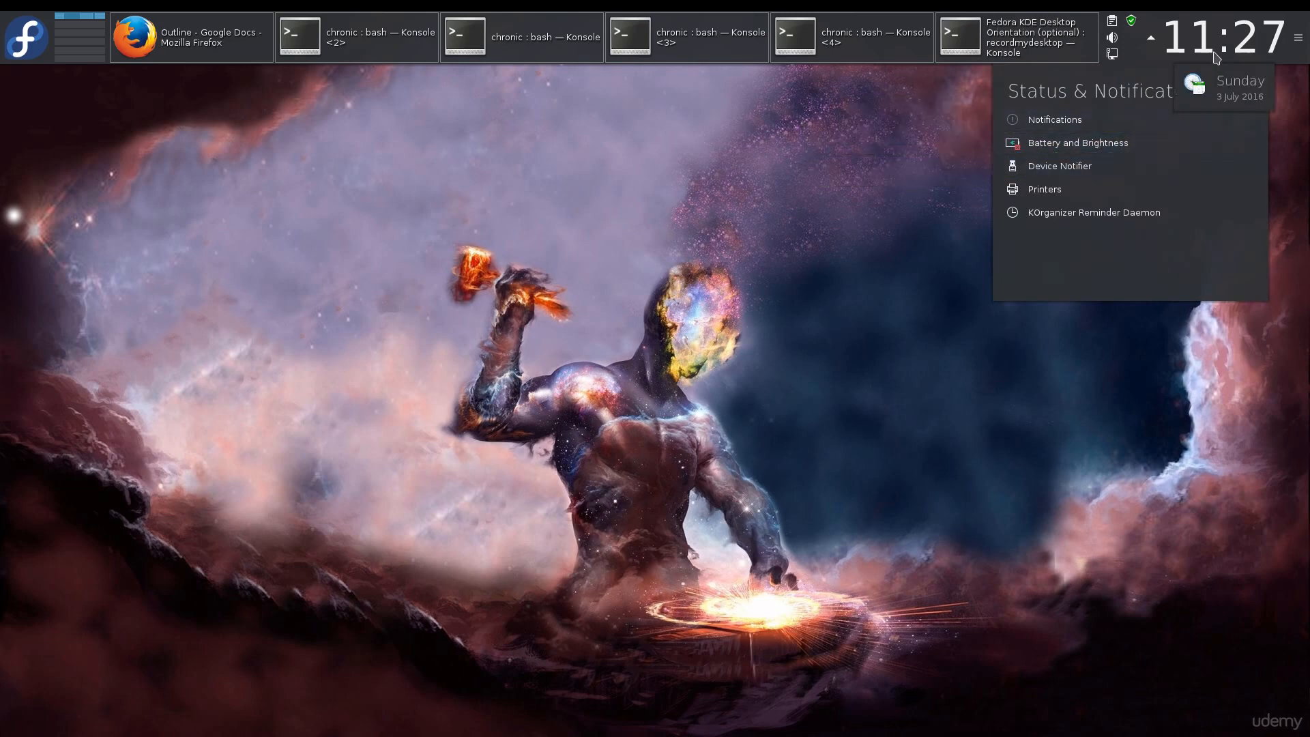
pyautogui.click(1112, 55)
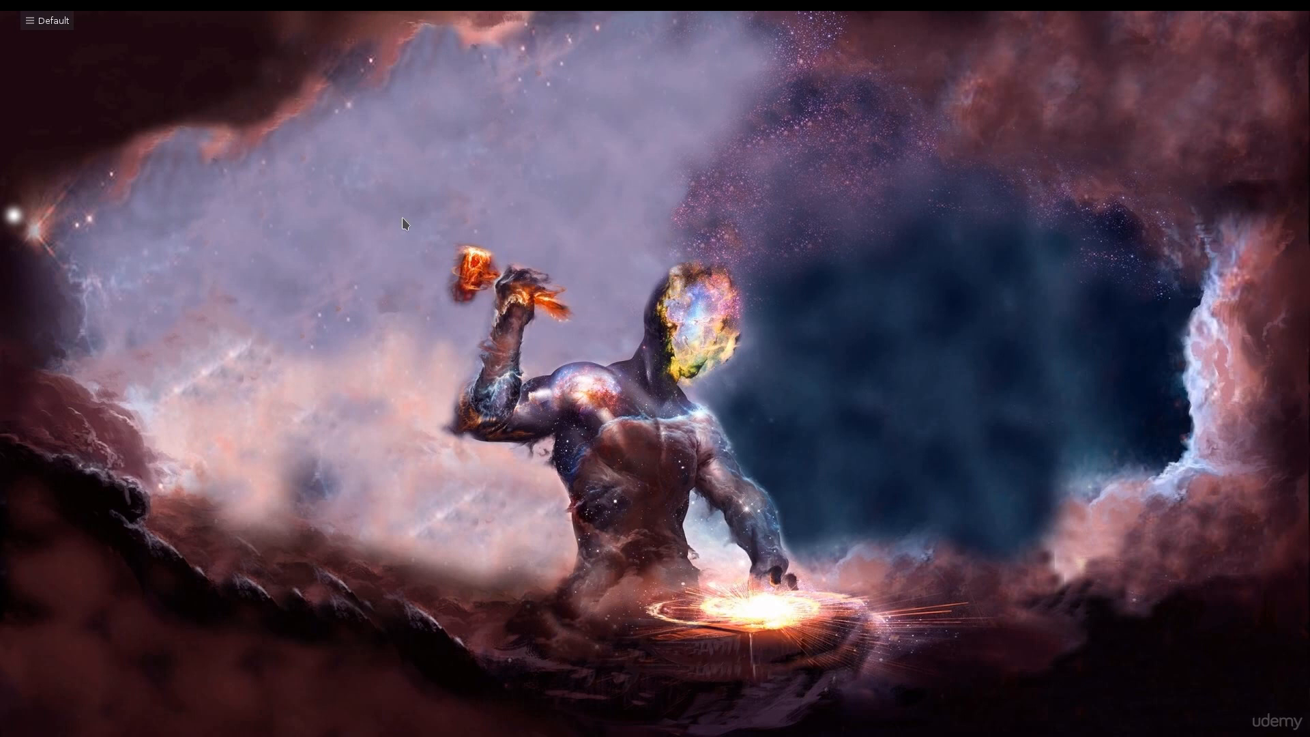
# Open System Settings from the application launcher's favorites and review the Display and Monitor configuration
pyautogui.moveTo(93, 12)
pyautogui.click(28, 40)
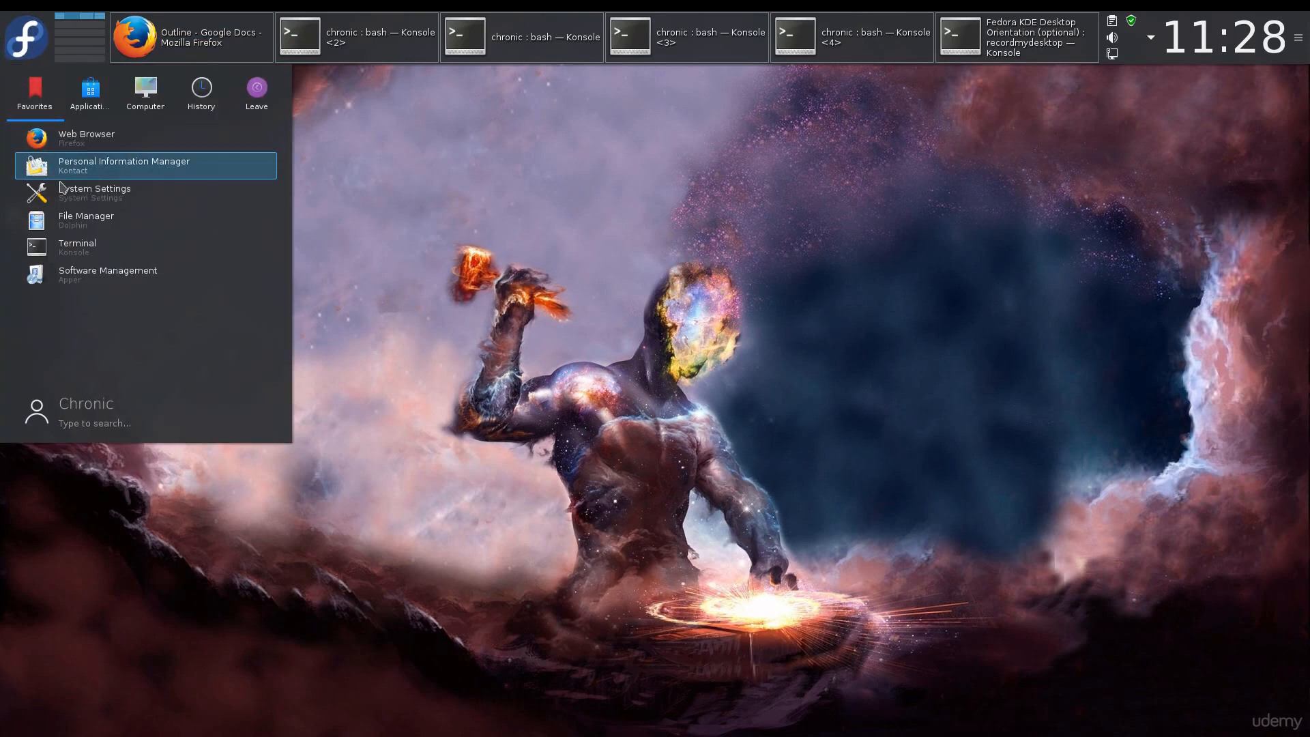
pyautogui.click(88, 193)
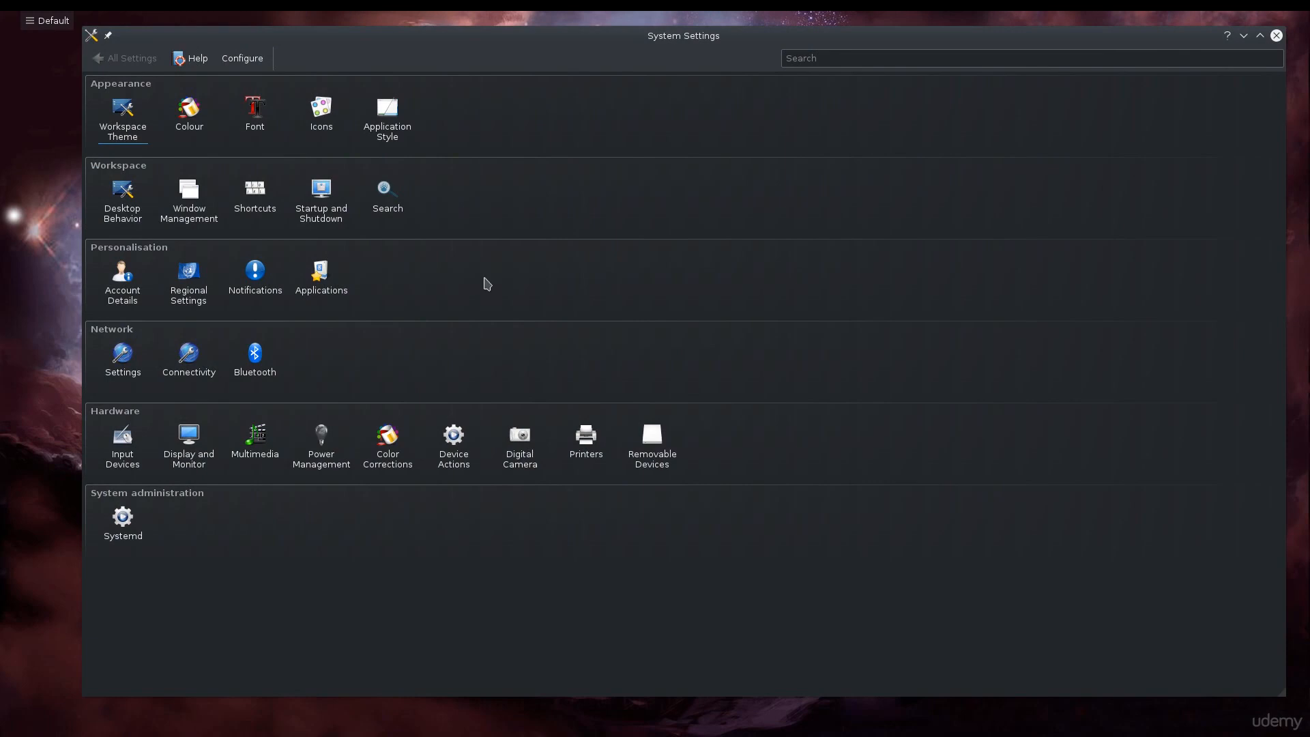
pyautogui.click(205, 444)
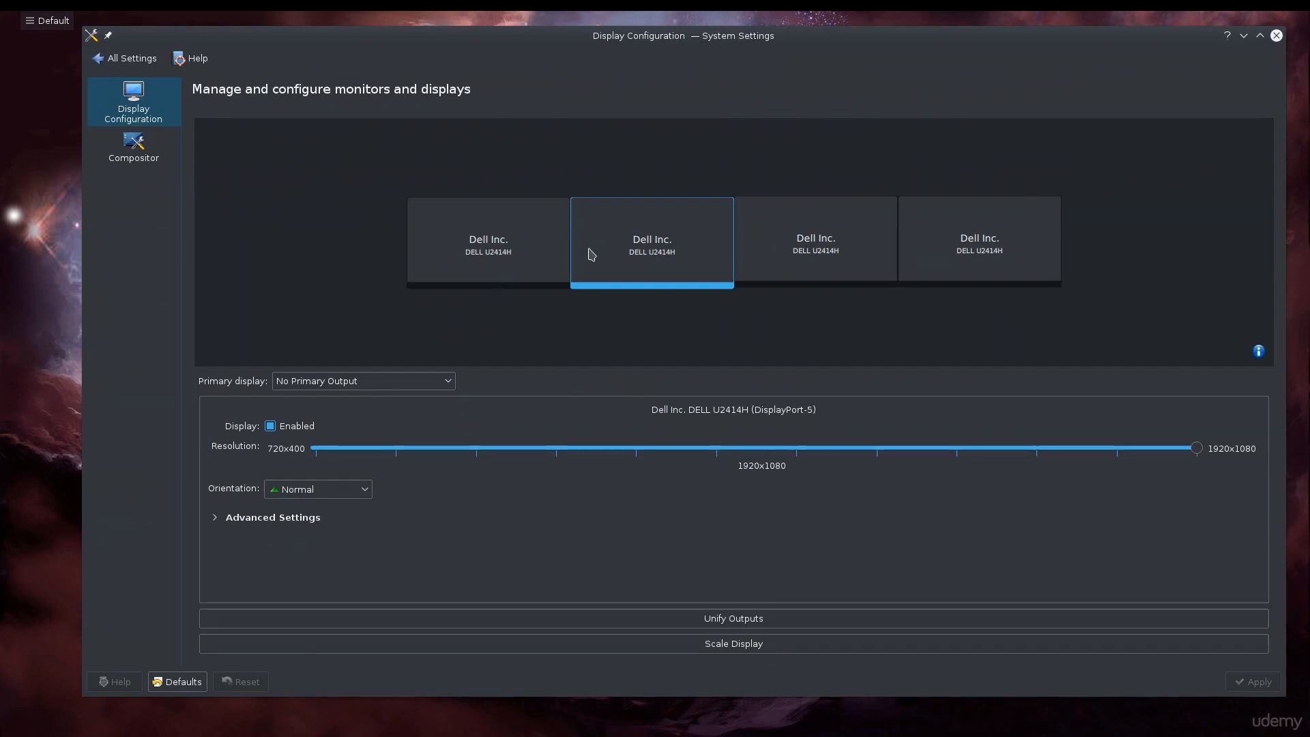
pyautogui.click(137, 66)
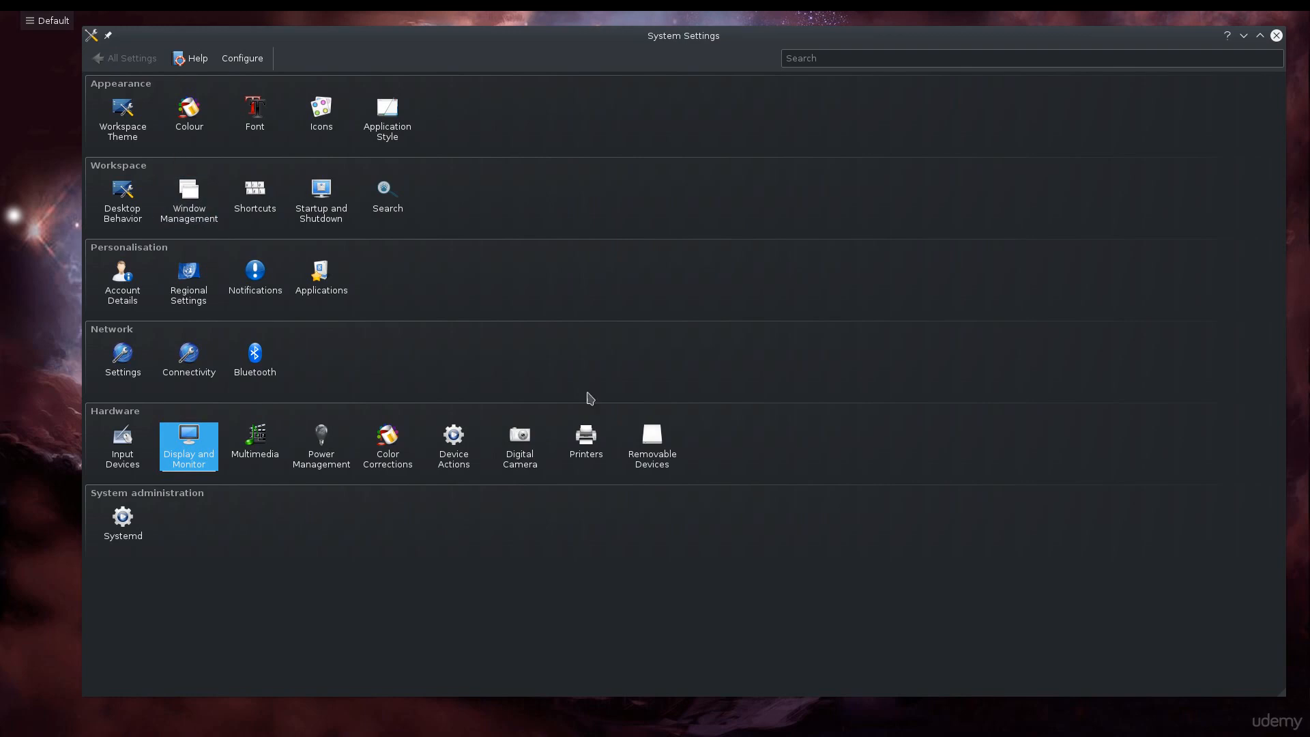
# Try the Breeze Light desktop theme in the workspace theme settings, and apply the Oxygen theme in its place
pyautogui.click(142, 138)
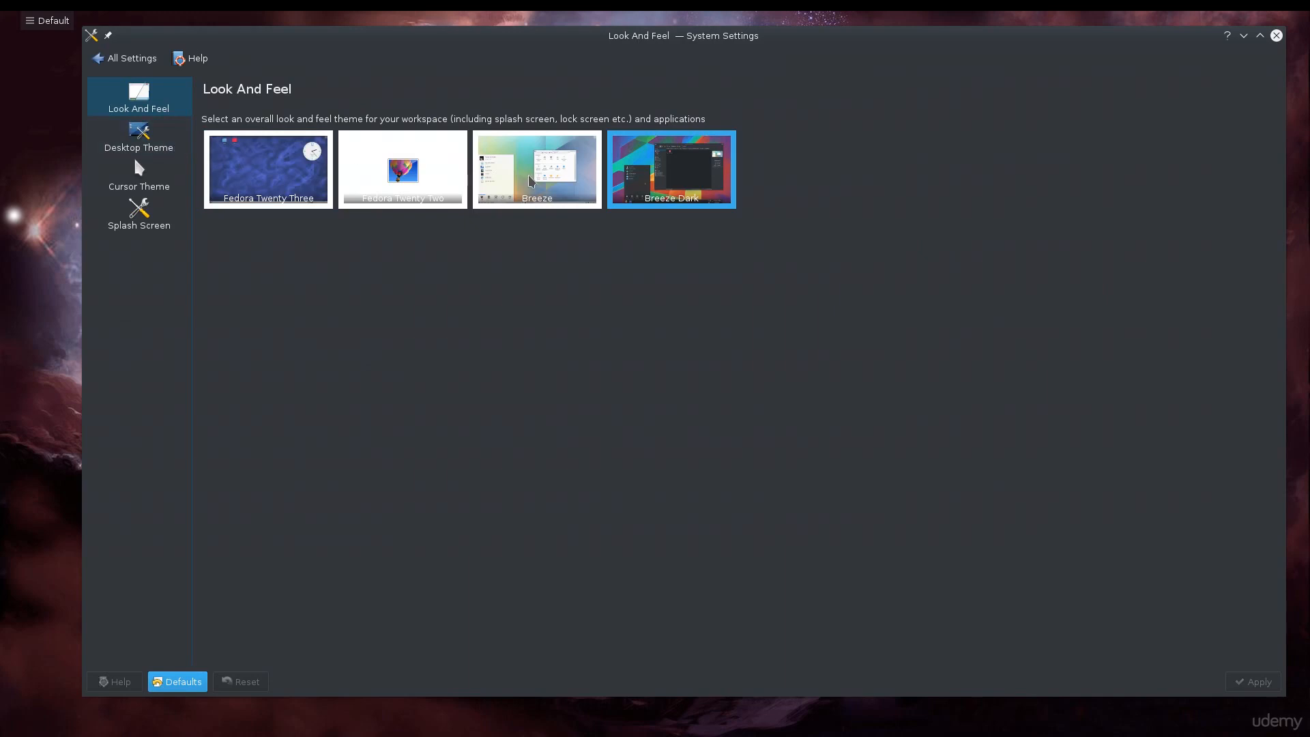
pyautogui.click(160, 135)
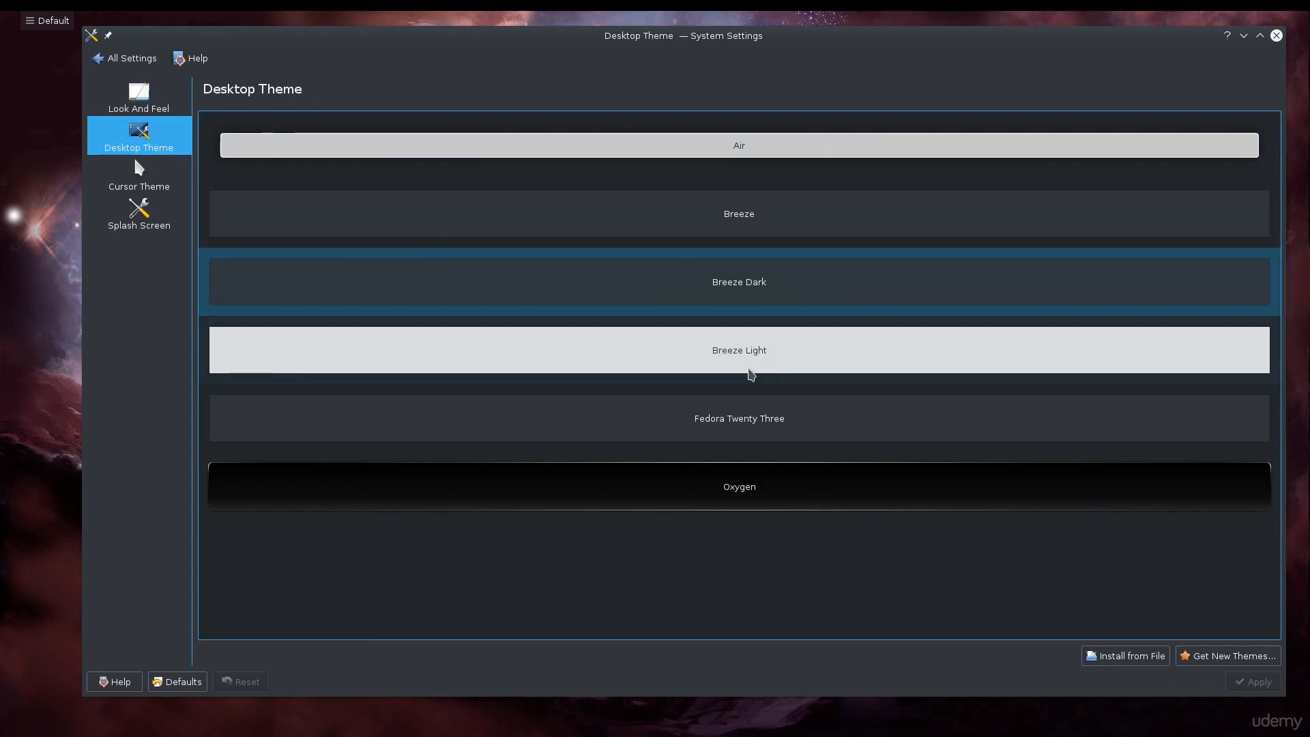
pyautogui.click(830, 341)
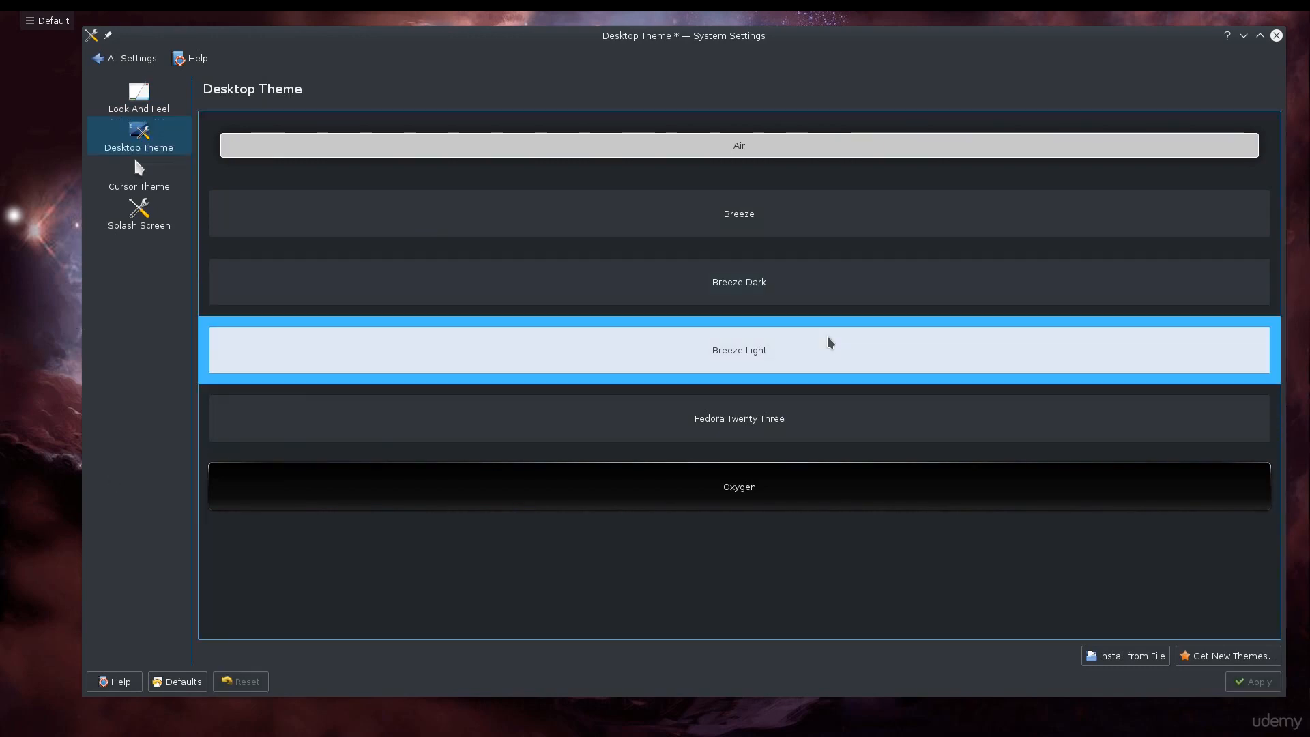
pyautogui.click(1275, 687)
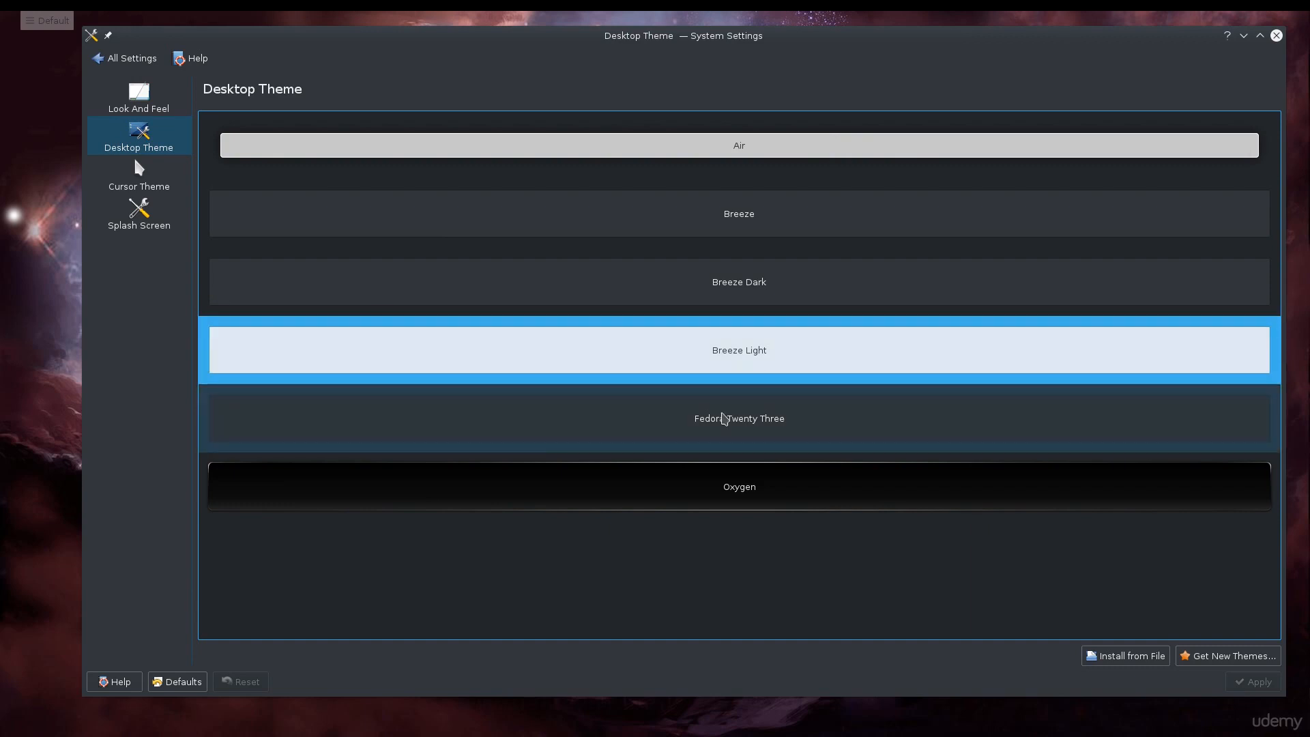
pyautogui.click(728, 477)
pyautogui.click(1254, 680)
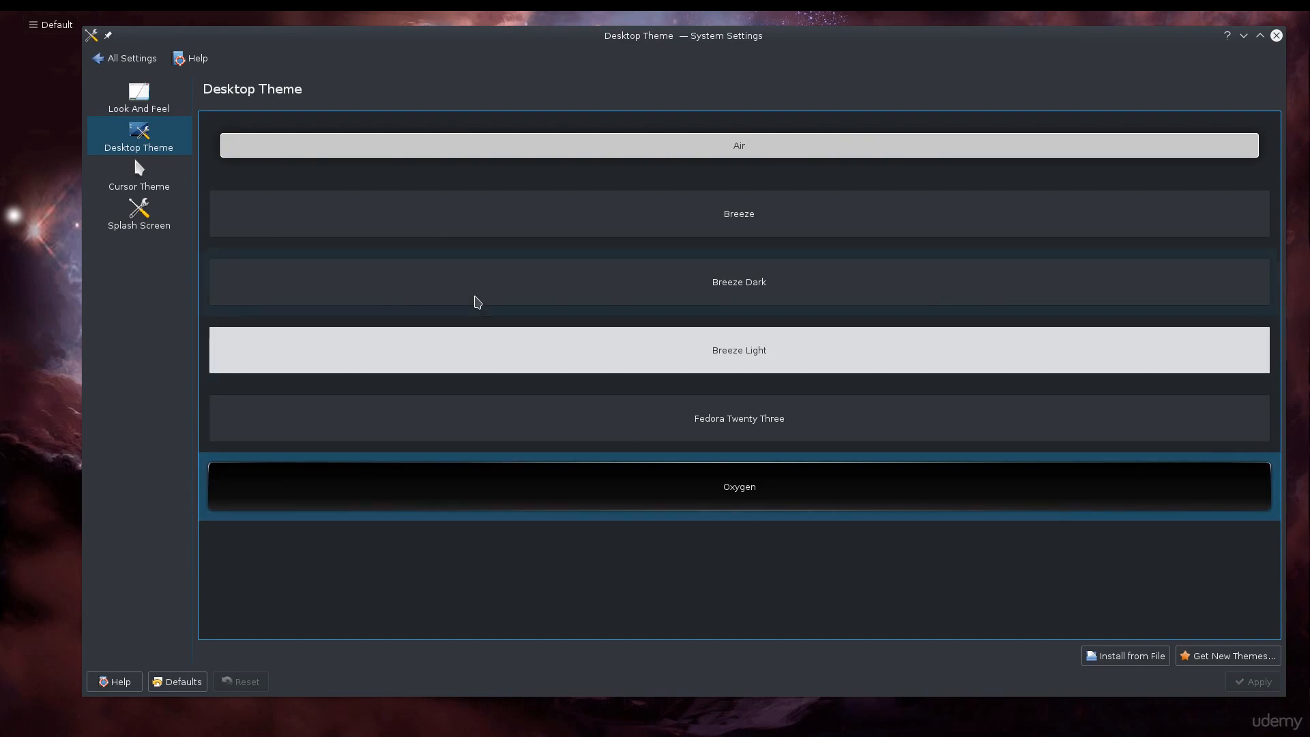
pyautogui.moveTo(527, 13)
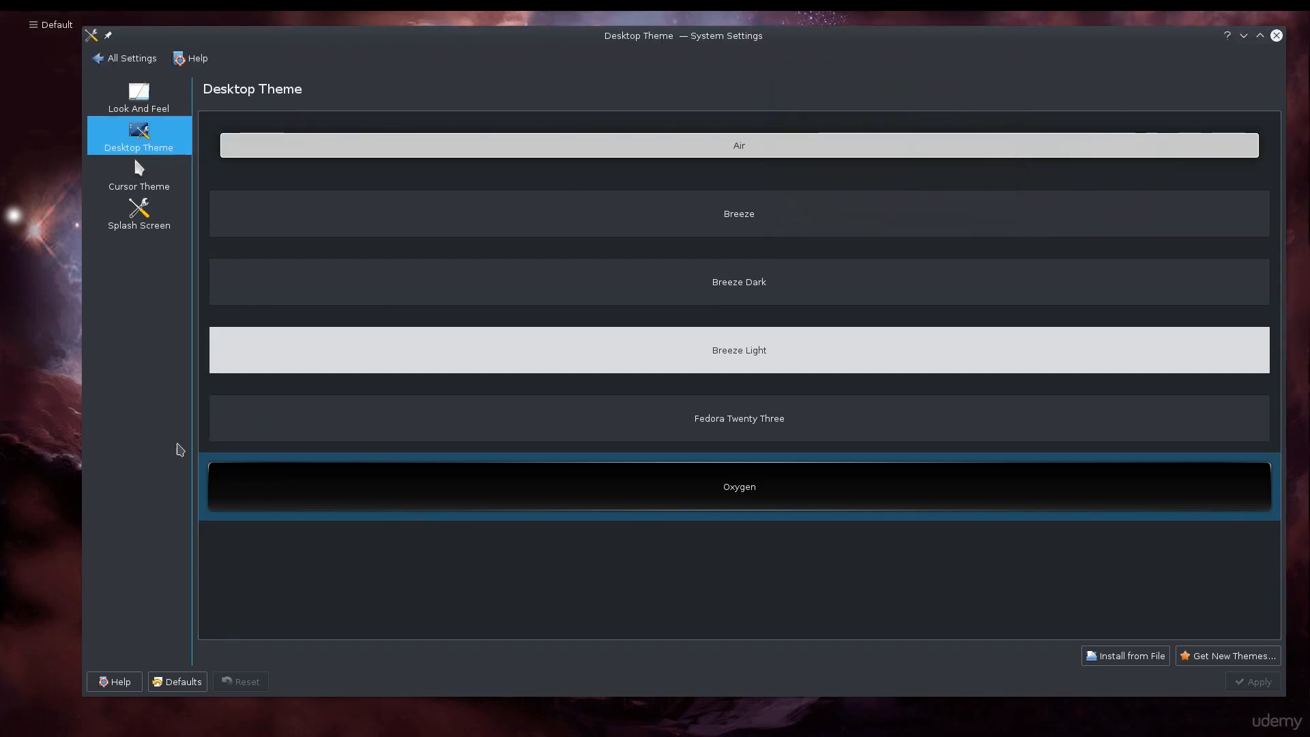
# Review the available mouse cursor themes and splash screen themes, and return to the settings overview
pyautogui.click(153, 192)
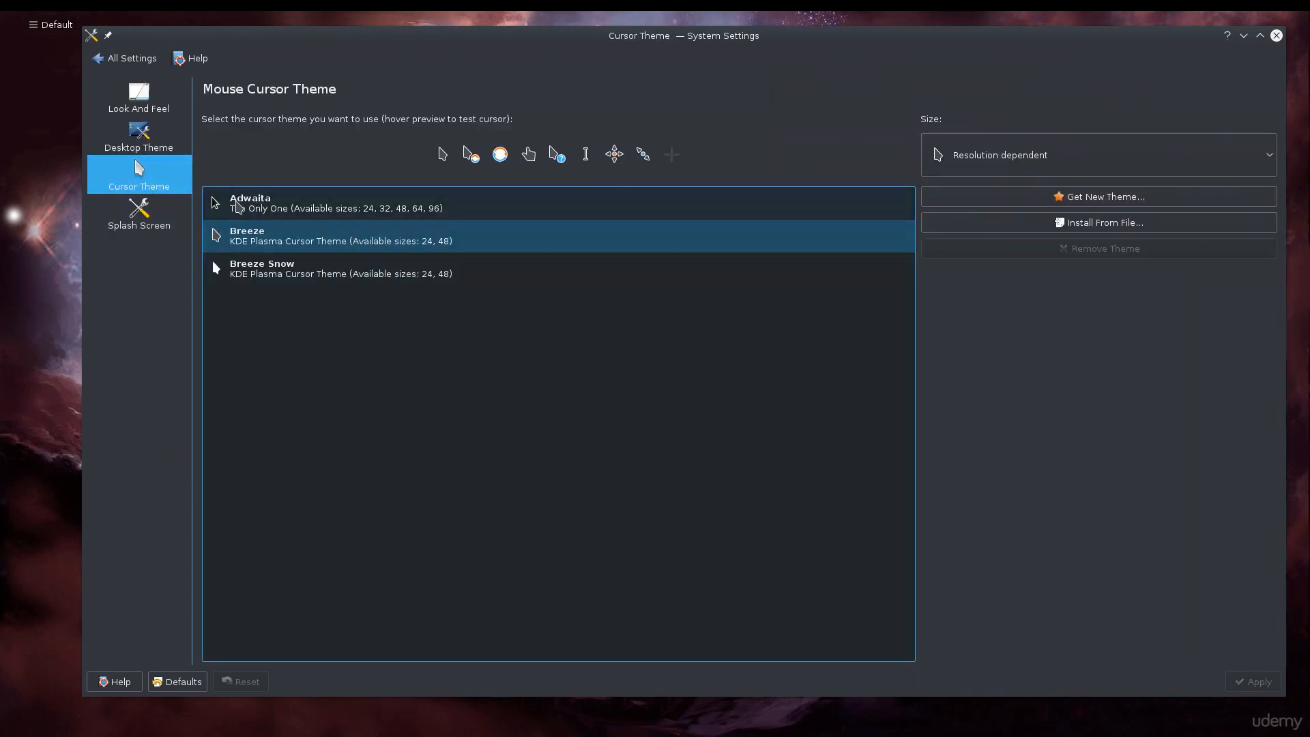
pyautogui.click(108, 227)
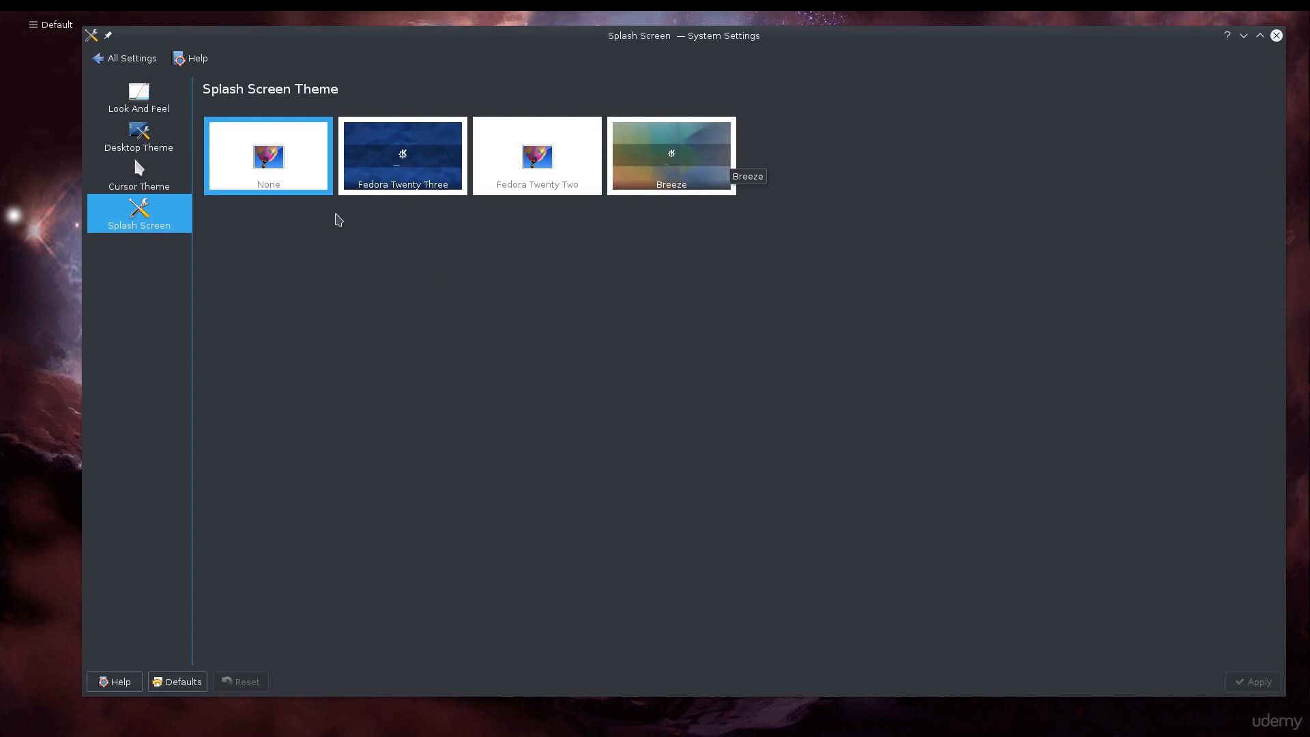
pyautogui.click(131, 60)
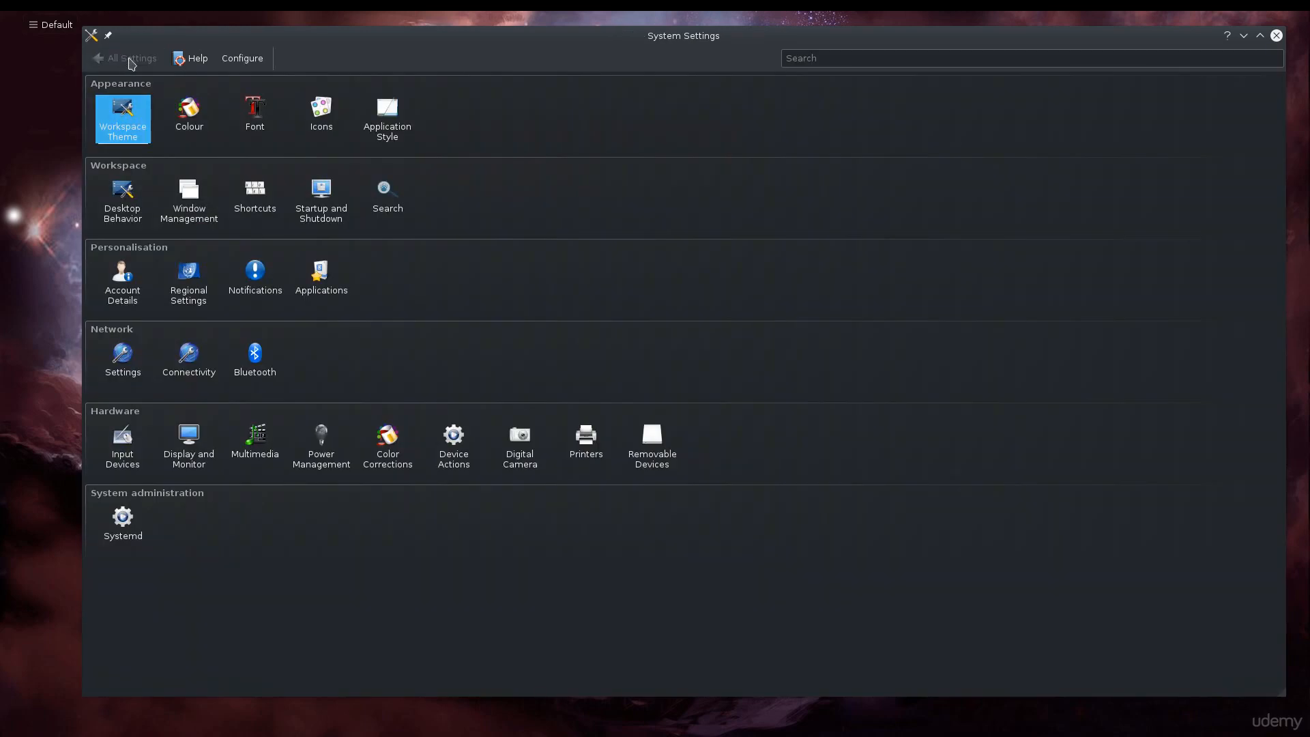
# Review the system font assignments and the installed fonts in Font Management, and return to the settings overview
pyautogui.click(254, 108)
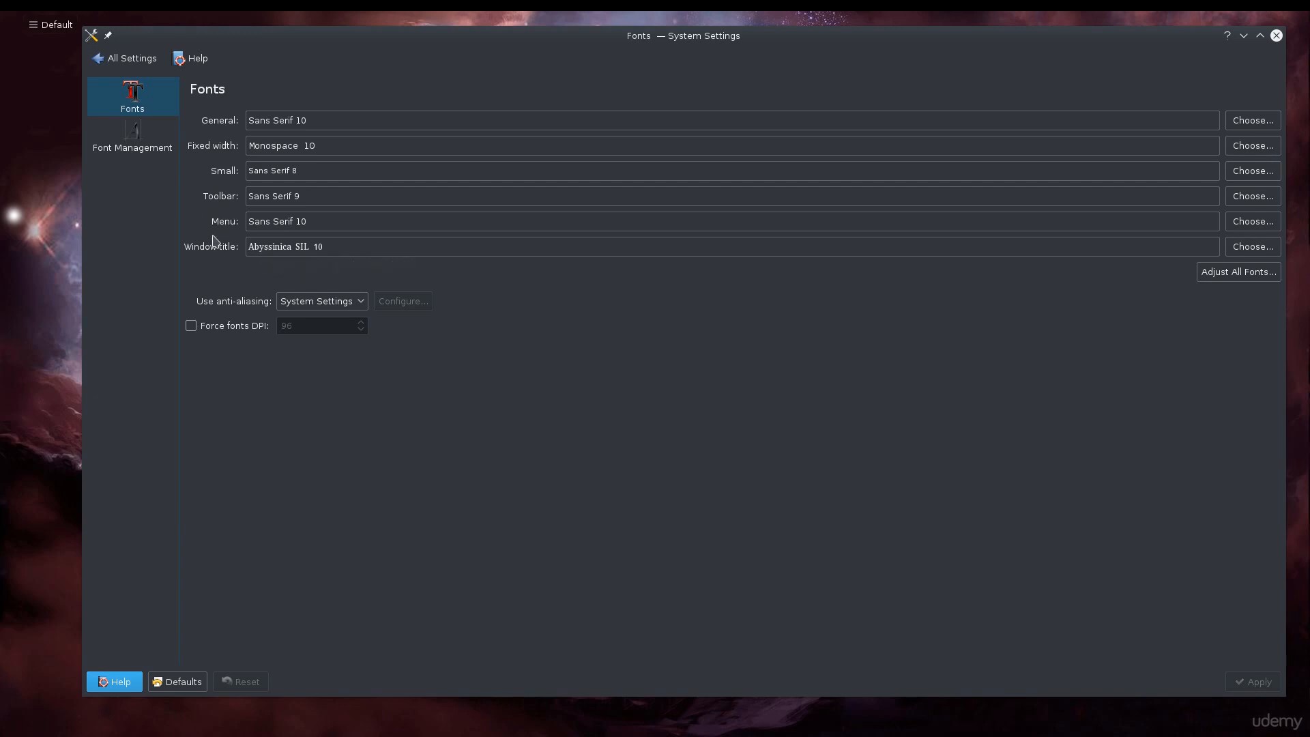
pyautogui.click(139, 145)
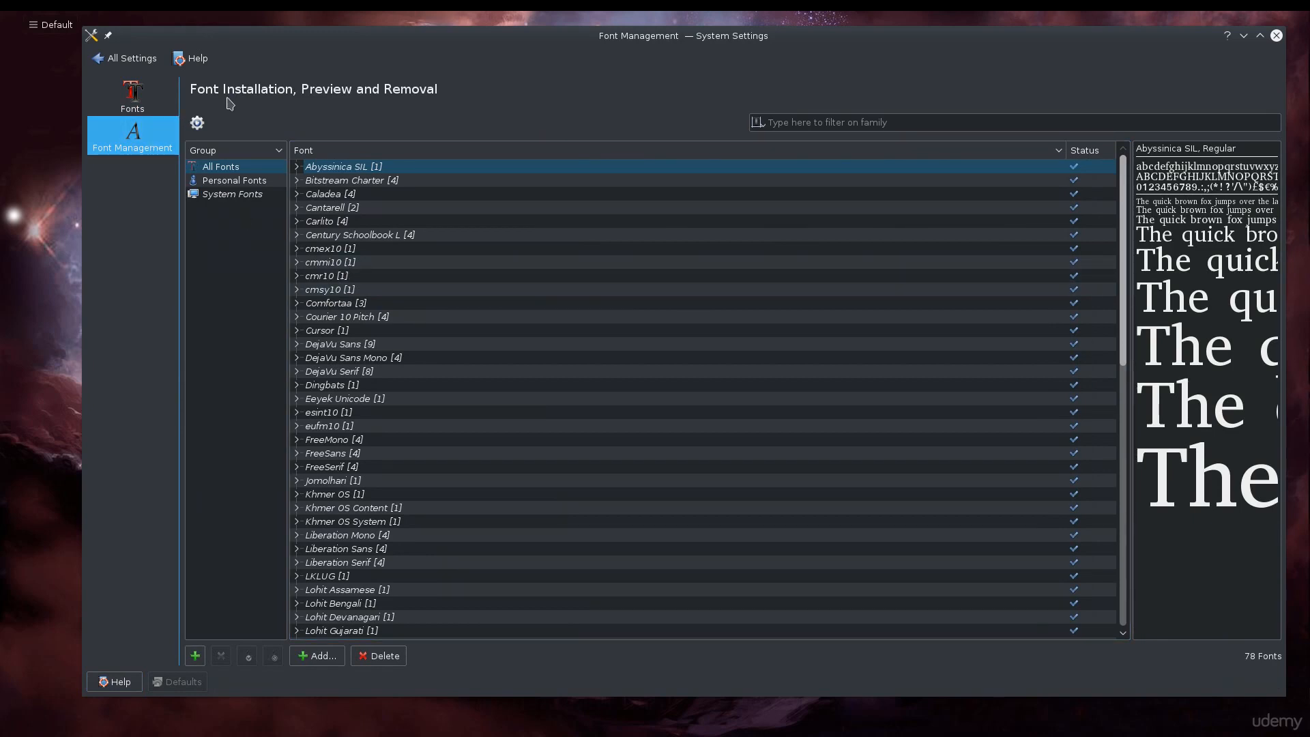
pyautogui.click(148, 67)
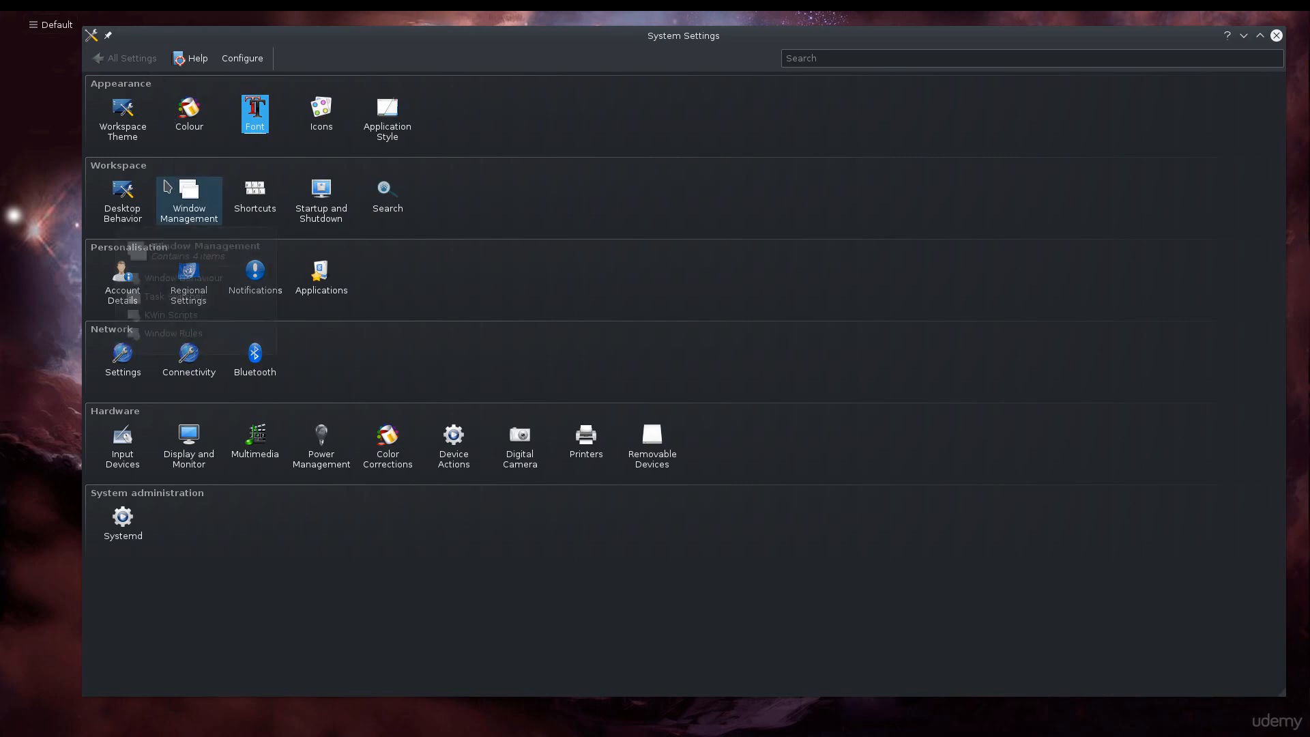
# Examine the application style settings, covering the widget style and the theme and button options of the window decorations
pyautogui.click(380, 140)
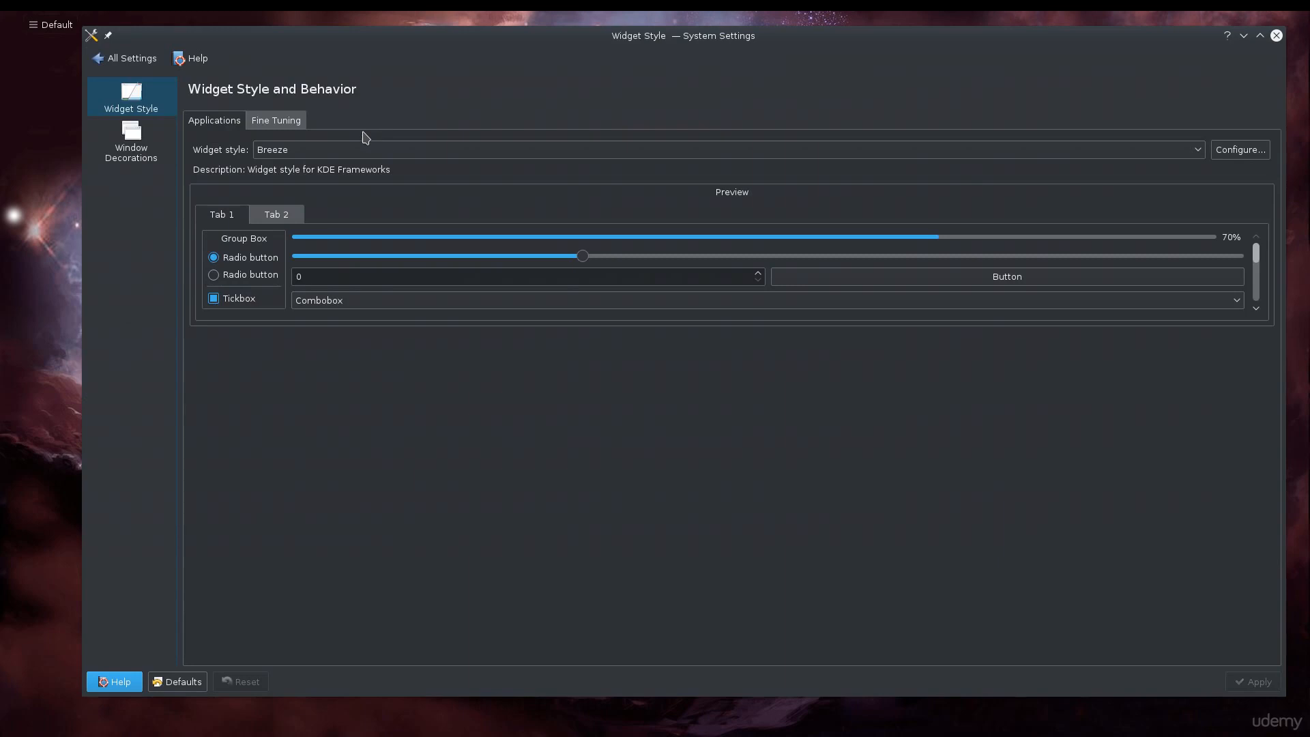
pyautogui.click(159, 153)
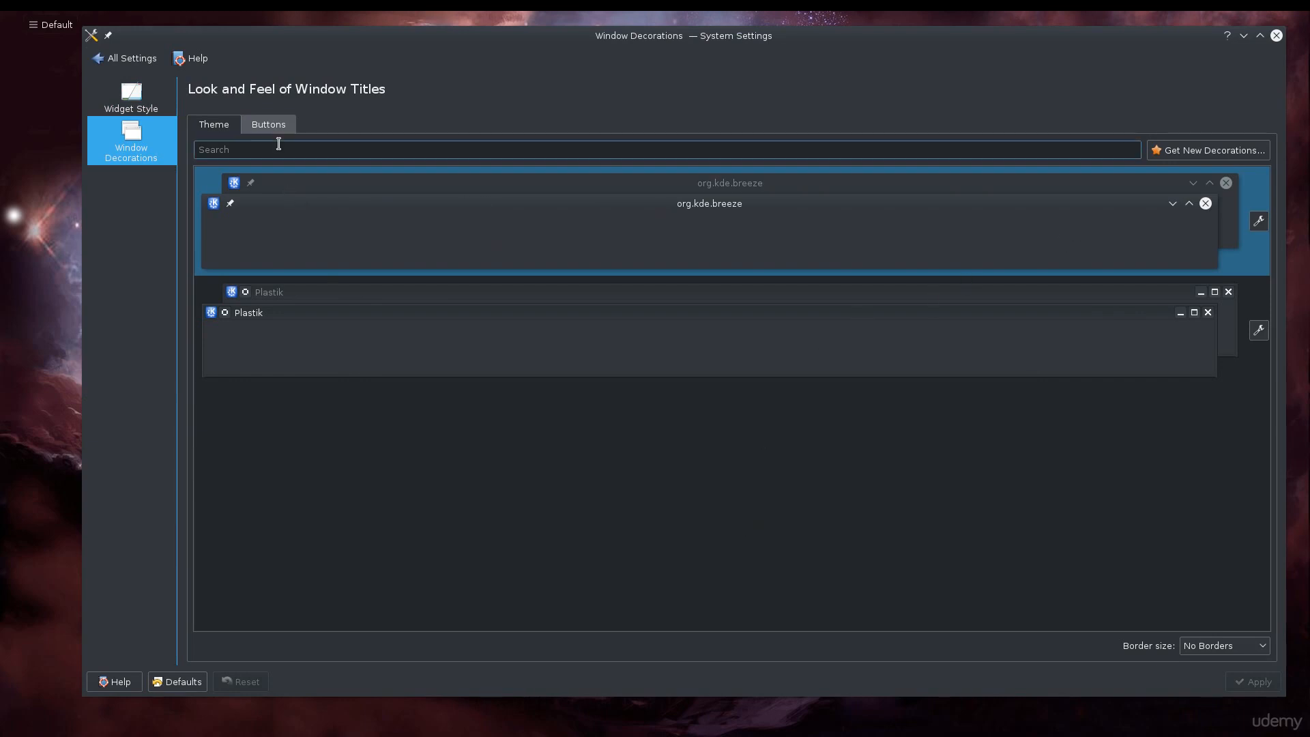
pyautogui.click(263, 126)
pyautogui.click(224, 129)
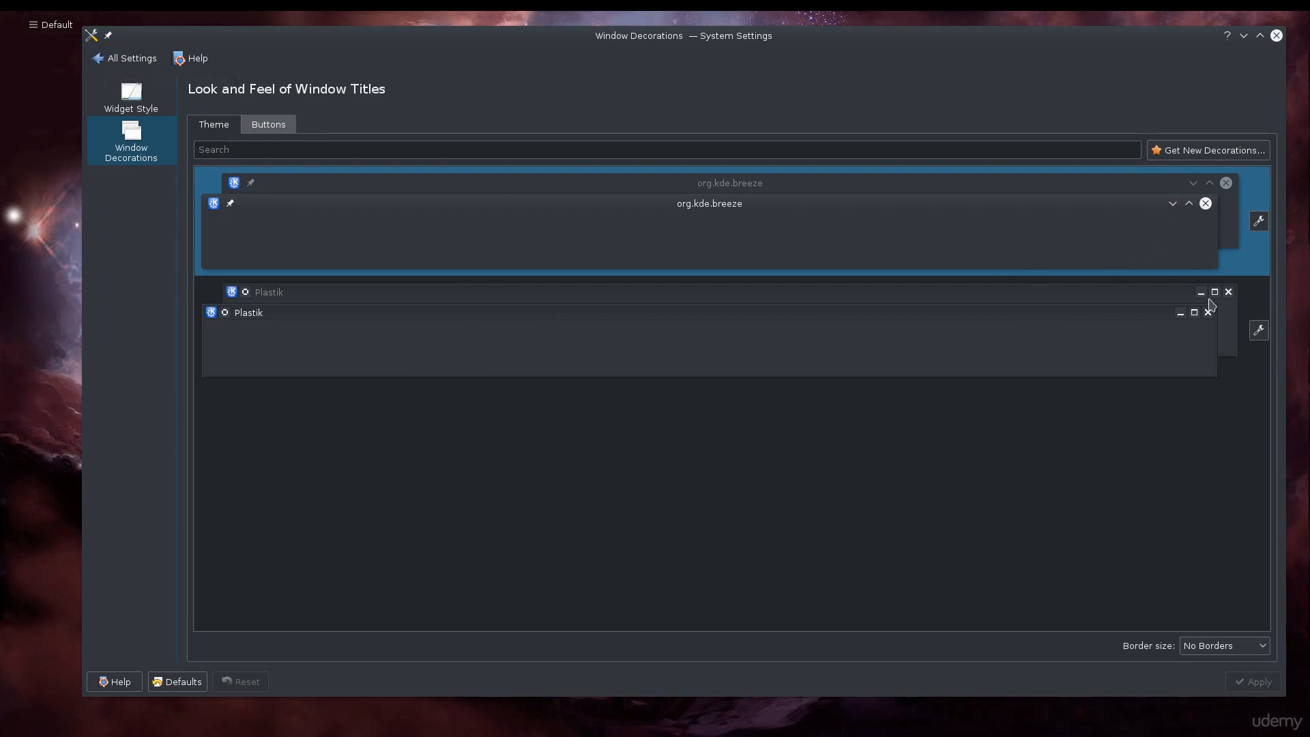
# Try selecting the Plastik window decoration, reselect org.kde.breeze, and return to the settings overview
pyautogui.click(1032, 367)
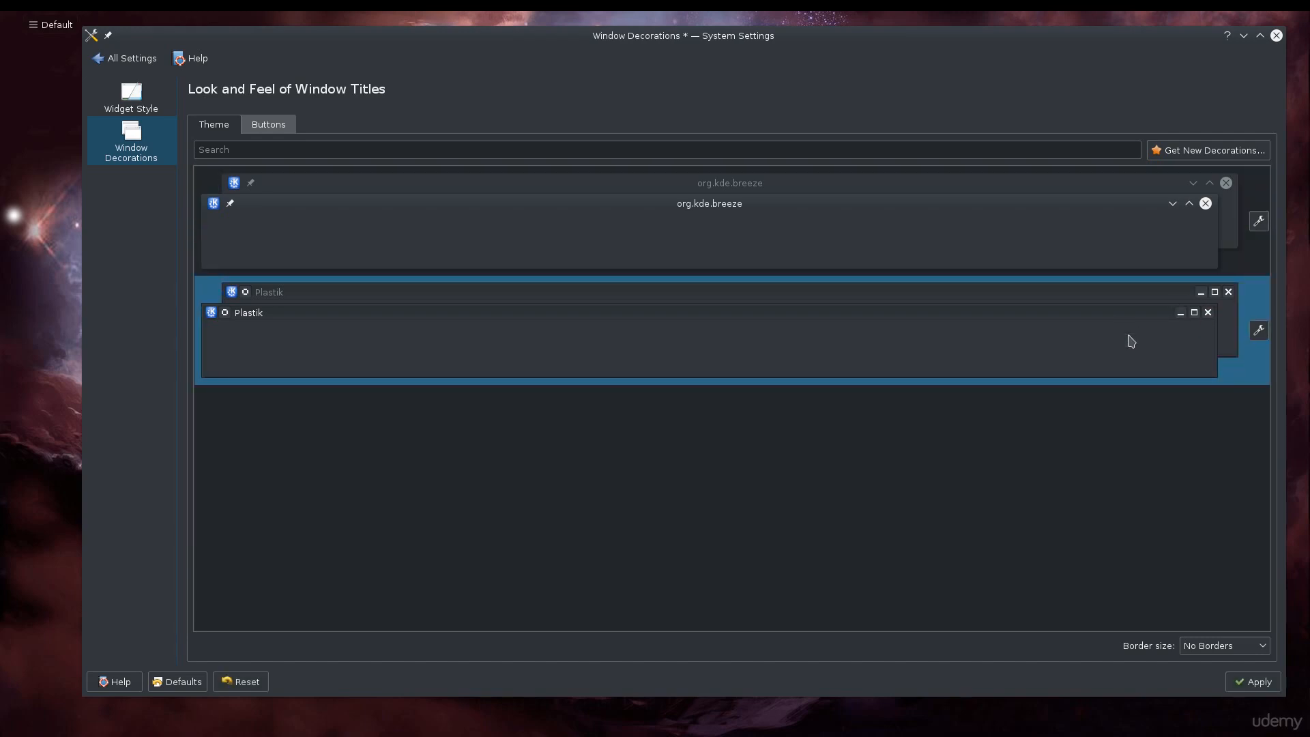
pyautogui.click(1111, 258)
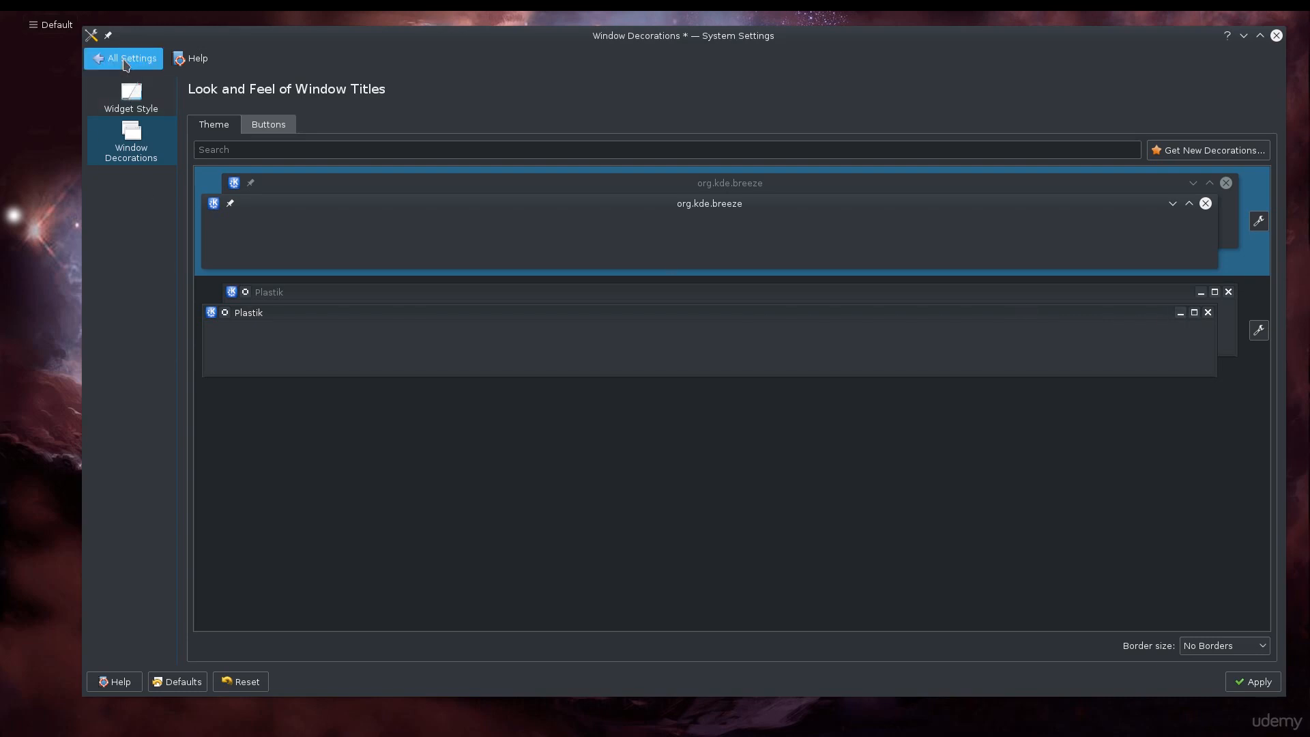
pyautogui.click(126, 58)
pyautogui.click(737, 371)
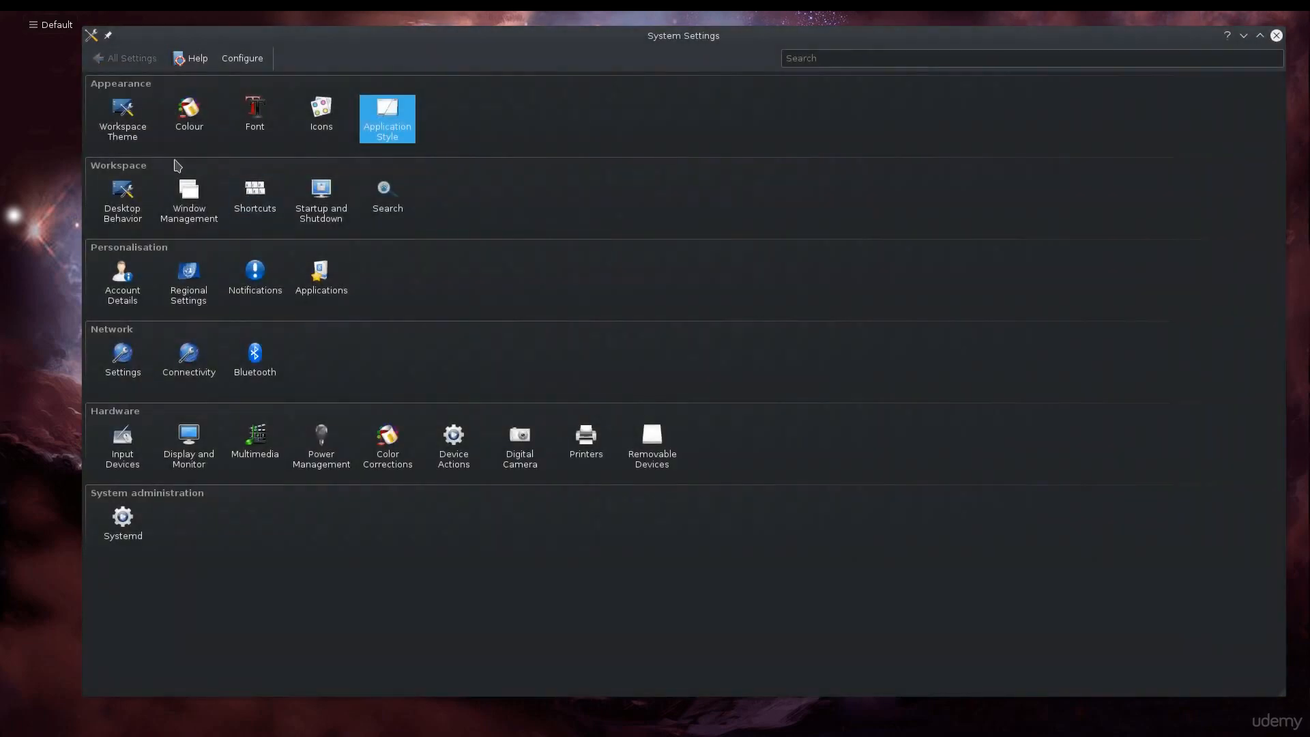
# Open the Desktop Effects page of Desktop Behavior, and shrink and reposition the System Settings window on the desktop
pyautogui.click(136, 223)
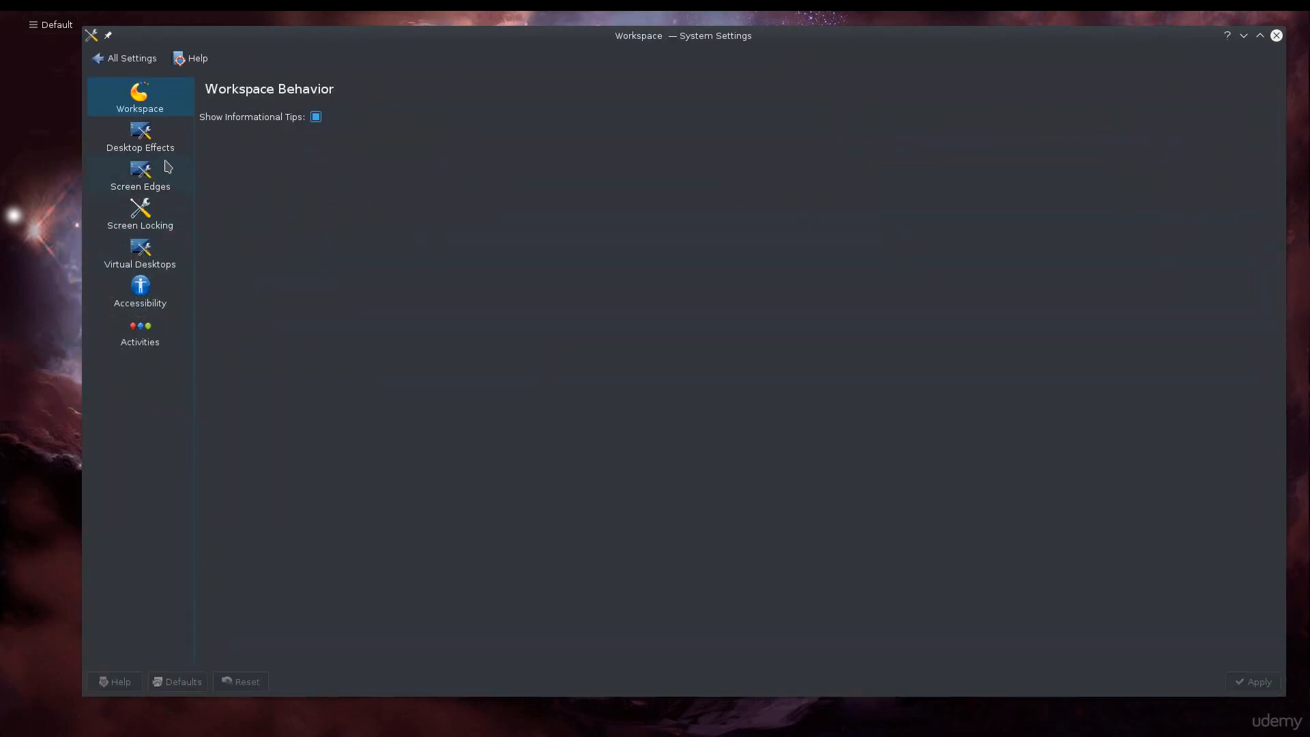
pyautogui.click(164, 139)
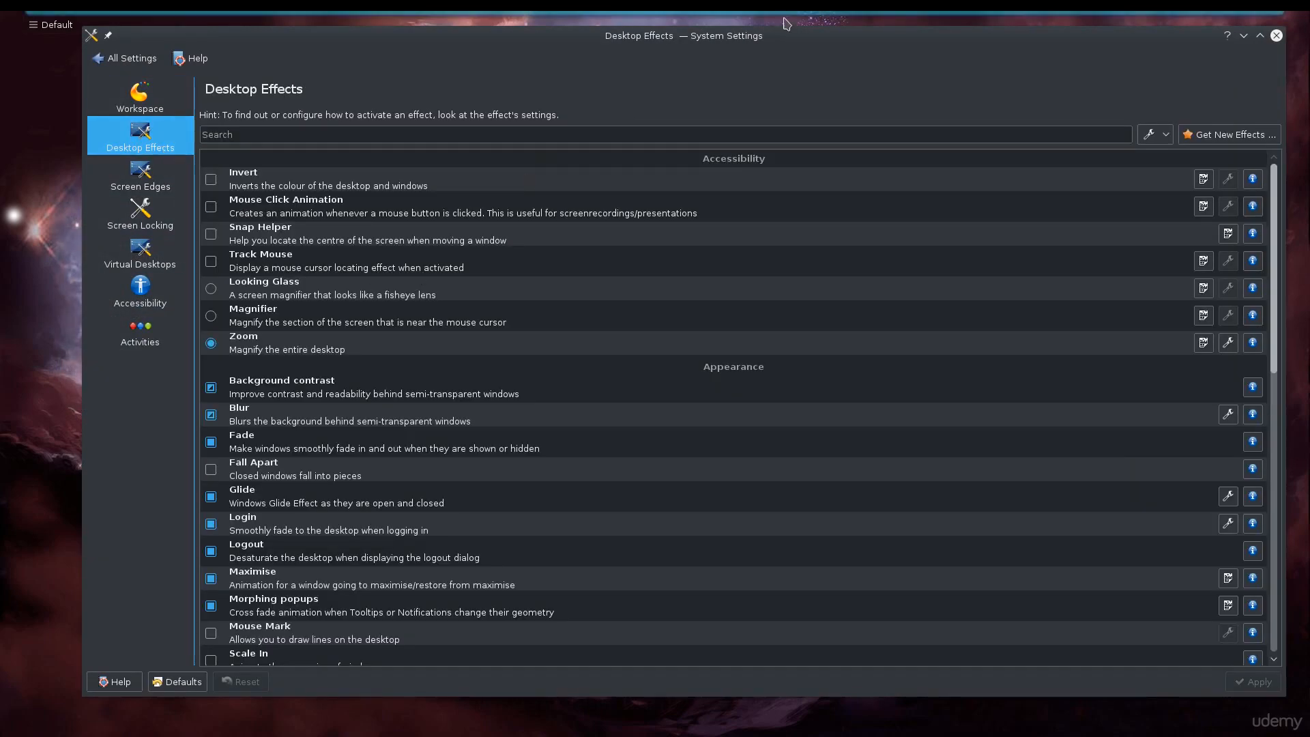
pyautogui.moveTo(738, 53); pyautogui.dragTo(702, 115)
pyautogui.moveTo(1247, 86); pyautogui.dragTo(1047, 399)
pyautogui.moveTo(612, 415); pyautogui.dragTo(771, 195)
# Move the Konsole window around over System Settings, bring it to the front and minimise it
pyautogui.press('F12')
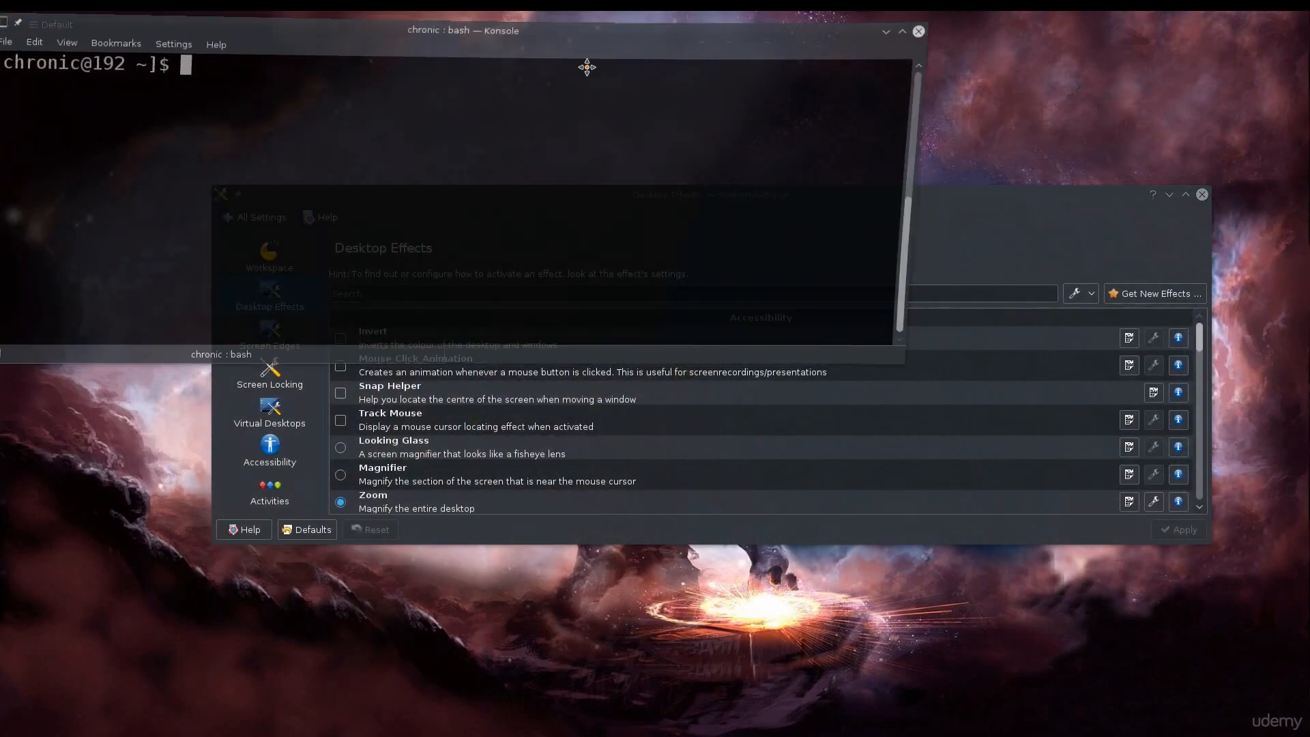
pyautogui.press('F12')
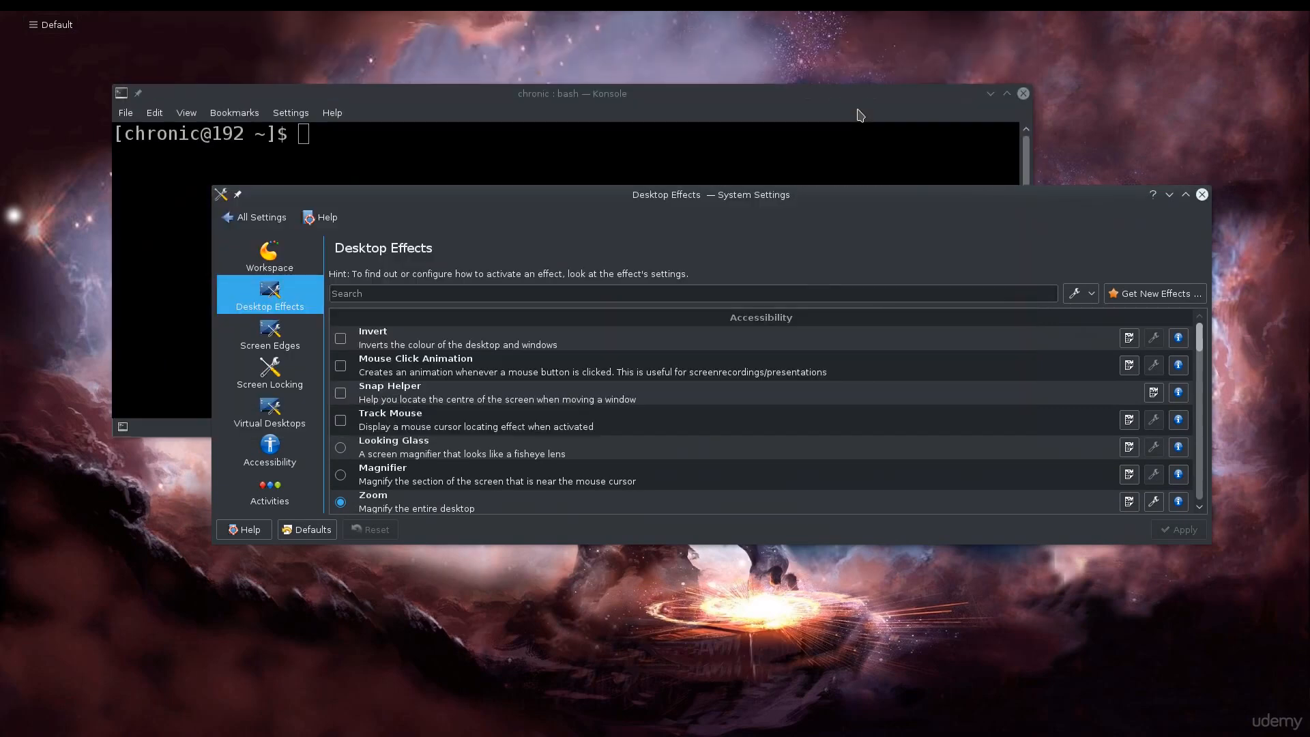
pyautogui.click(857, 113)
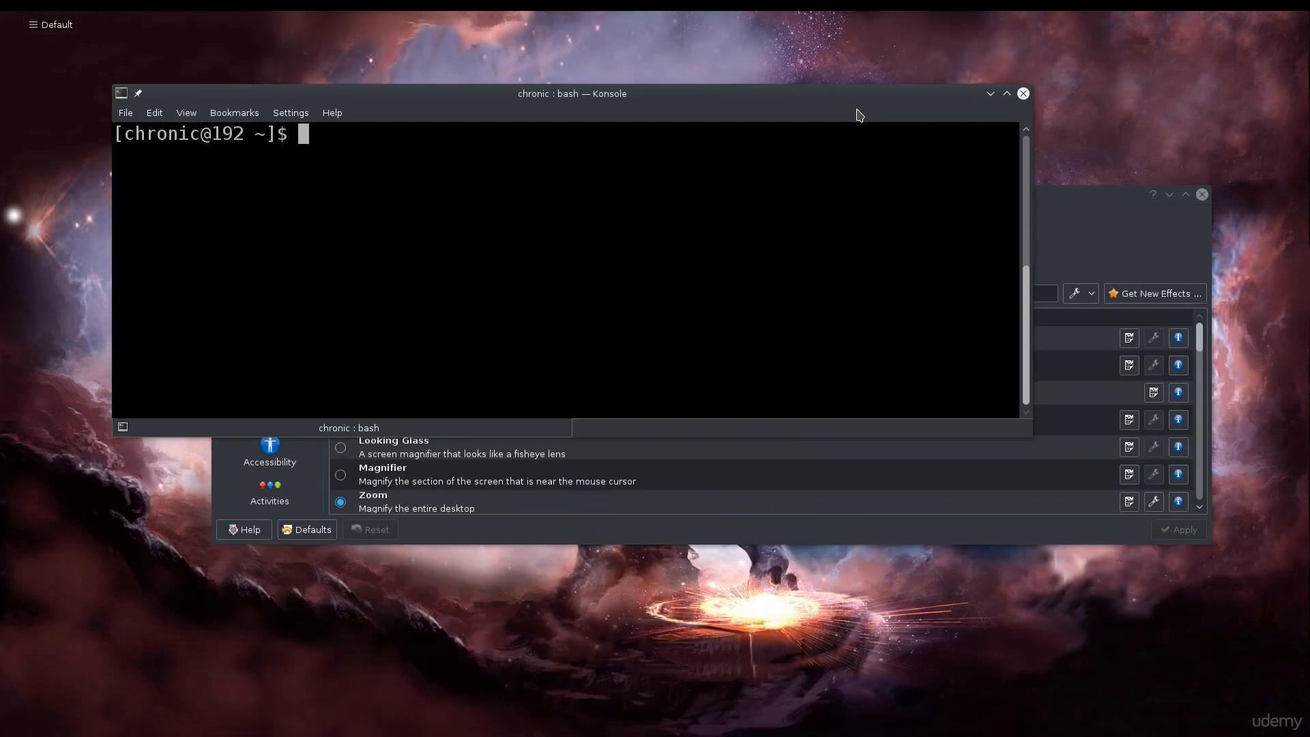
pyautogui.click(990, 95)
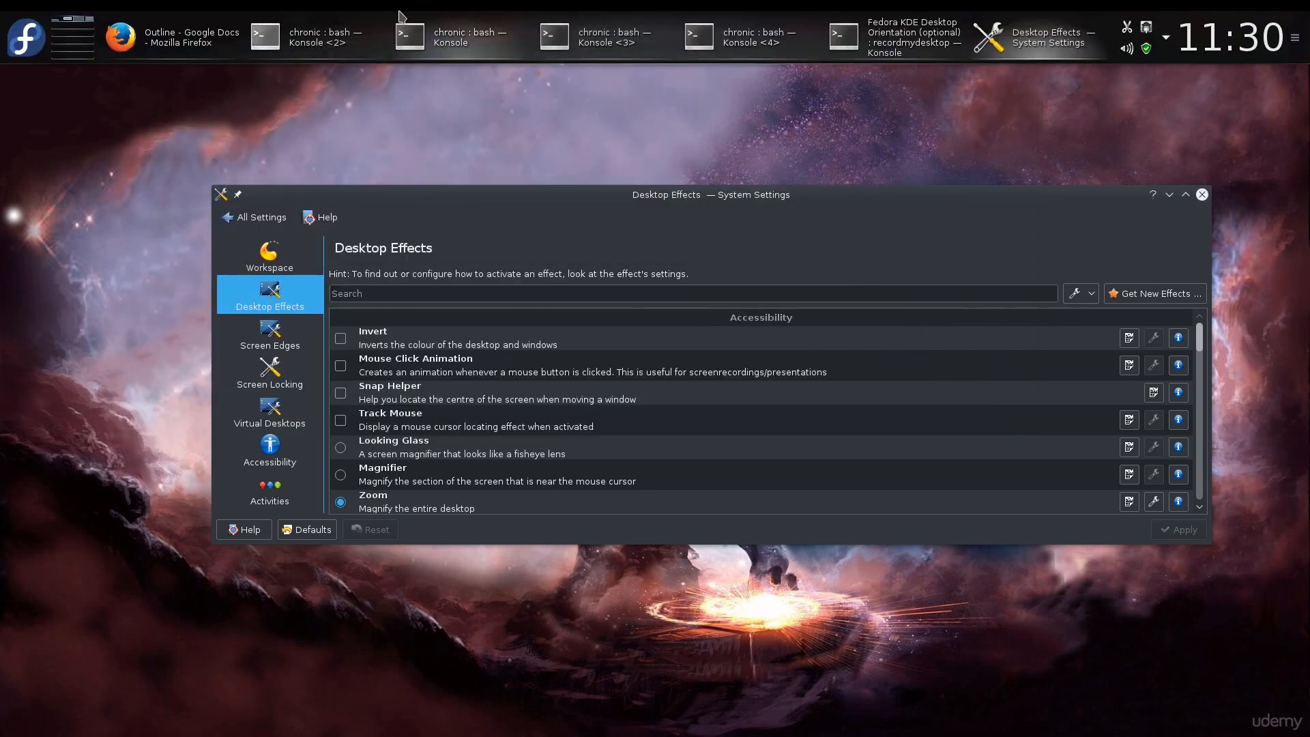
# Restore and minimise the Konsole window repeatedly from the panel to demonstrate the minimise animation
pyautogui.click(444, 21)
pyautogui.click(445, 19)
pyautogui.click(444, 20)
pyautogui.click(990, 94)
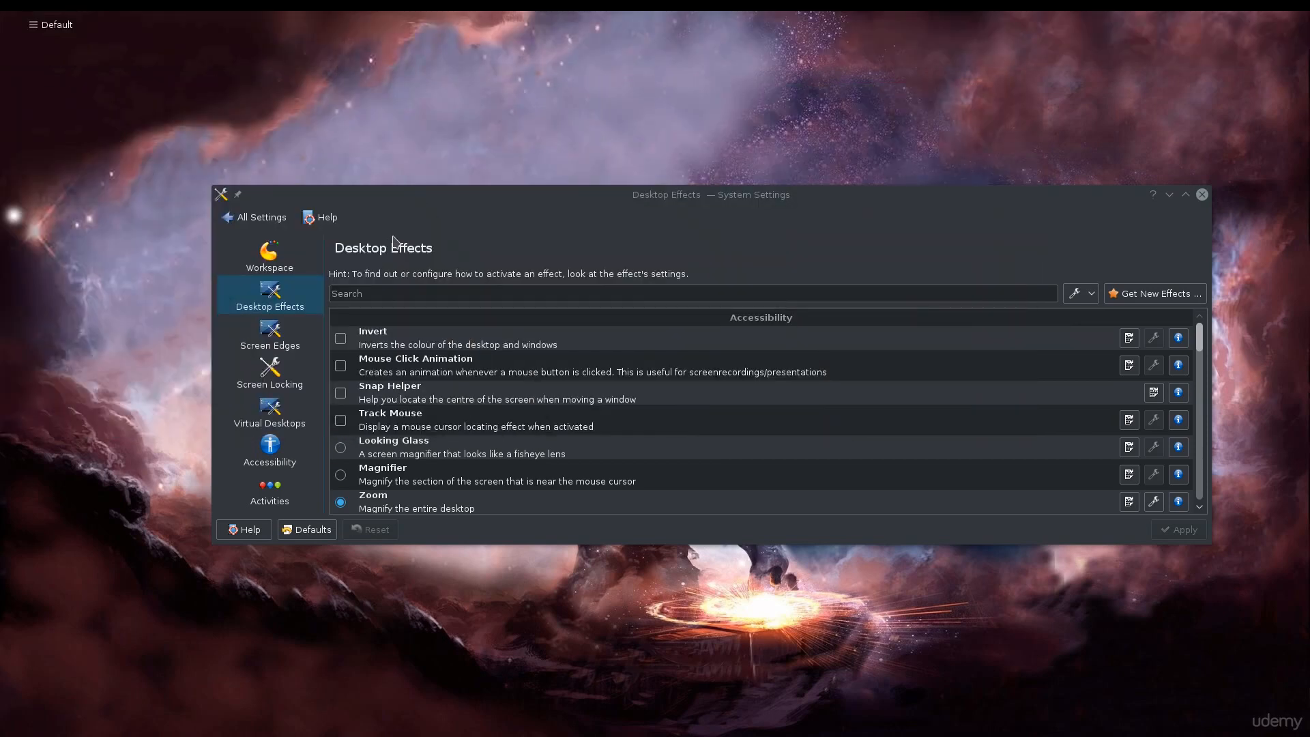
# Maximise the System Settings window and look through the desktop effects from Accessibility down to Window Management
pyautogui.doubleClick(705, 195)
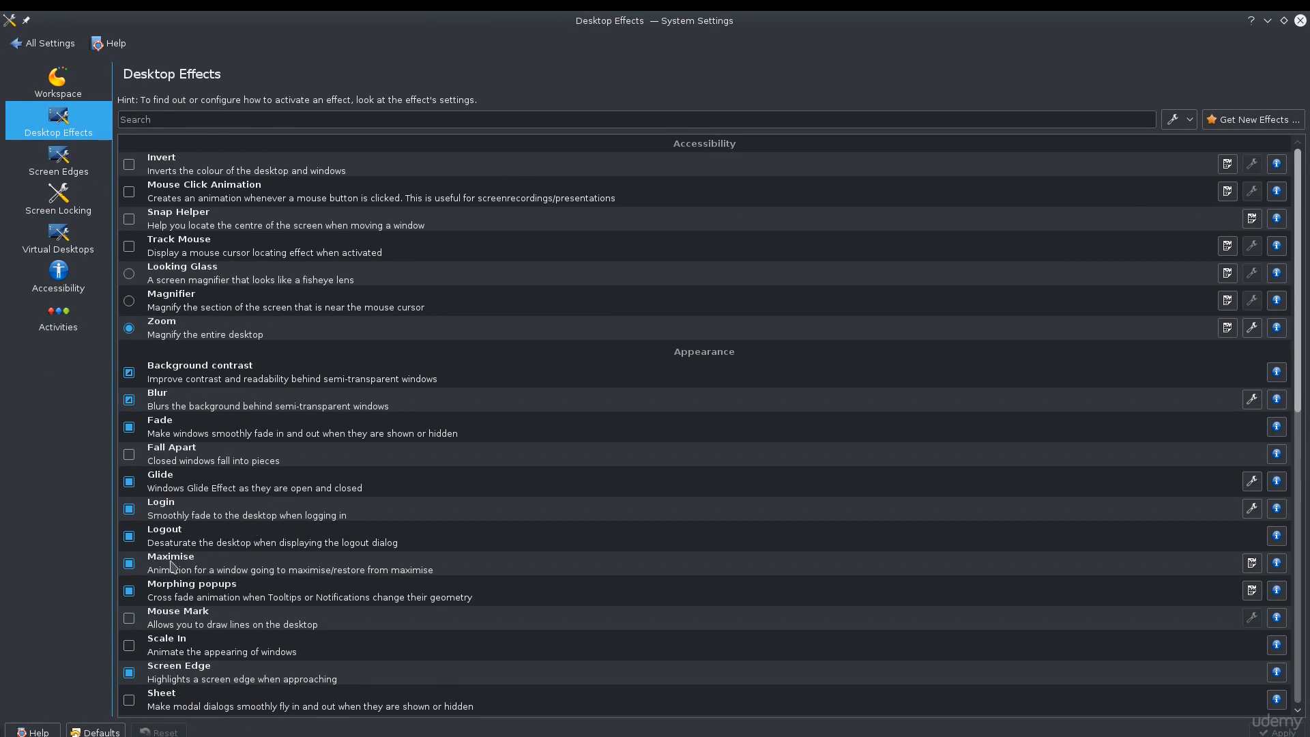
pyautogui.scroll(-2, 324, 601)
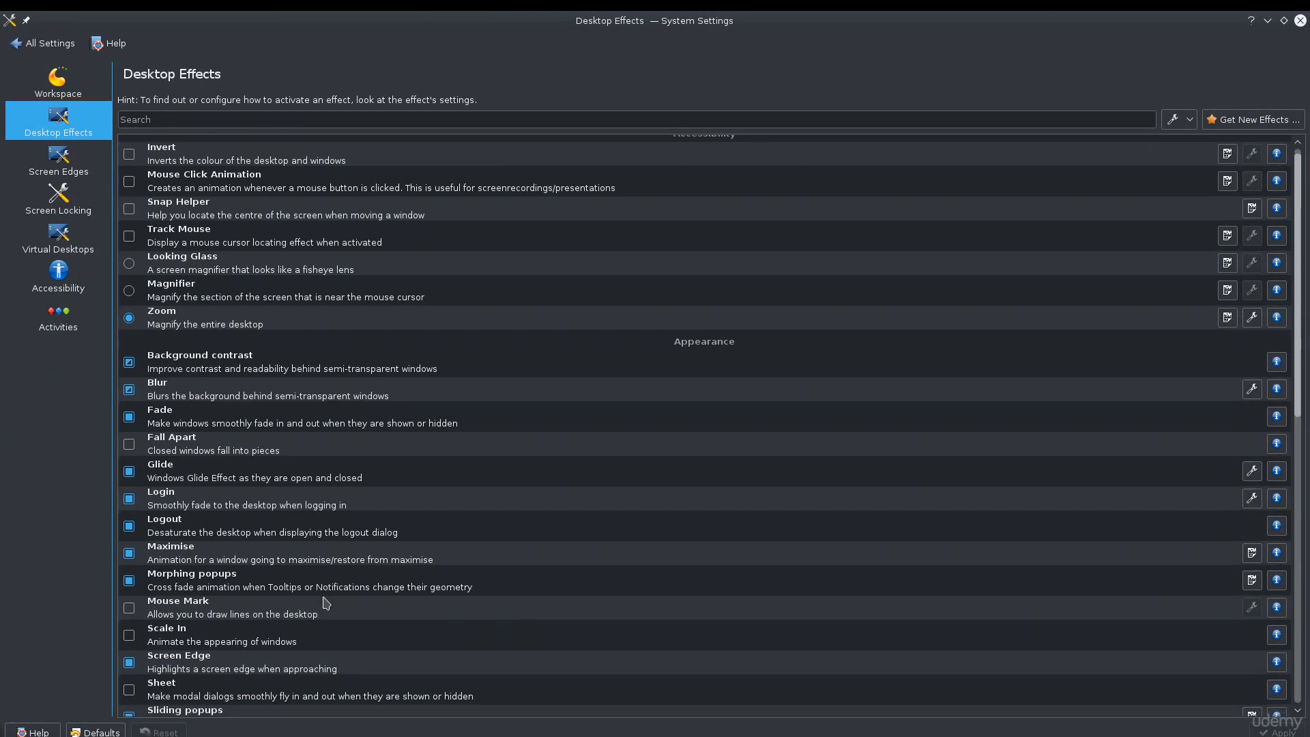
pyautogui.scroll(-1, 326, 603)
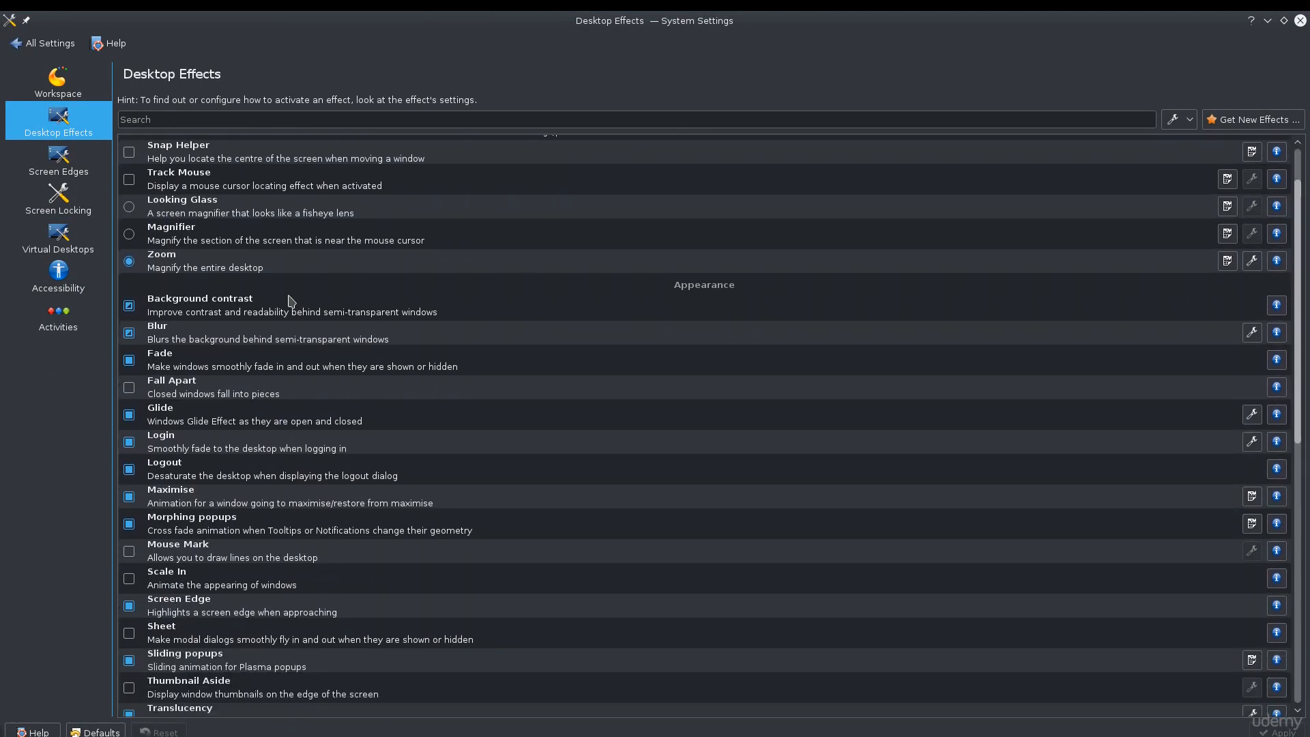
pyautogui.scroll(-1, 292, 469)
pyautogui.scroll(-10, 292, 469)
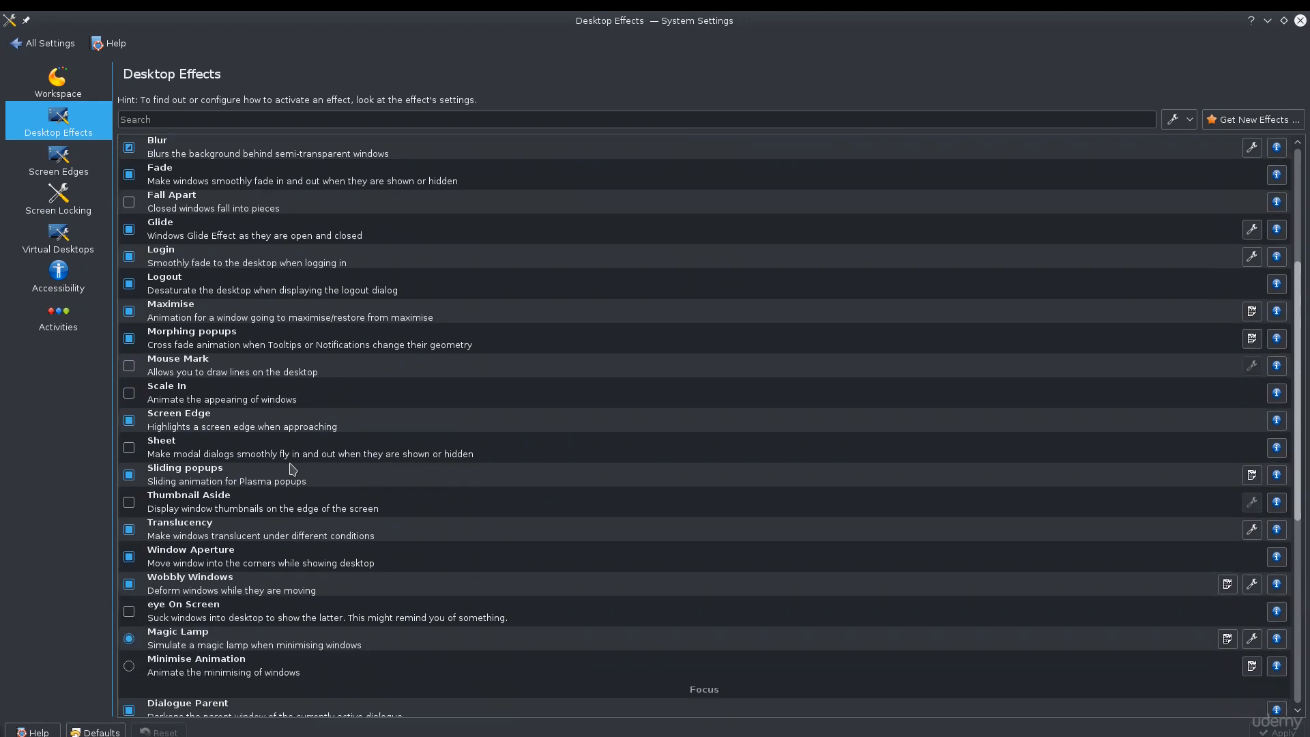
pyautogui.scroll(-2, 292, 468)
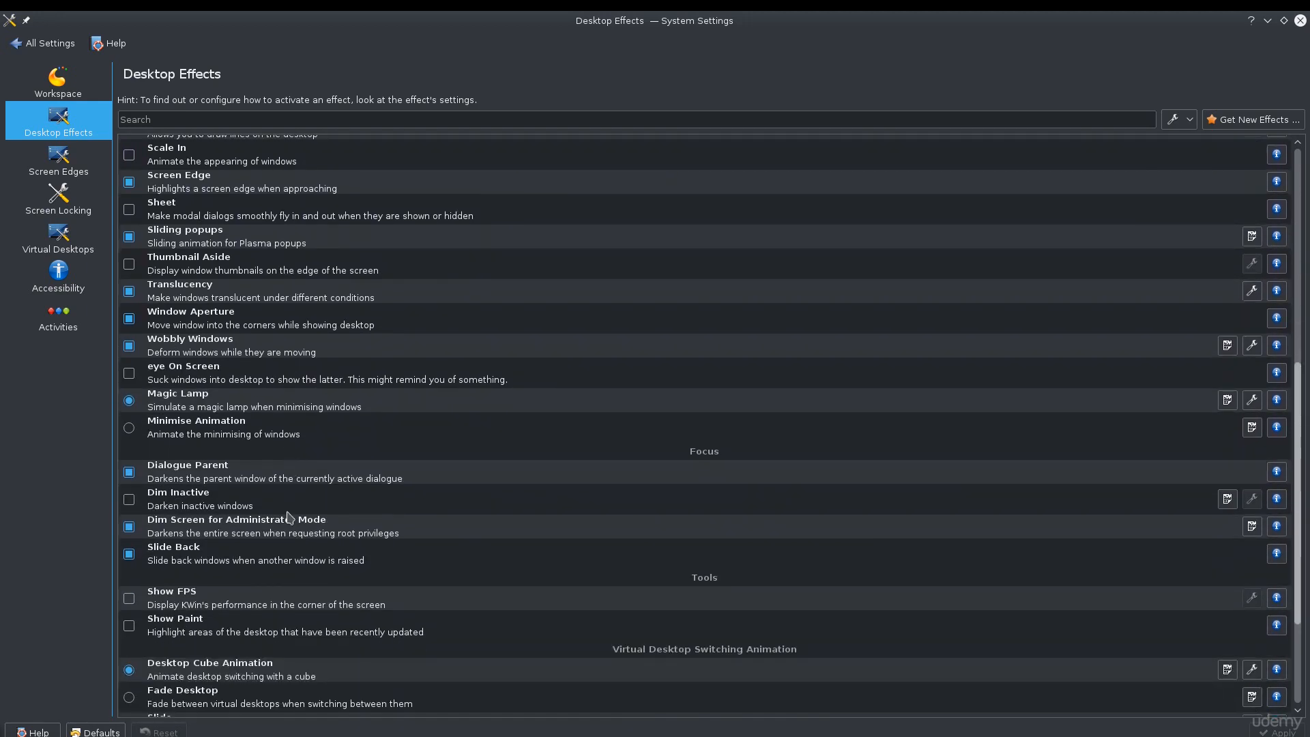
pyautogui.scroll(-2, 292, 577)
pyautogui.scroll(-4, 292, 577)
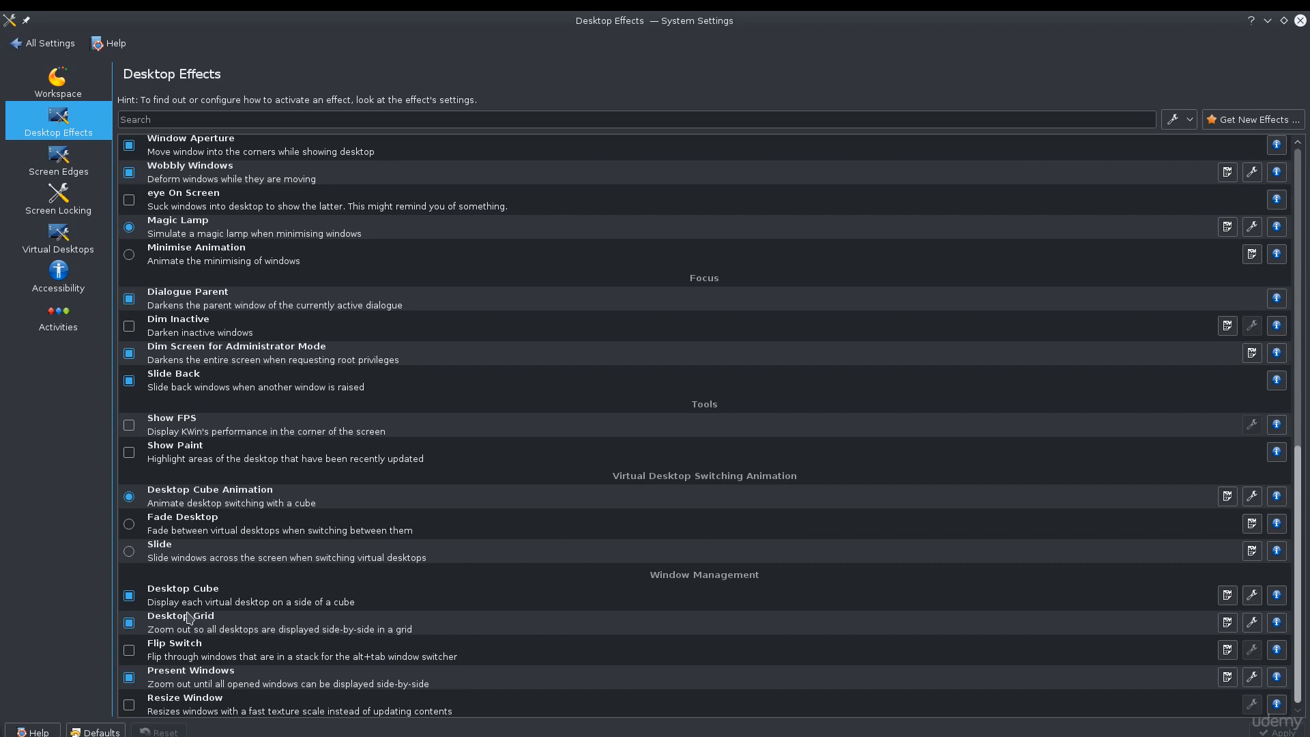
# Select the Desktop Cube effect, activate the cube to view the virtual desktops, and return to Desktop 1
pyautogui.click(234, 599)
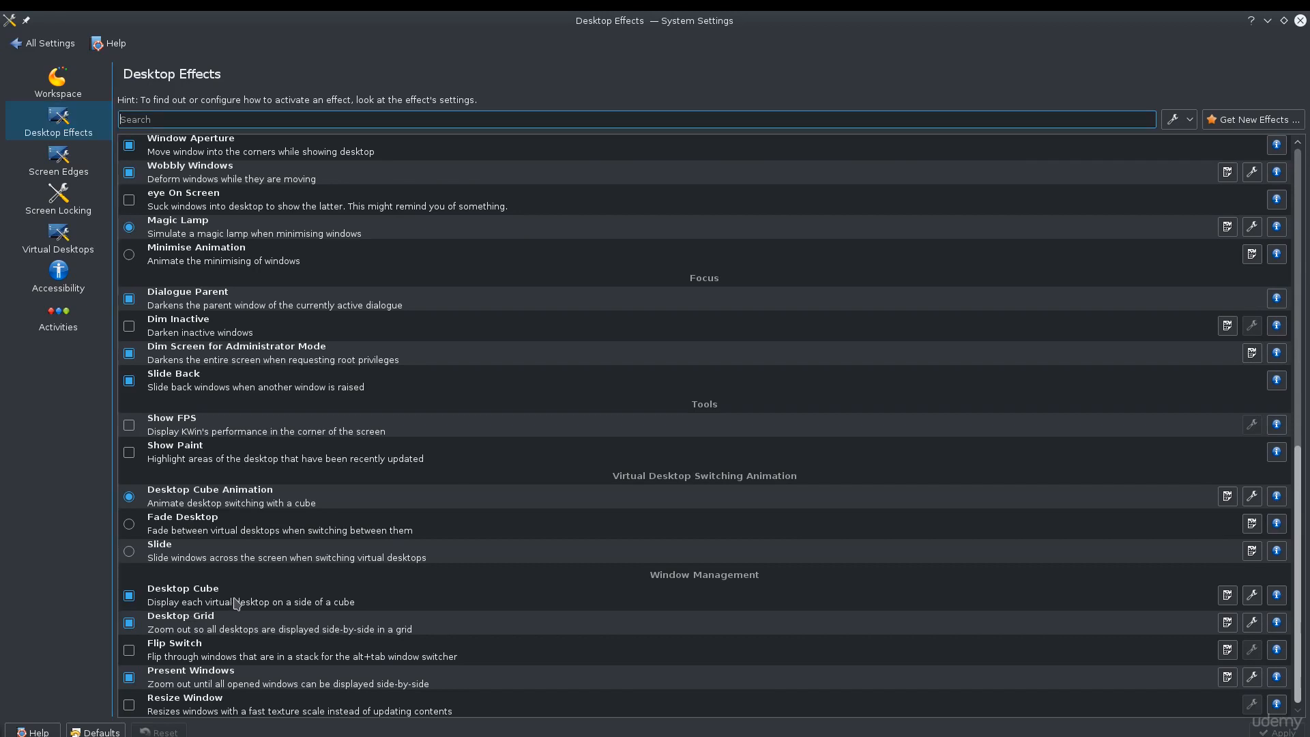
pyautogui.click(236, 603)
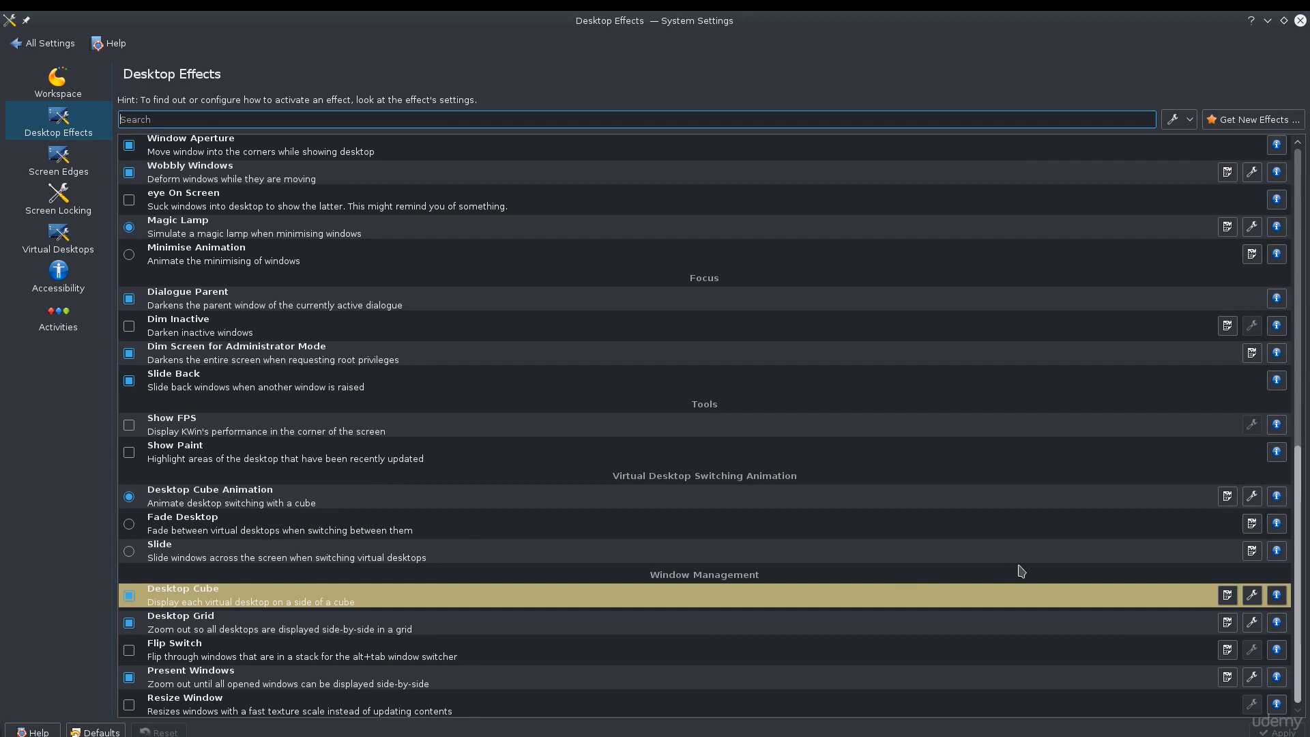
pyautogui.hotkey('ctrl', 'F11')
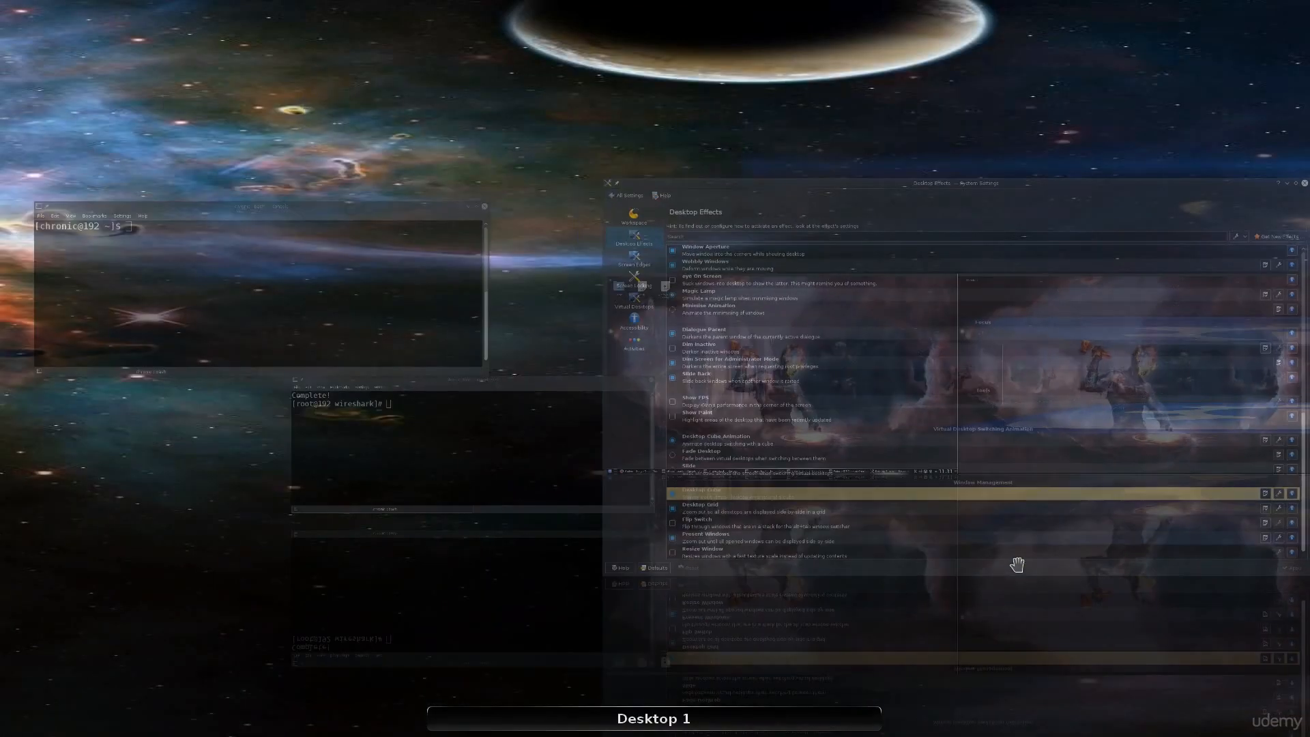
pyautogui.click(1017, 564)
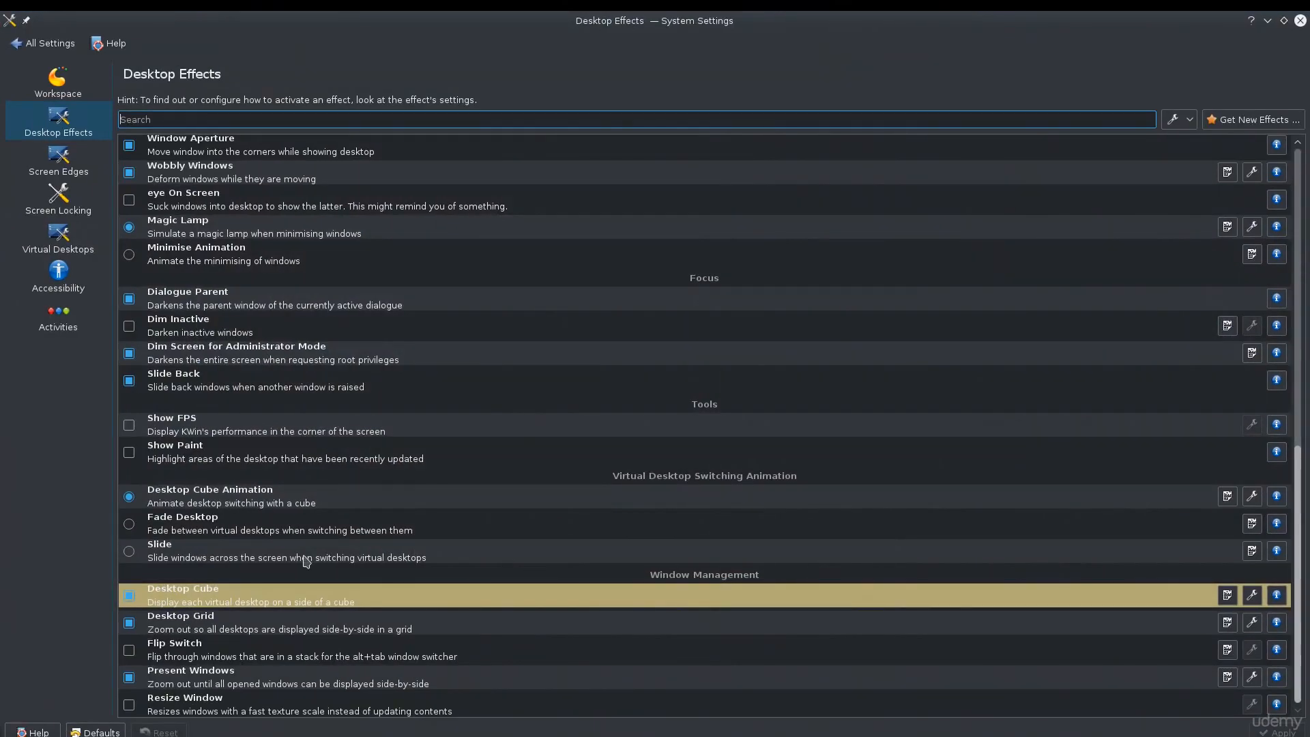
# Examine the basic and advanced options of the Desktop Cube effect, and close its configuration without changes
pyautogui.click(1252, 595)
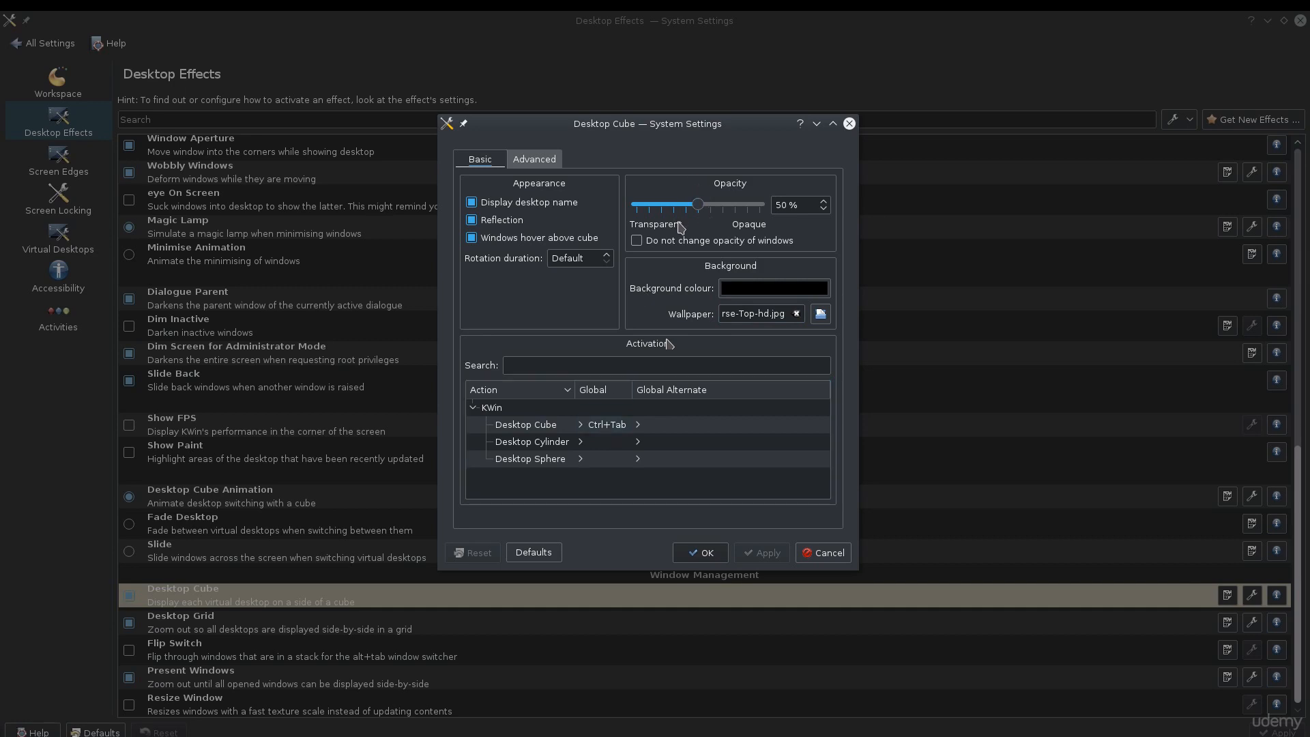
pyautogui.click(546, 162)
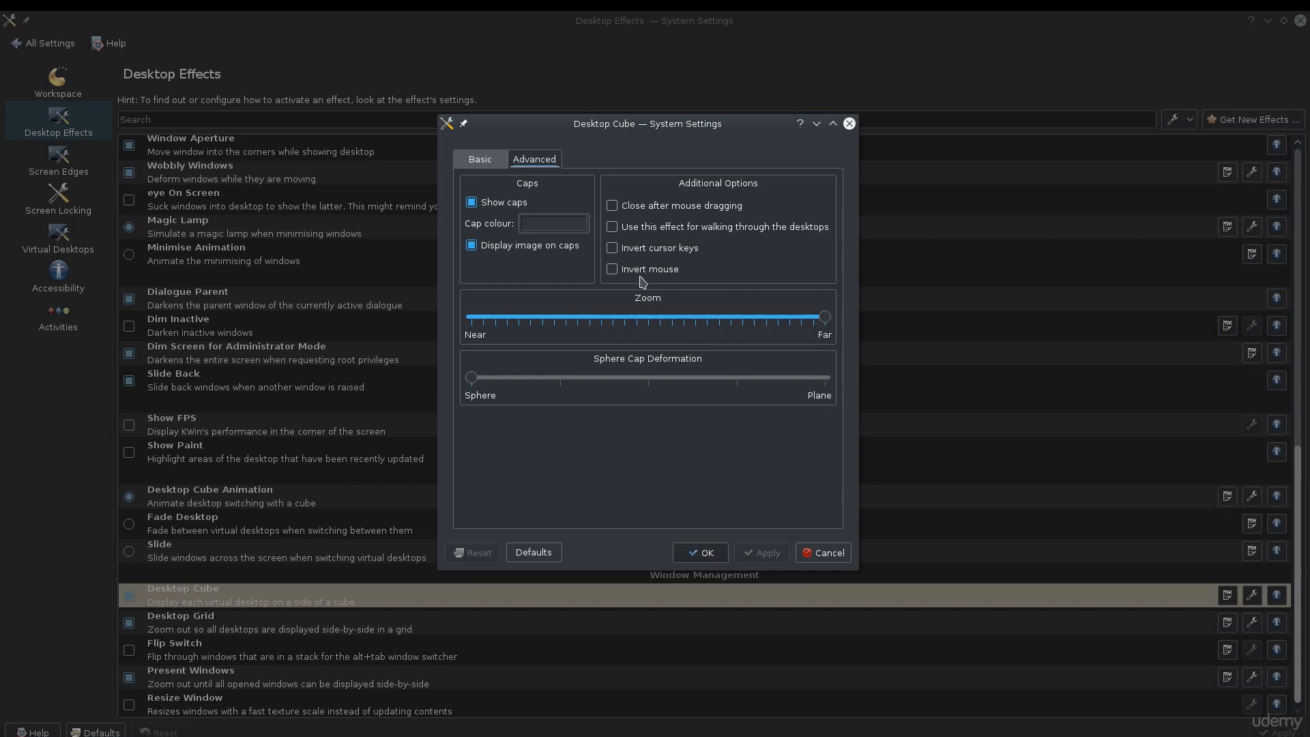
pyautogui.click(490, 161)
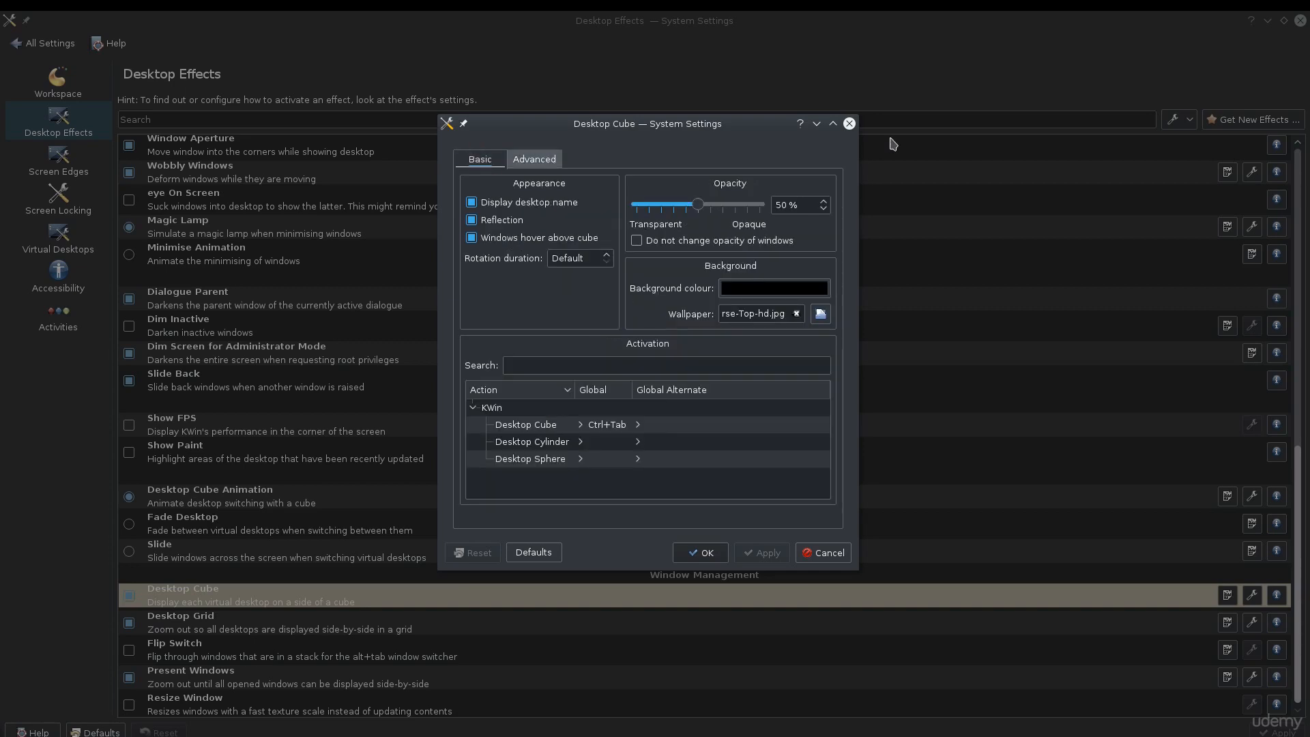
pyautogui.click(849, 123)
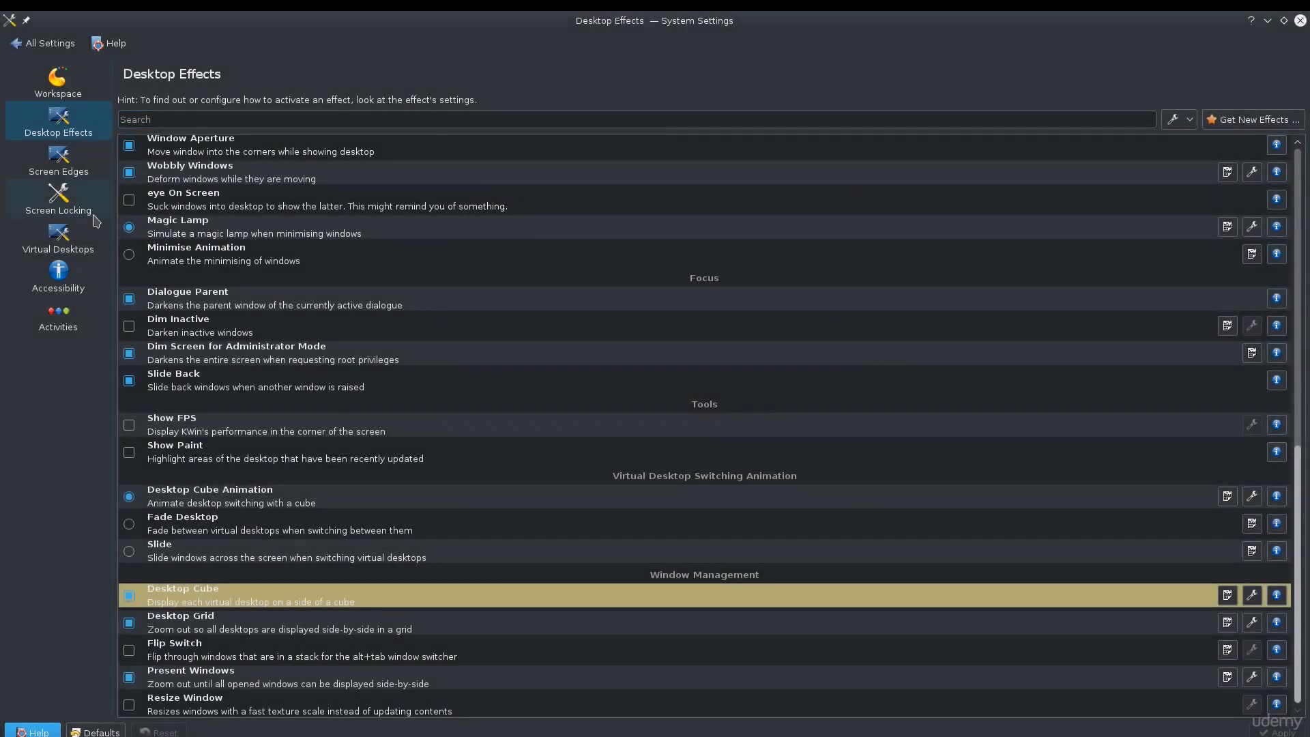
# View the number and layout of virtual desktops and the Screen Locking timeouts and lock shortcut
pyautogui.click(72, 243)
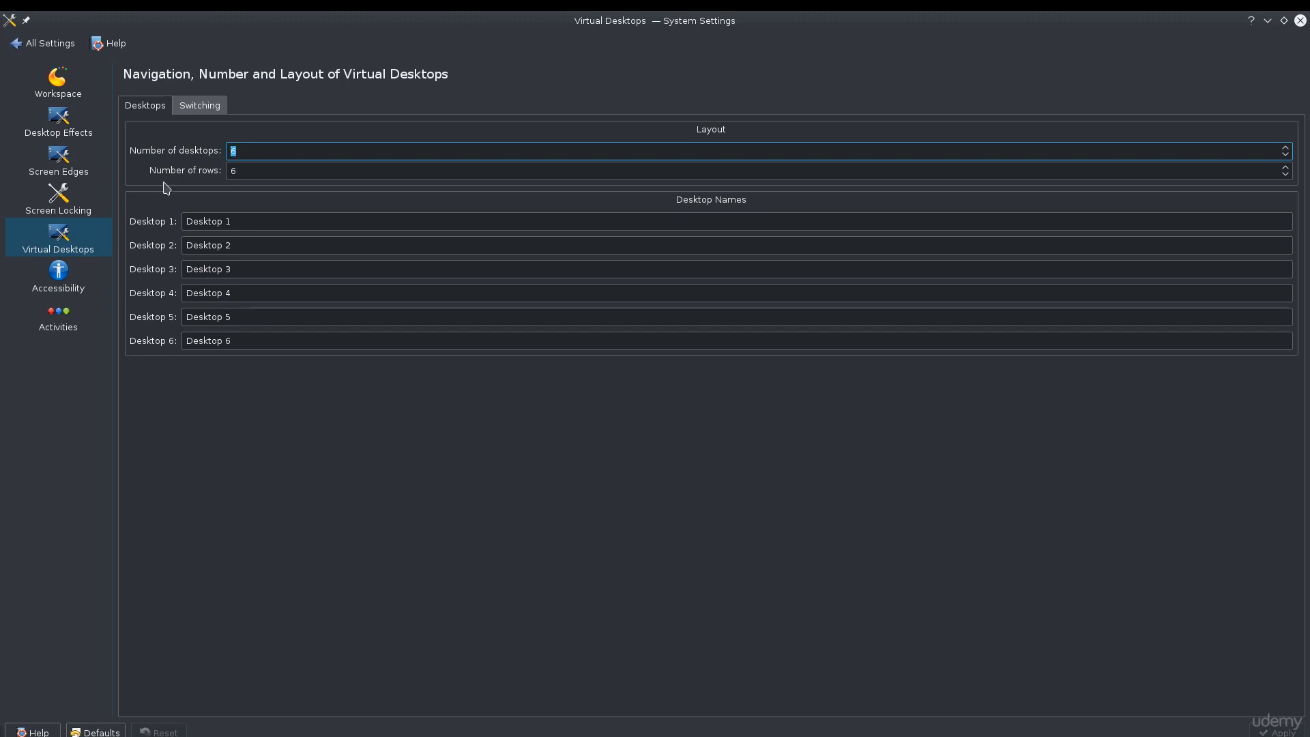
pyautogui.click(81, 213)
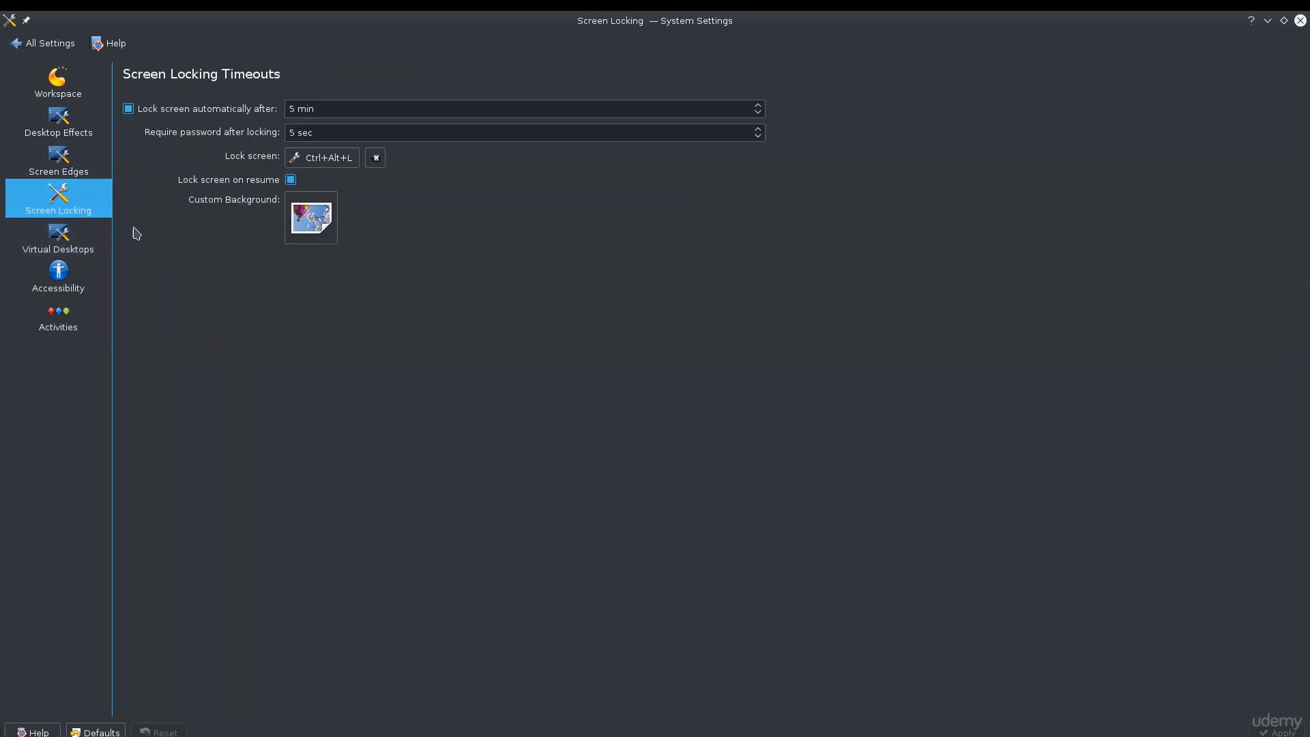
pyautogui.moveTo(222, 167); pyautogui.dragTo(235, 159)
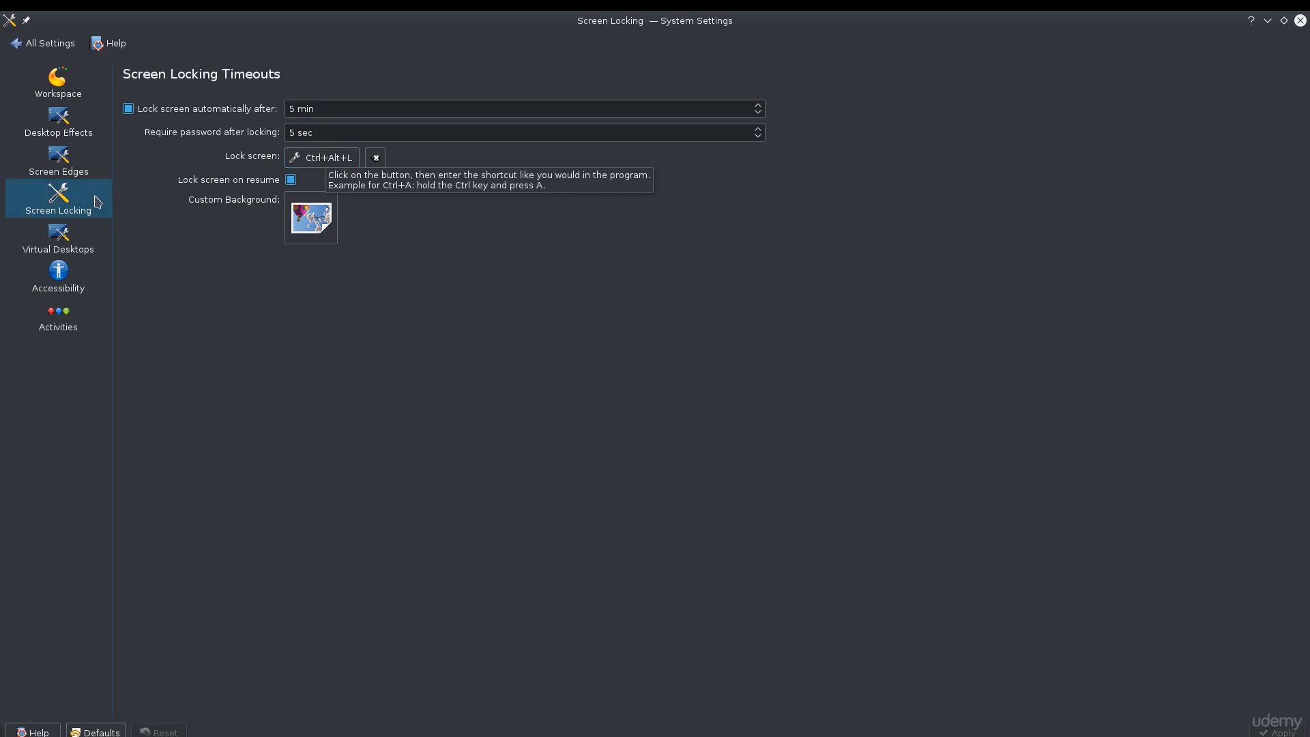
# Open the Screen Edges page, trigger the top-left screen corner to present all windows, and return to System Settings
pyautogui.click(34, 168)
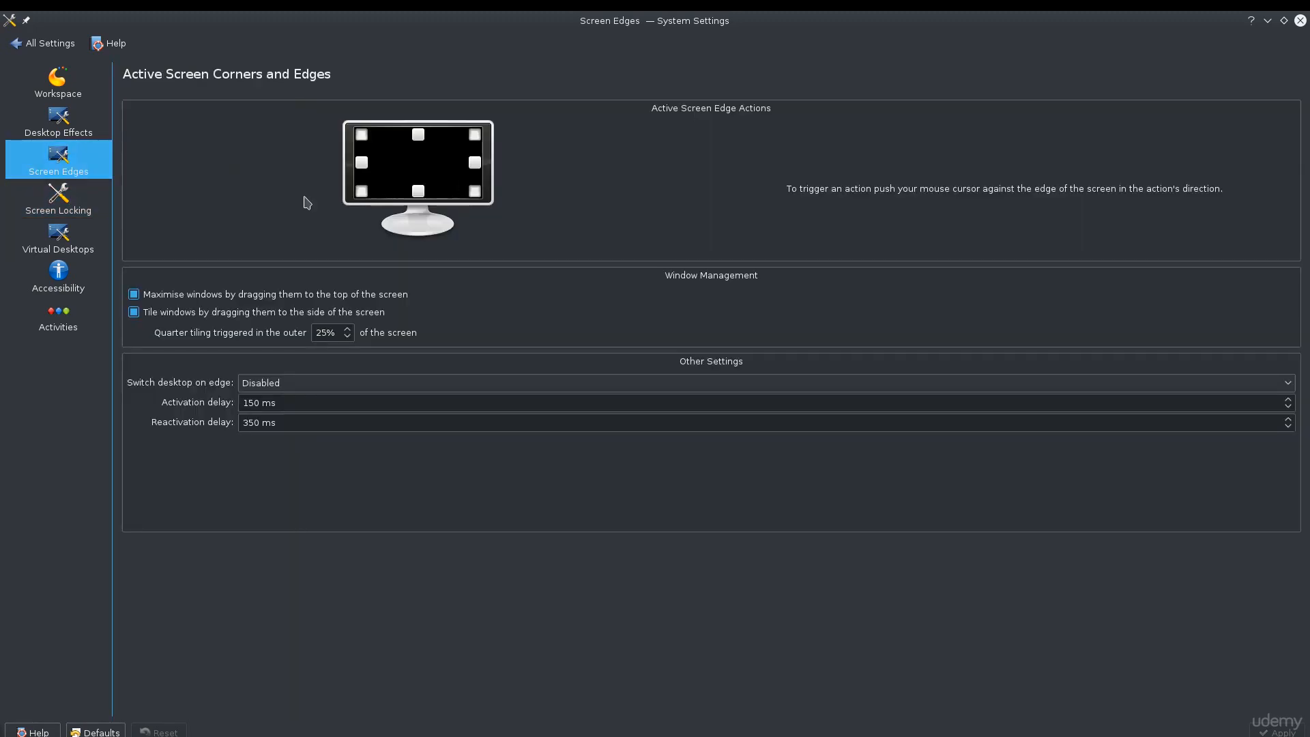
pyautogui.moveTo(250, 11)
pyautogui.moveTo(1, 11)
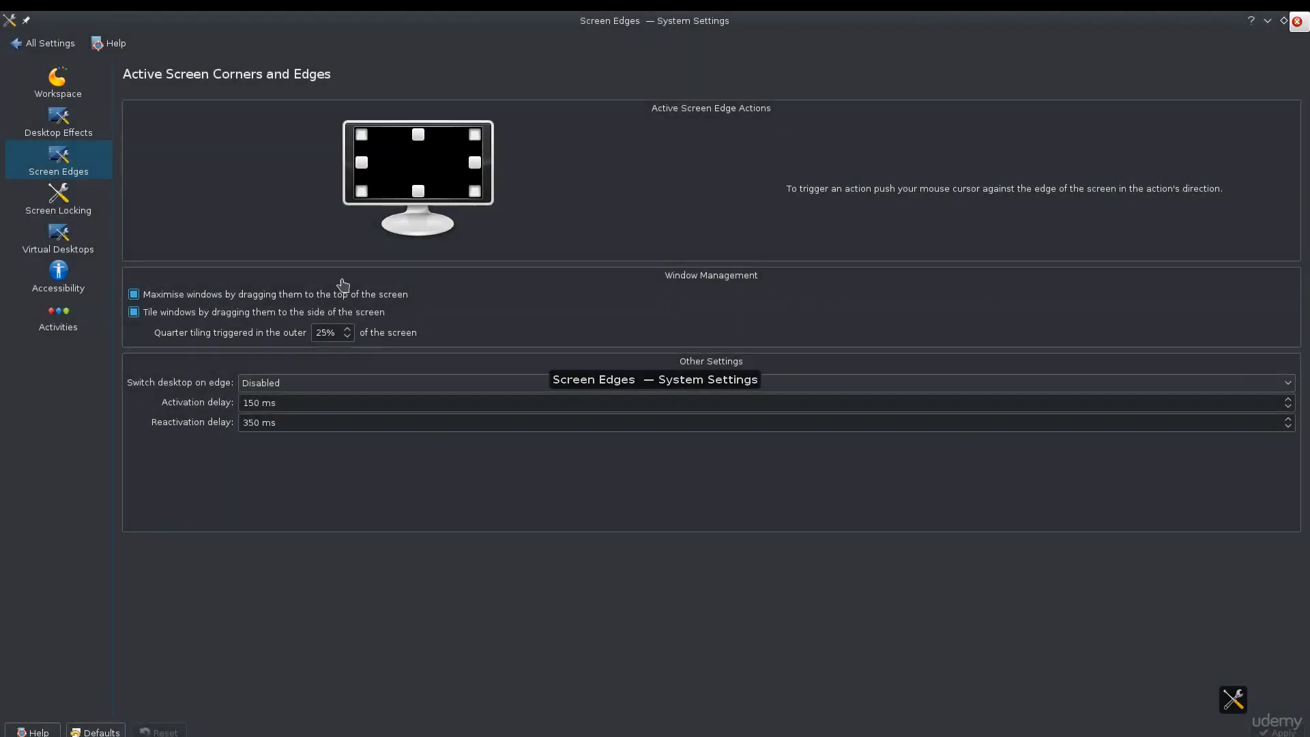
pyautogui.click(468, 252)
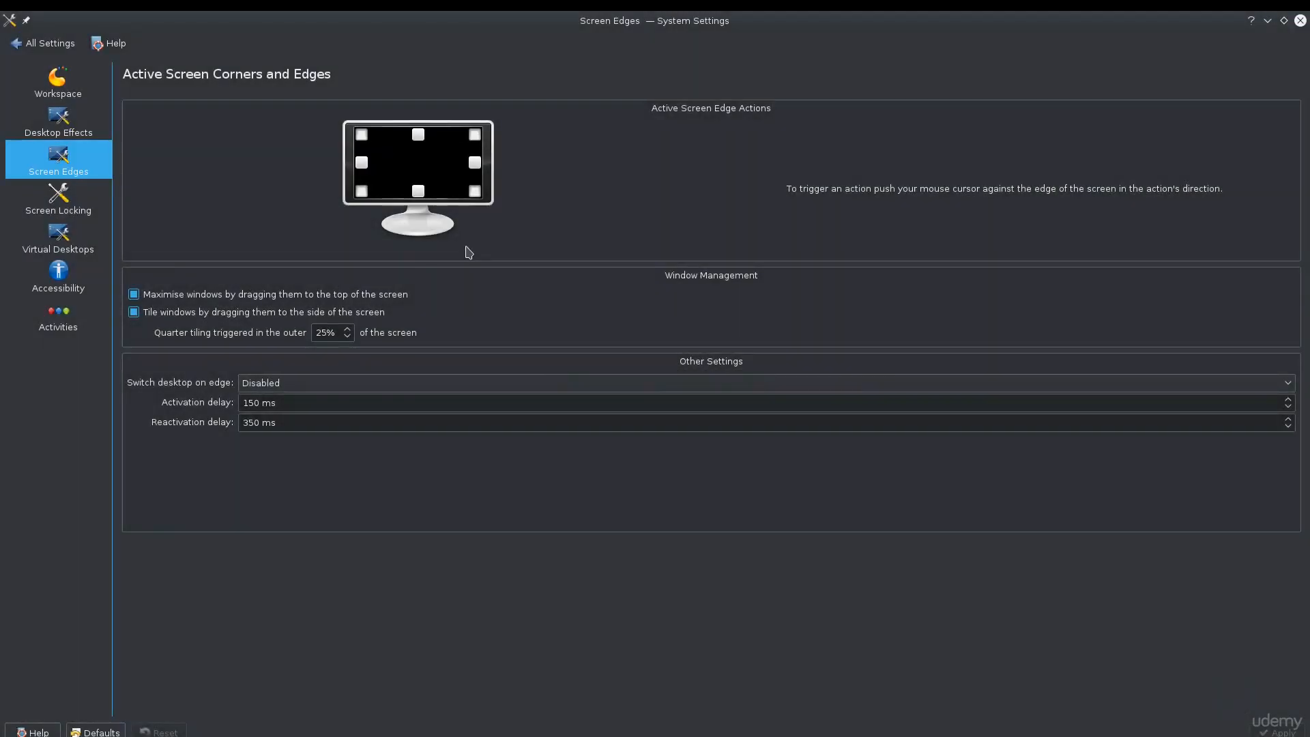
# Restore System Settings to a smaller window, demonstrate the top-left corner's window overview with it, and maximise it again
pyautogui.doubleClick(731, 24)
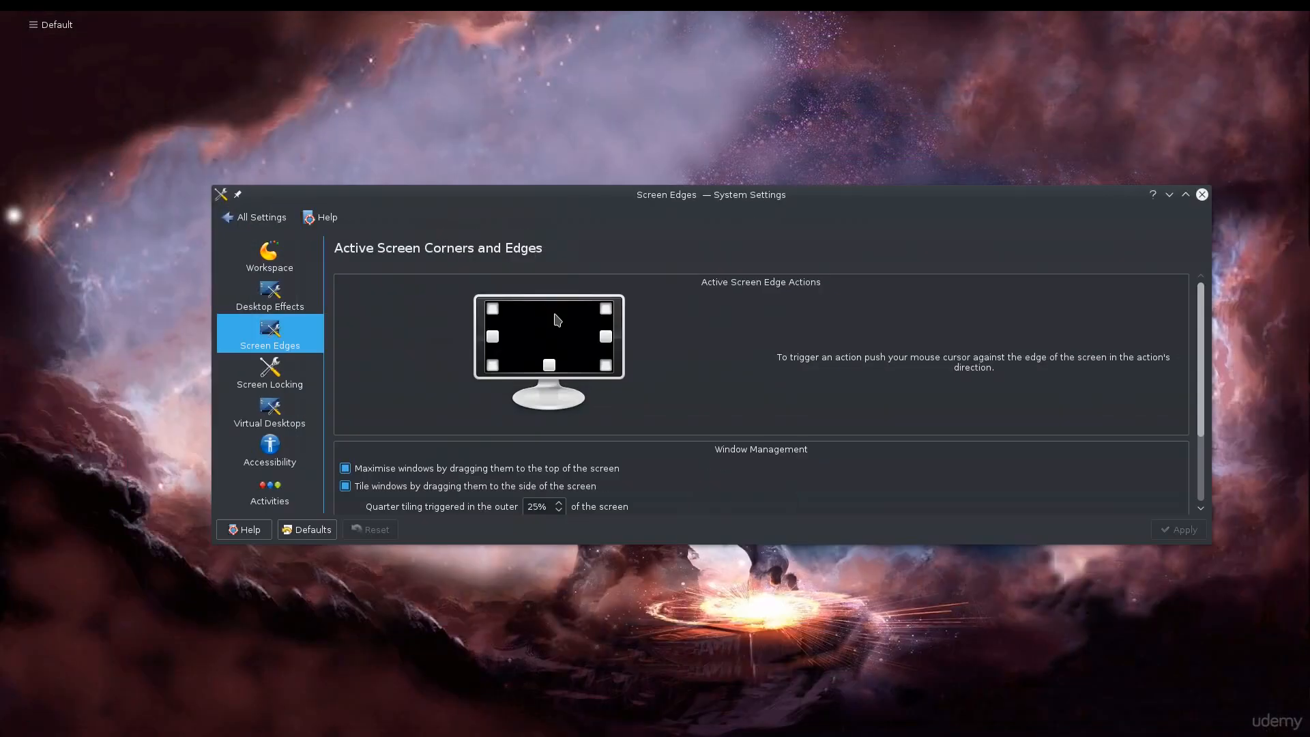
pyautogui.moveTo(1, 11)
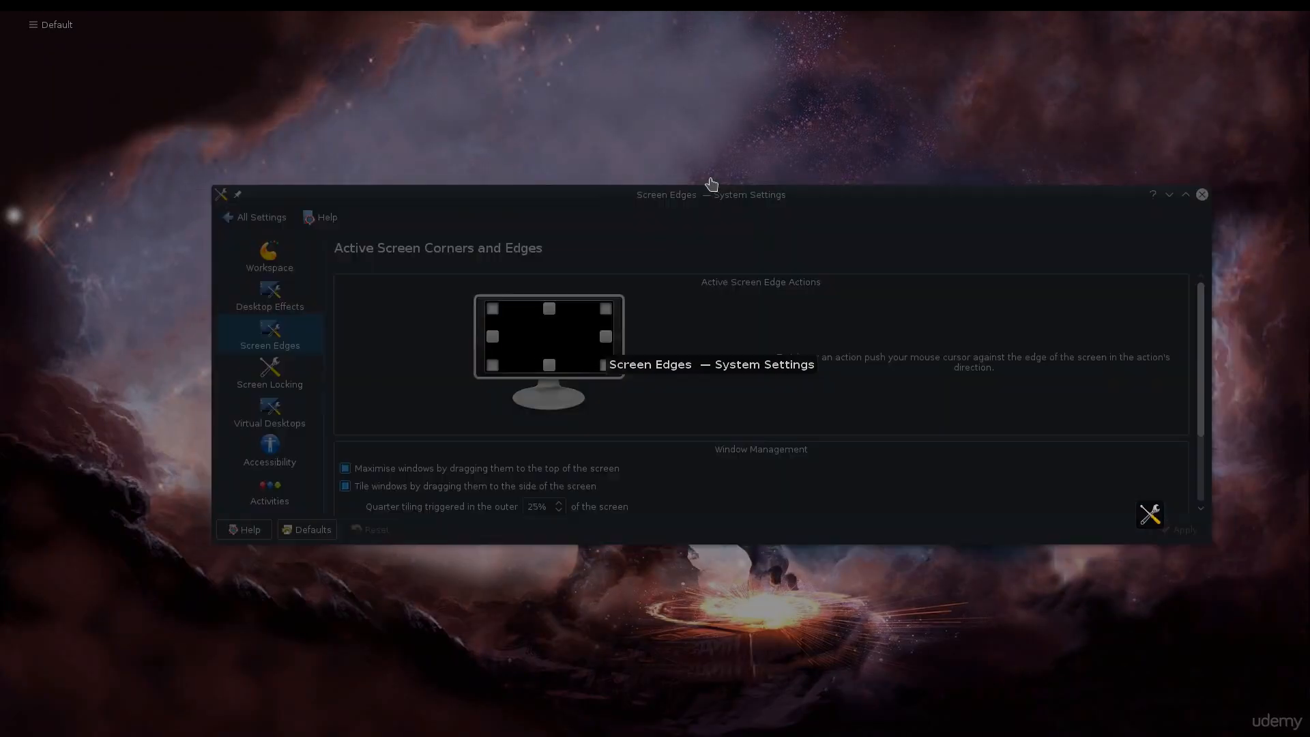
pyautogui.click(709, 194)
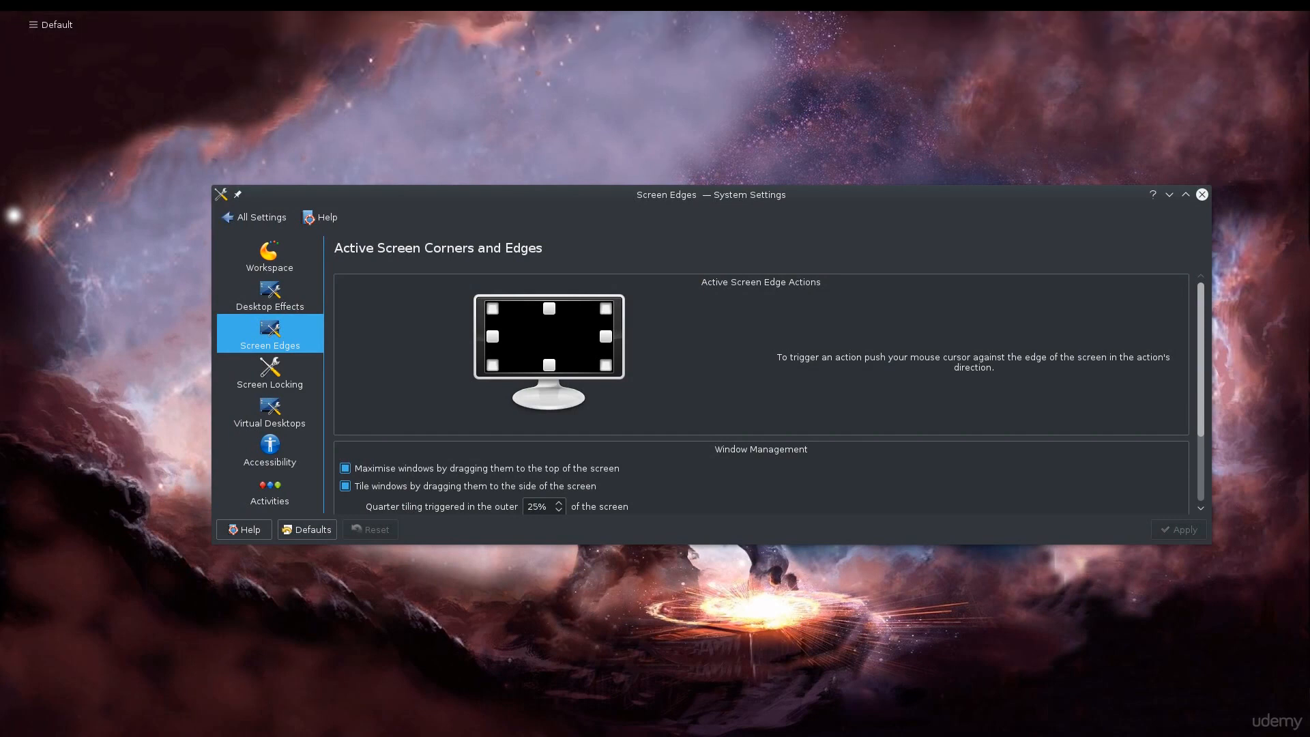
pyautogui.moveTo(1, 12)
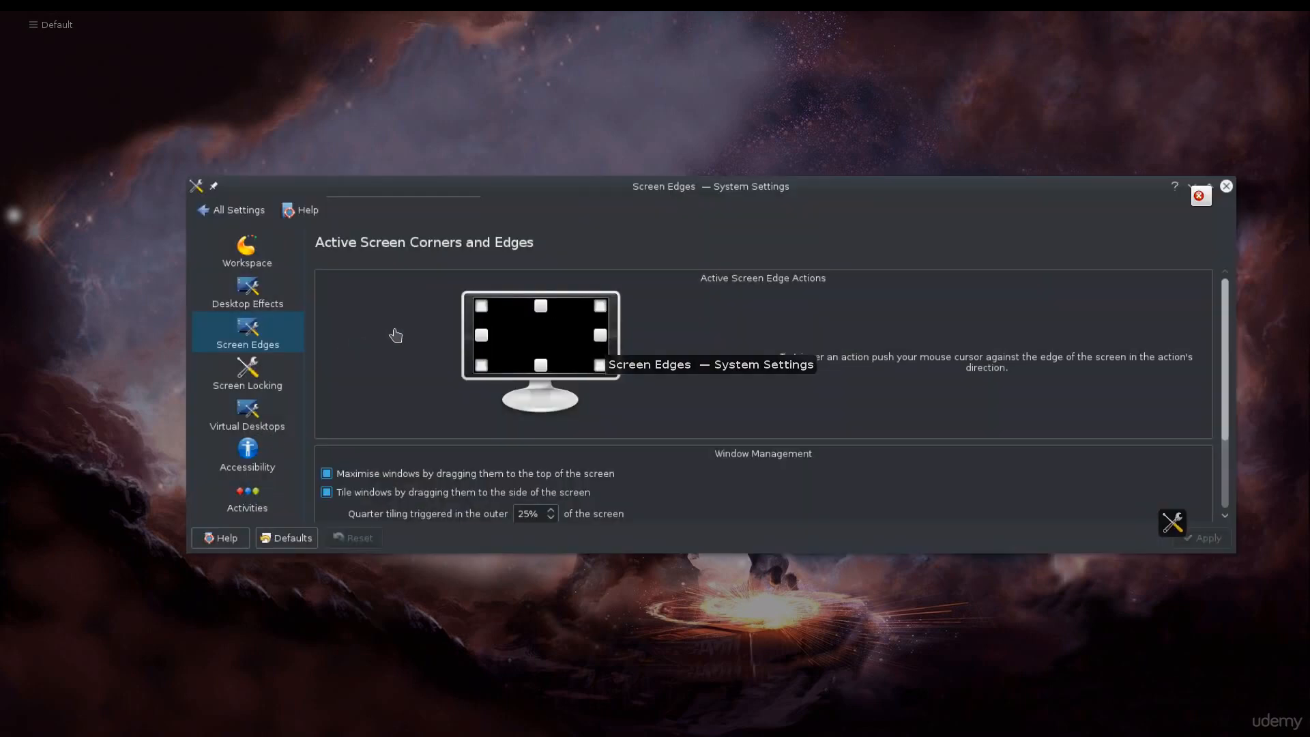
pyautogui.click(395, 336)
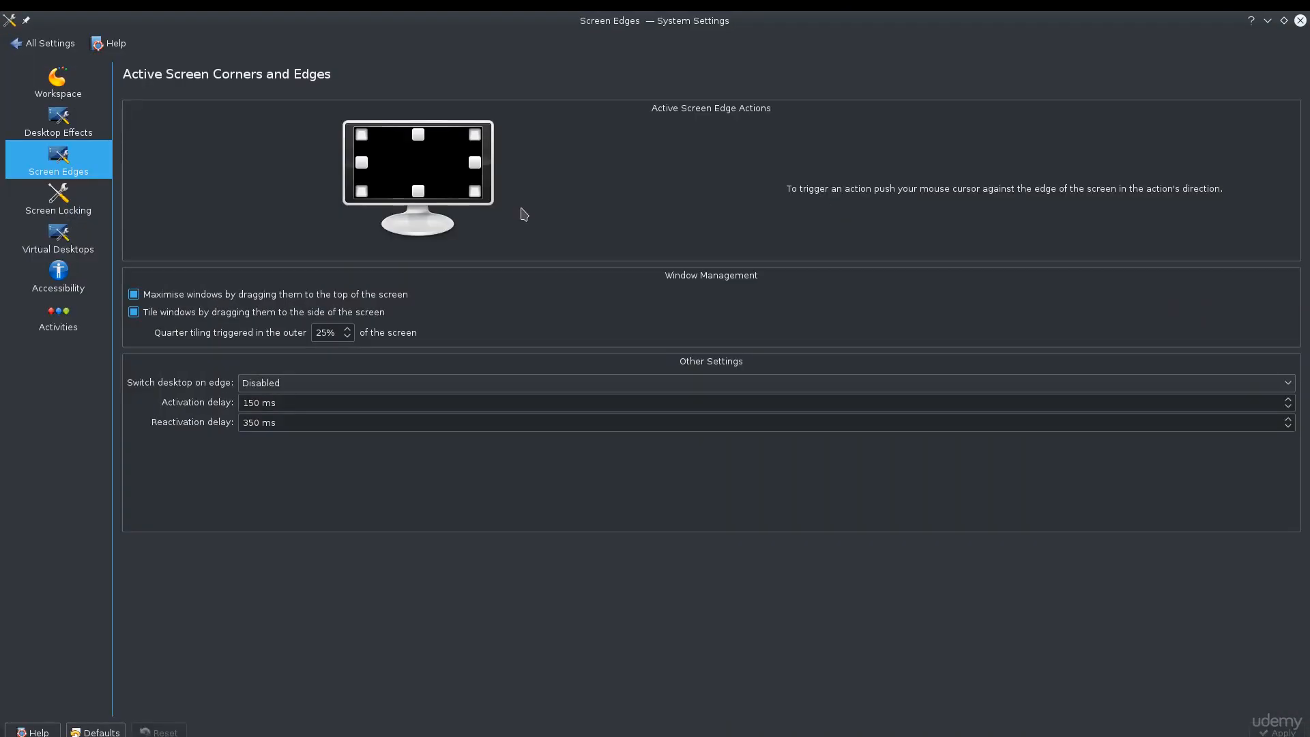
# View the actions available for the top-left screen corner, leave its assignment as is, and return to the settings overview
pyautogui.click(365, 136)
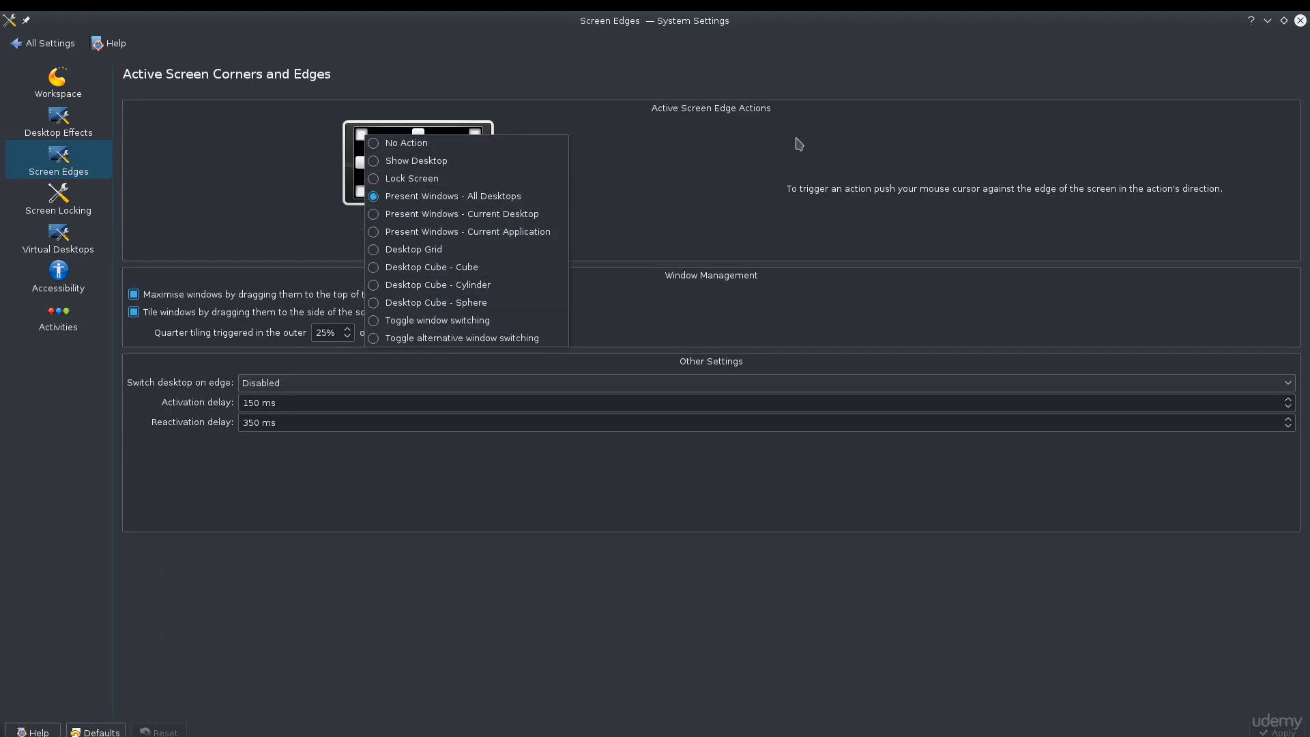
pyautogui.click(786, 164)
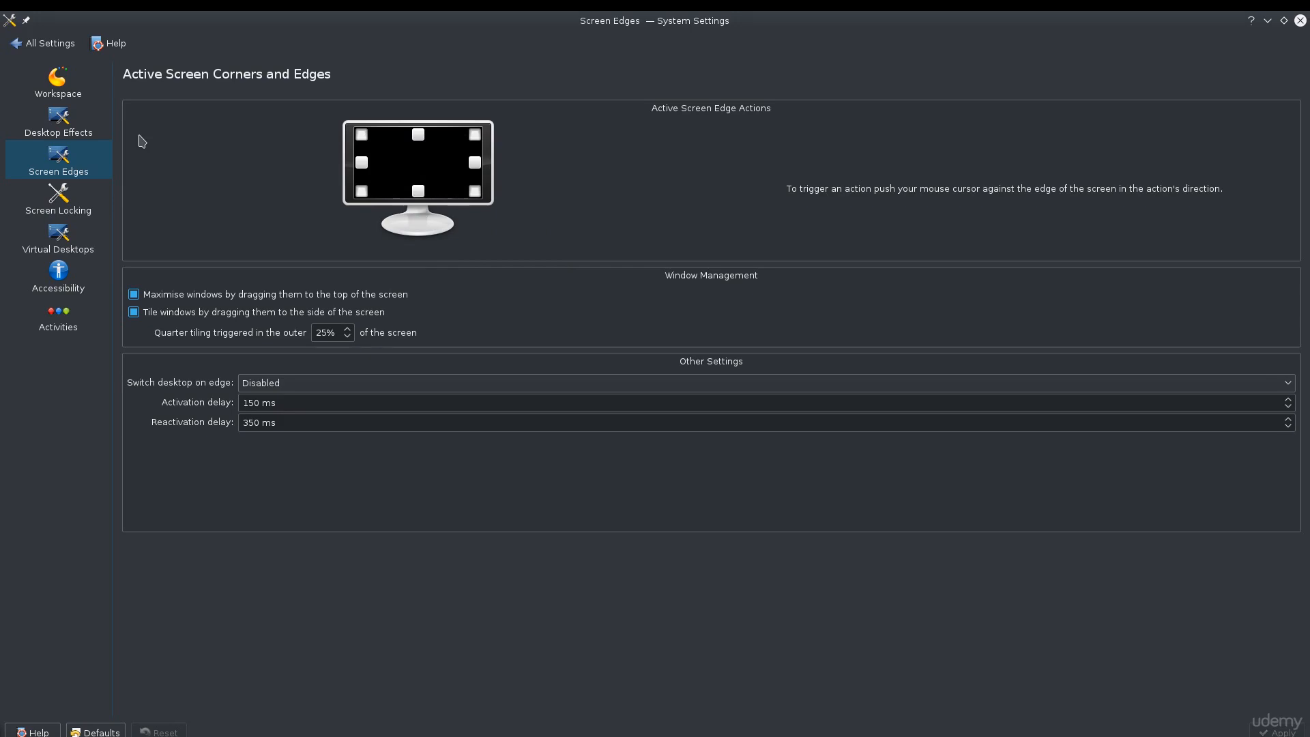
pyautogui.click(45, 43)
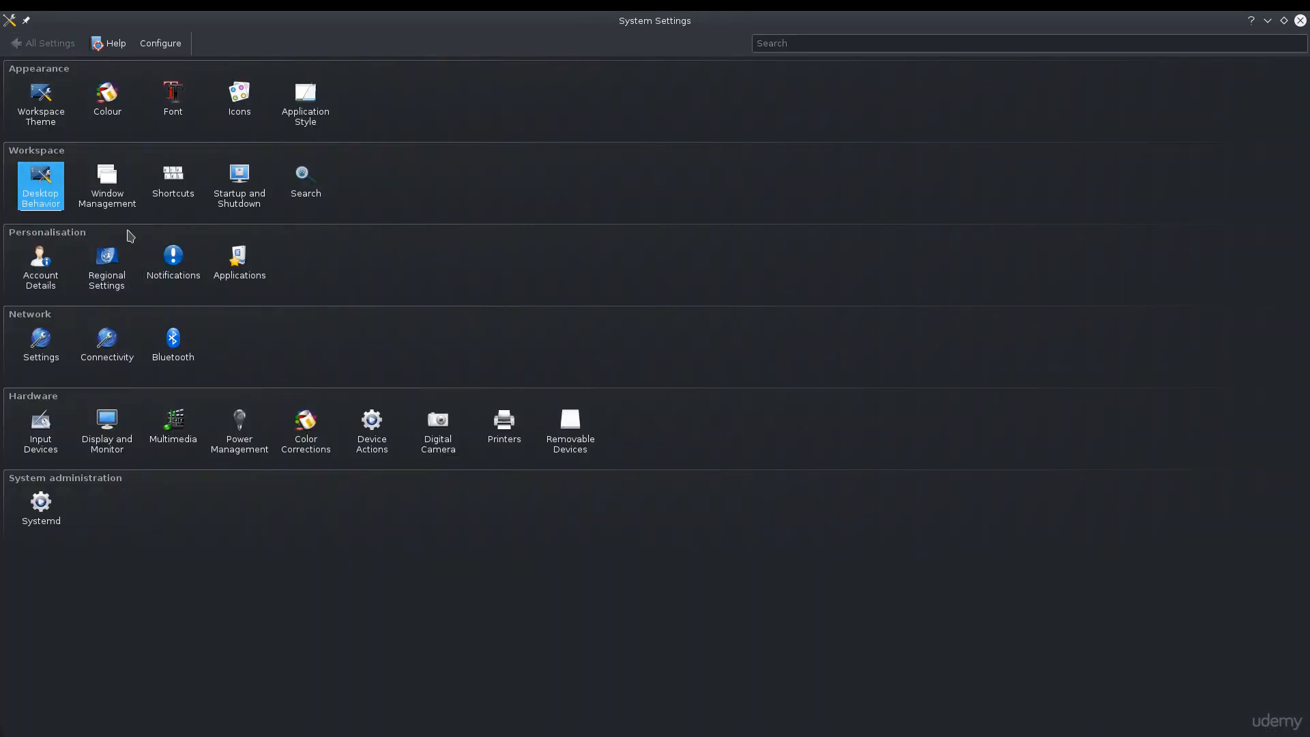
# View the KDE Wallet and User Manager pages of Account Details and the Default Applications page, ending at the settings overview
pyautogui.click(26, 292)
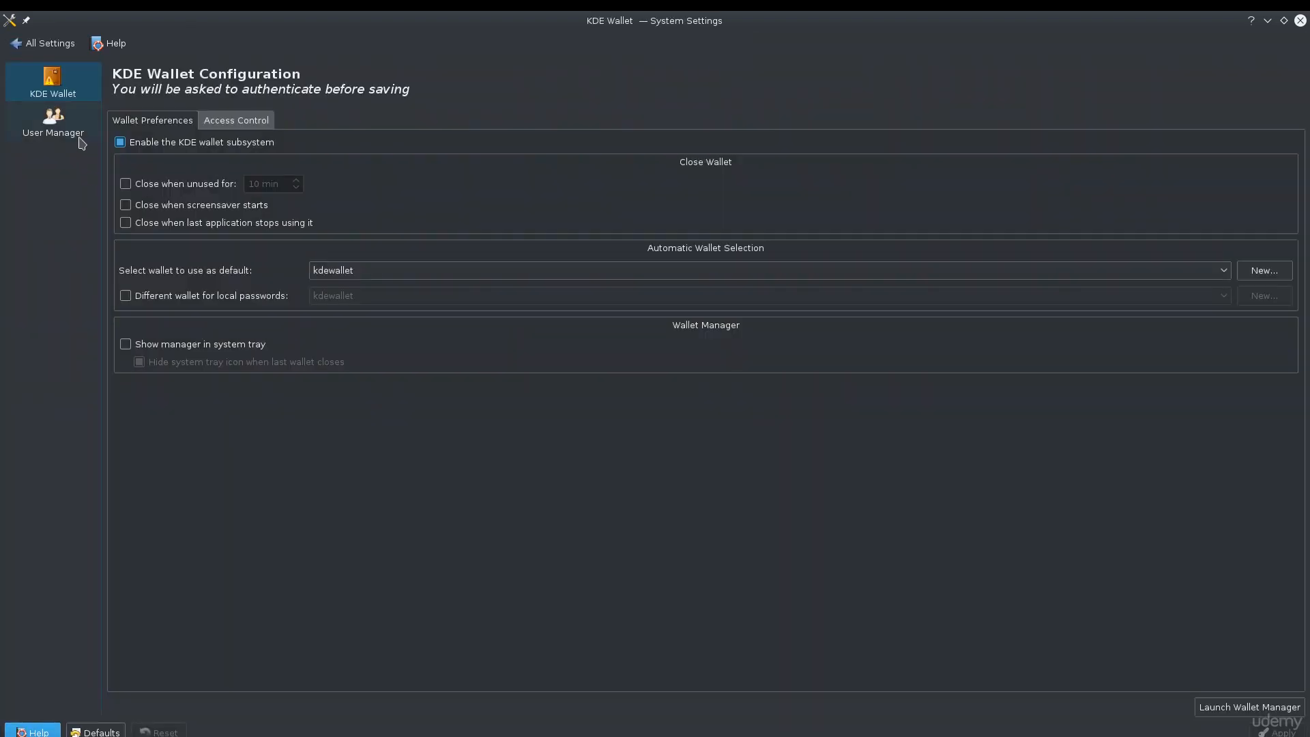
pyautogui.click(65, 126)
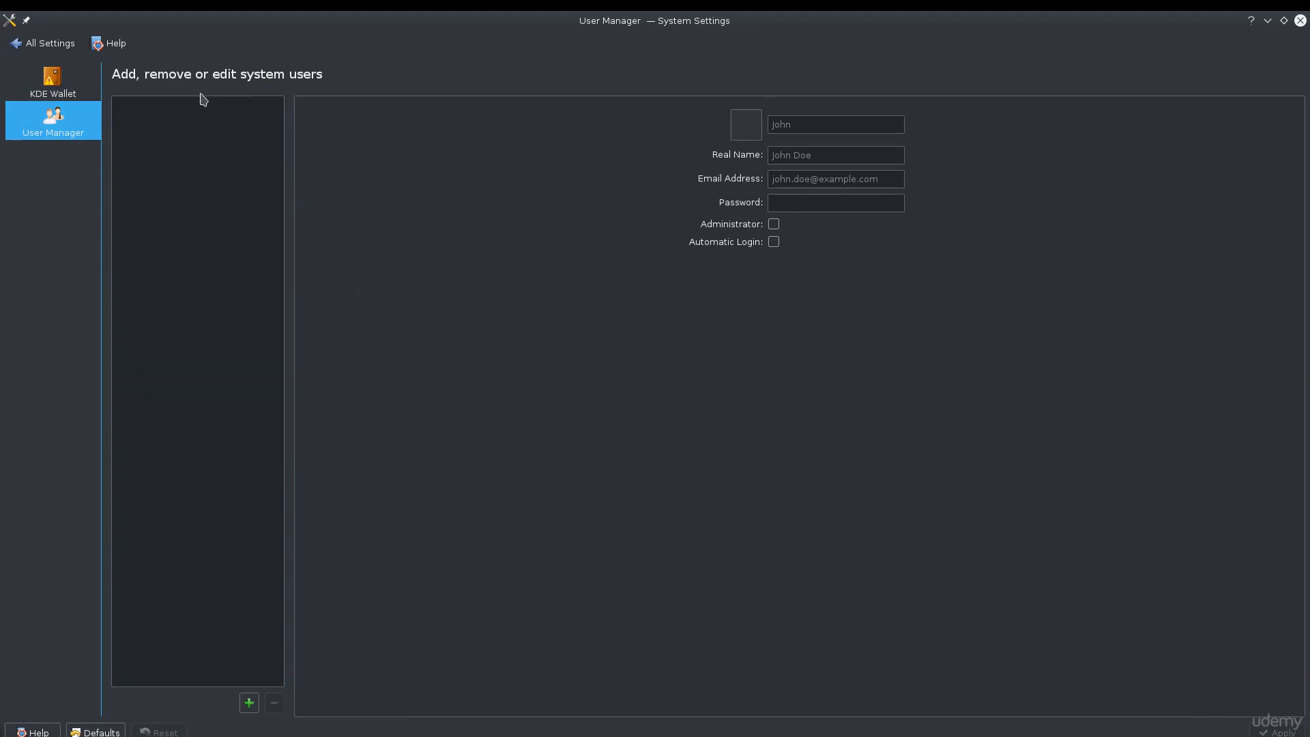
pyautogui.click(10, 43)
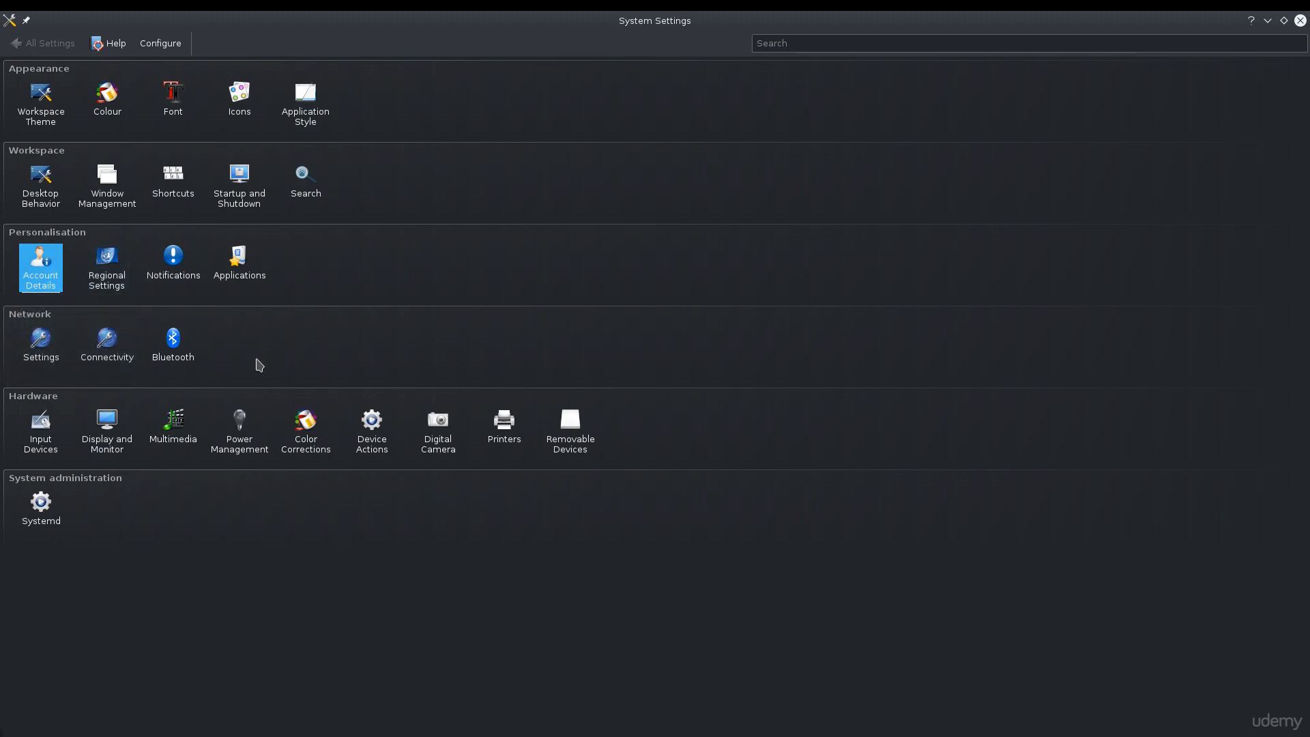
pyautogui.click(249, 272)
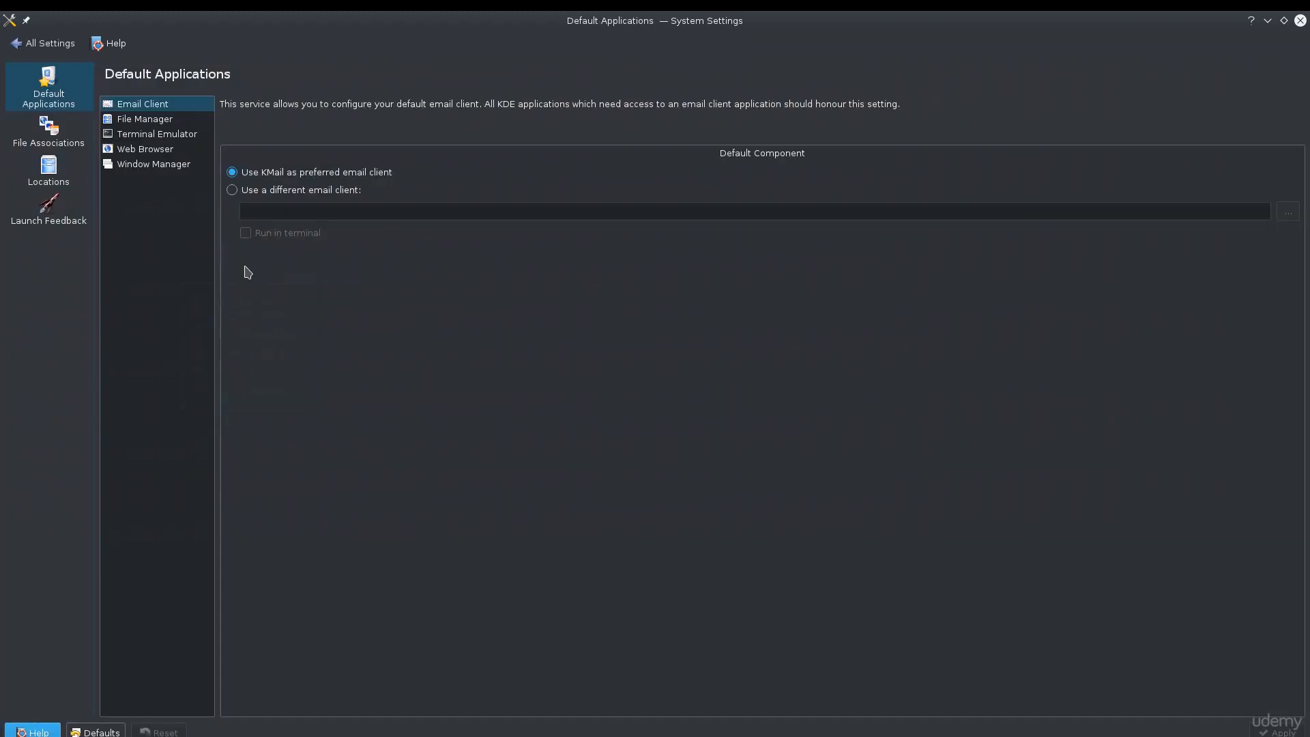
pyautogui.click(41, 44)
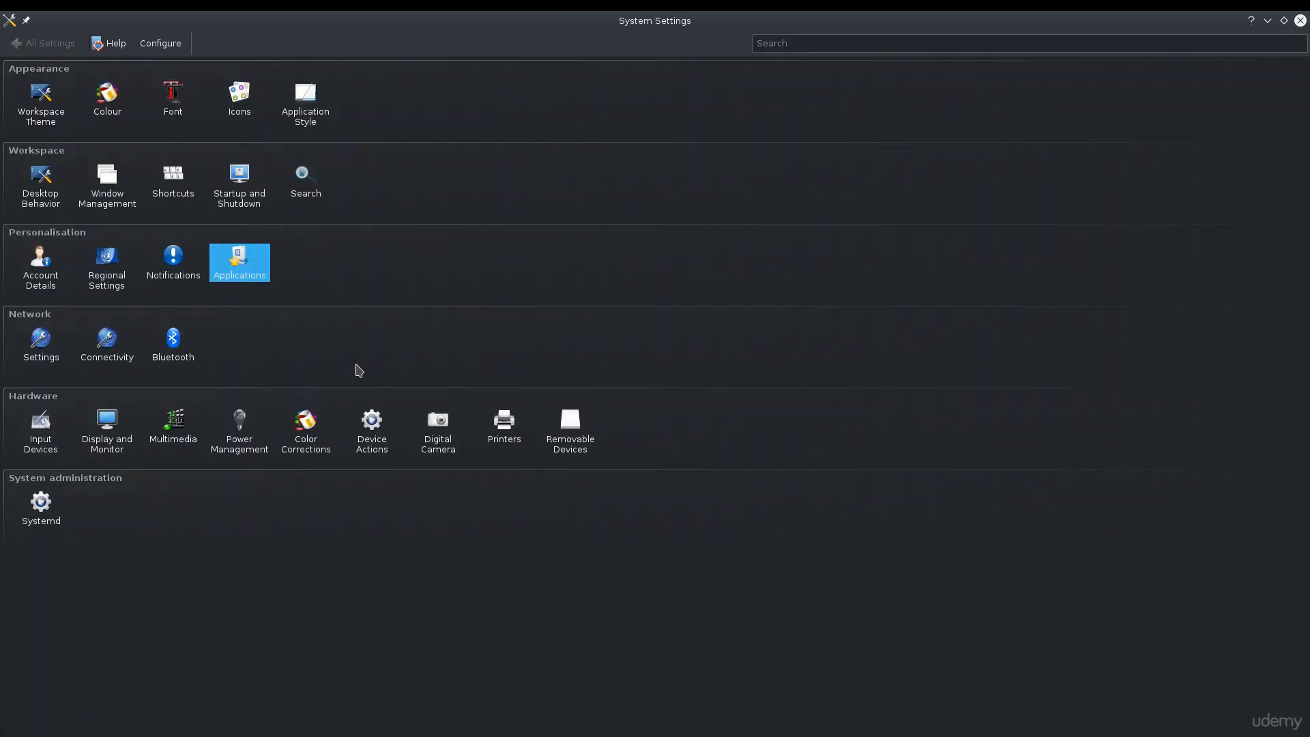
# Open Input Devices and view the keyboard hardware settings and the mouse controls
pyautogui.click(48, 452)
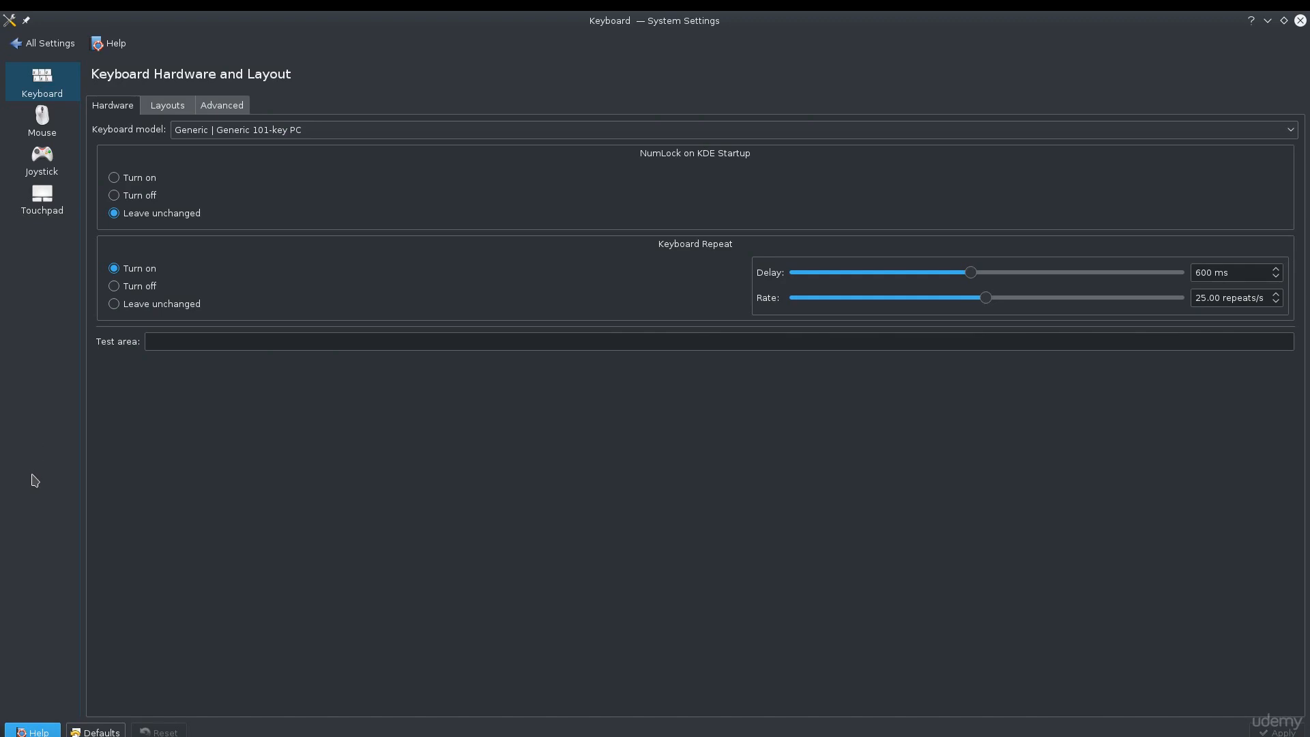
pyautogui.click(50, 142)
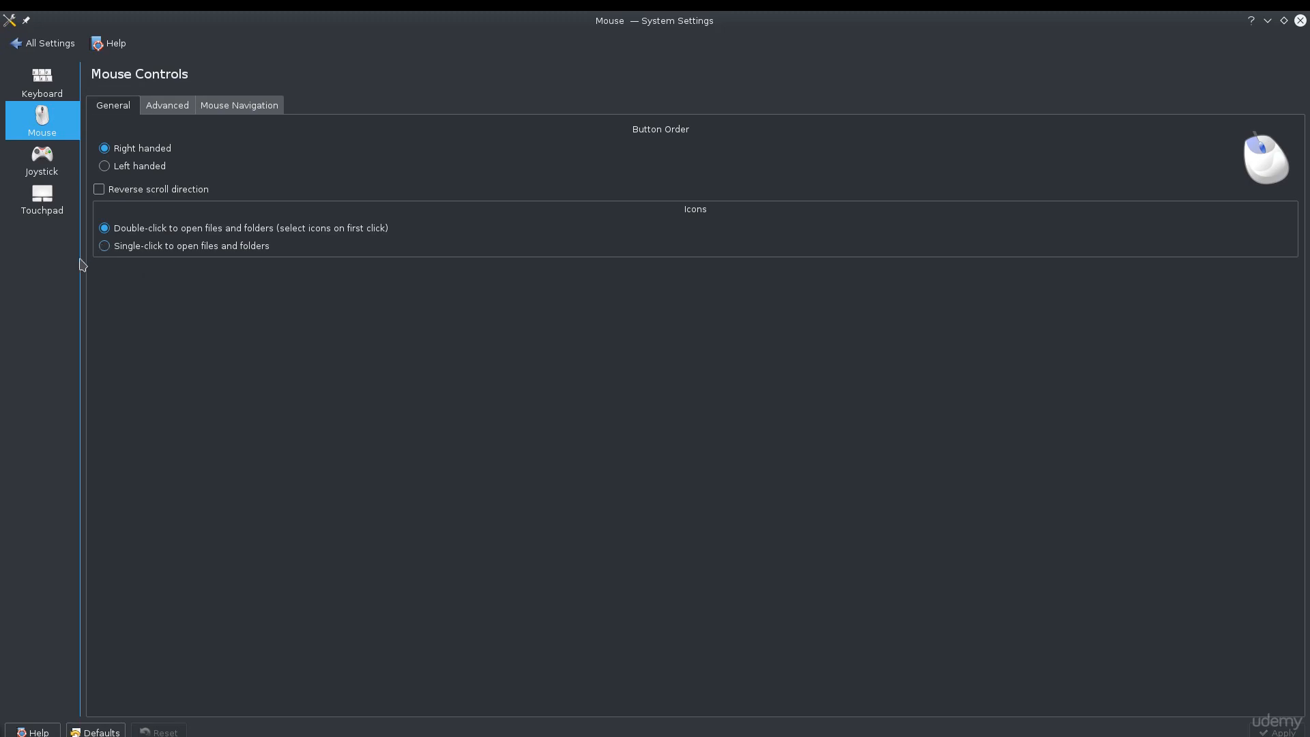
# View the Touchpad settings and the Keyboard hardware page of Input Devices, and return to the settings overview
pyautogui.click(30, 197)
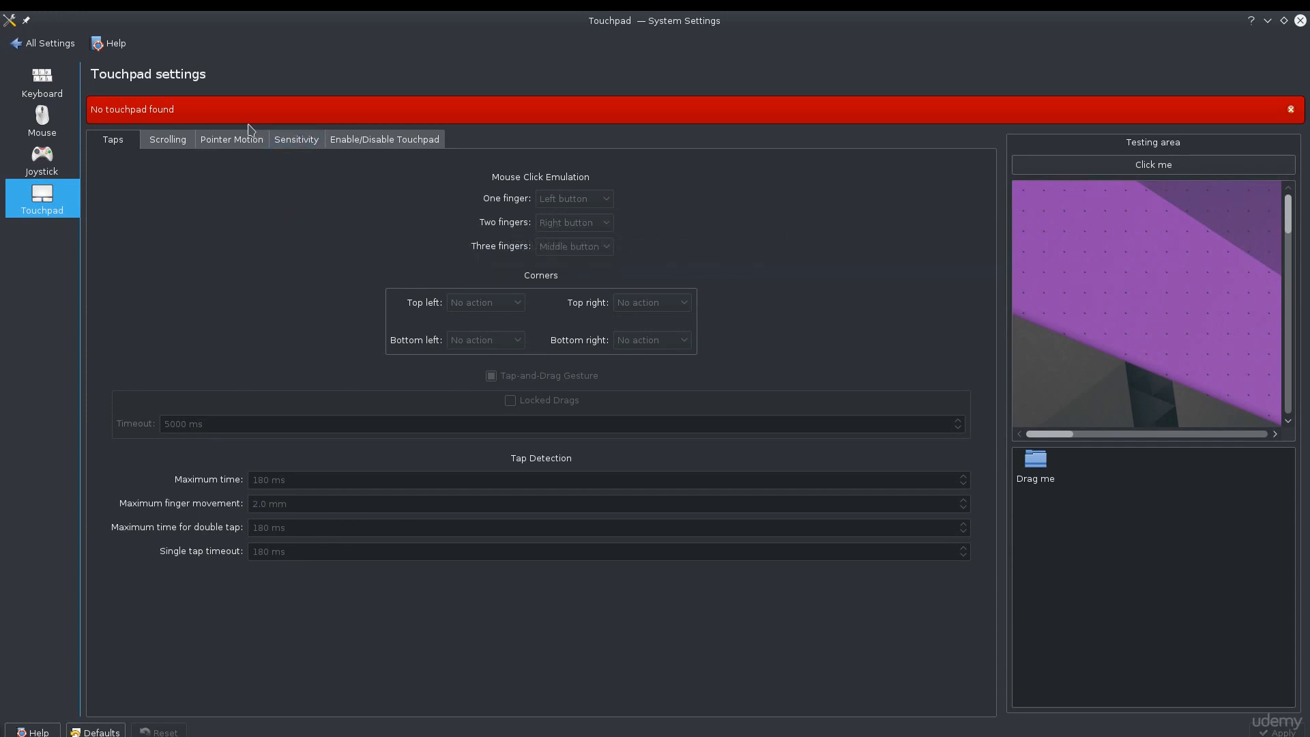
pyautogui.click(42, 96)
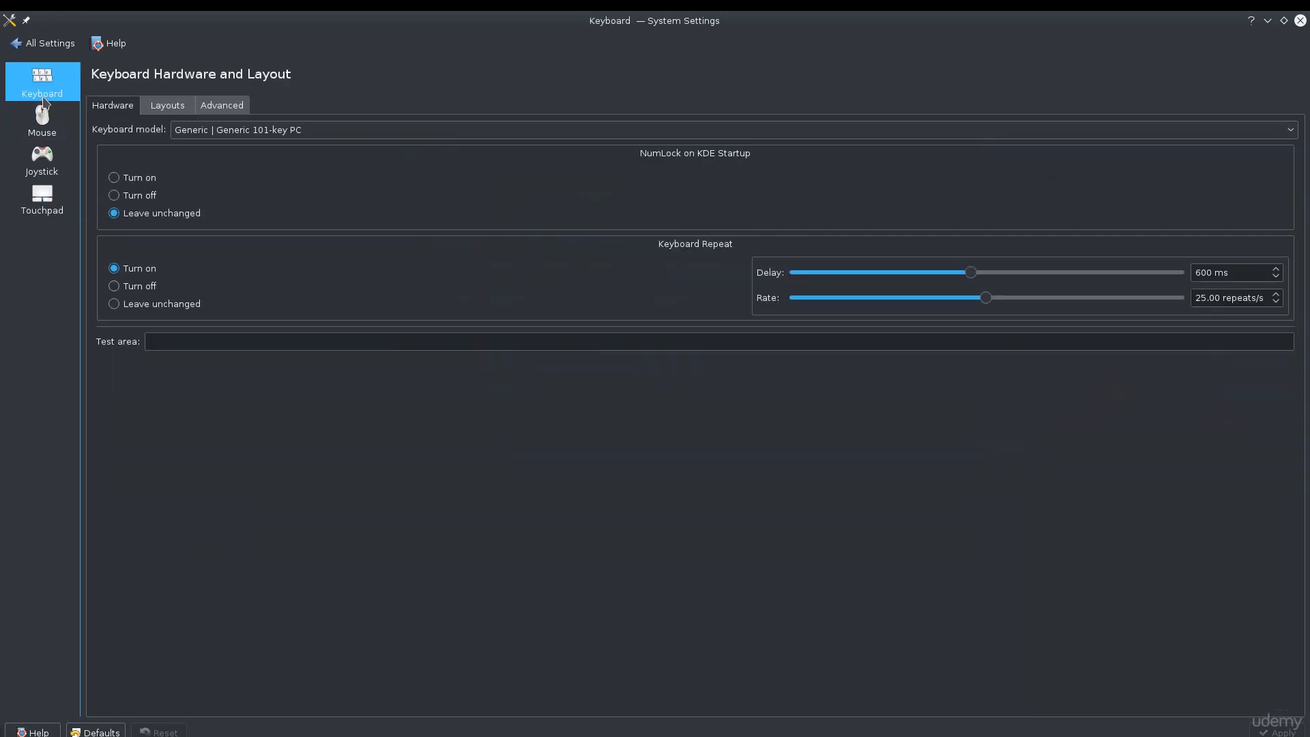
pyautogui.click(41, 44)
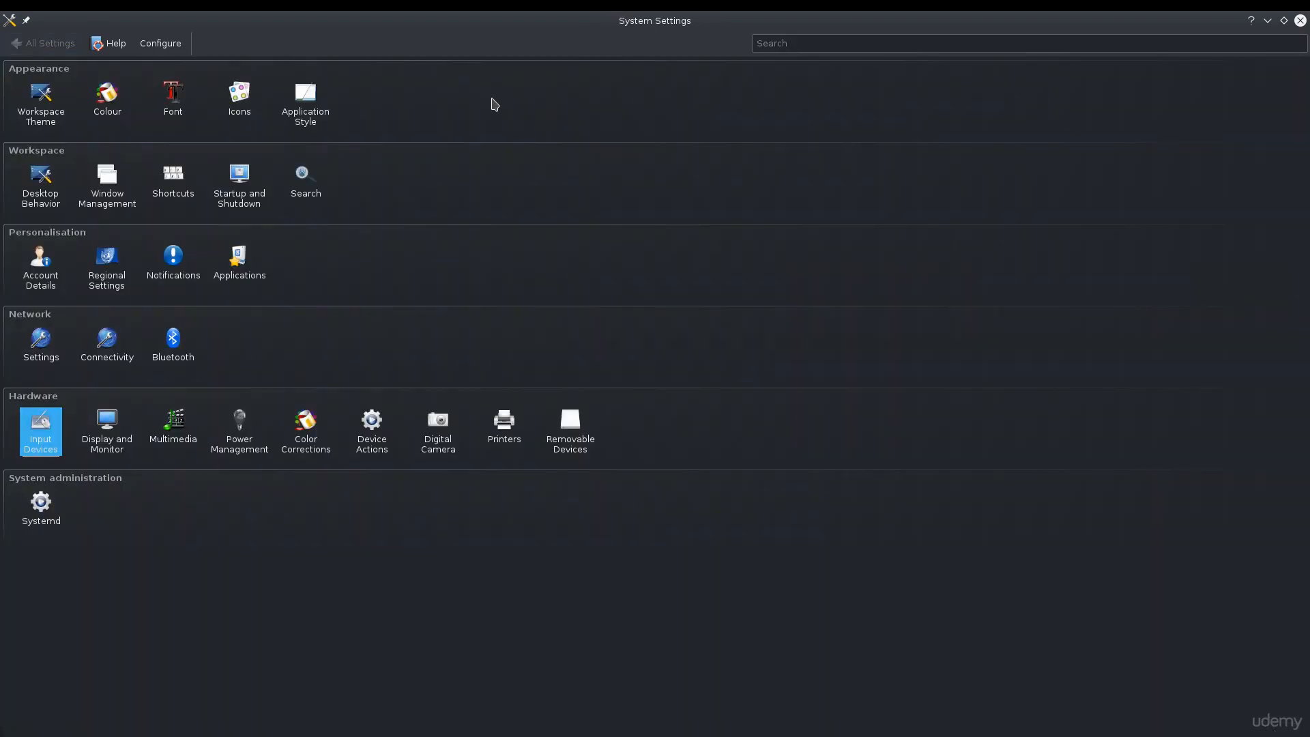
# View the Window Behaviour focus settings under Window Management, and close System Settings
pyautogui.click(92, 181)
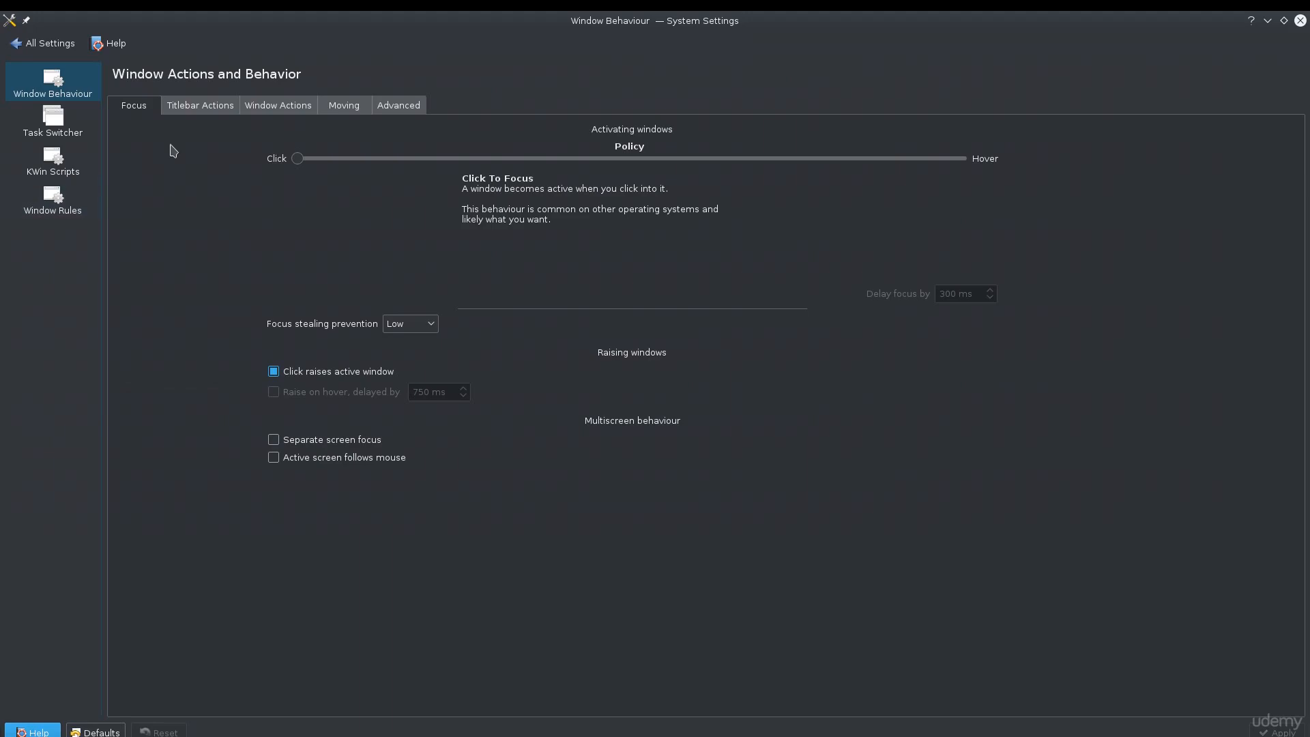
pyautogui.doubleClick(636, 20)
pyautogui.click(256, 217)
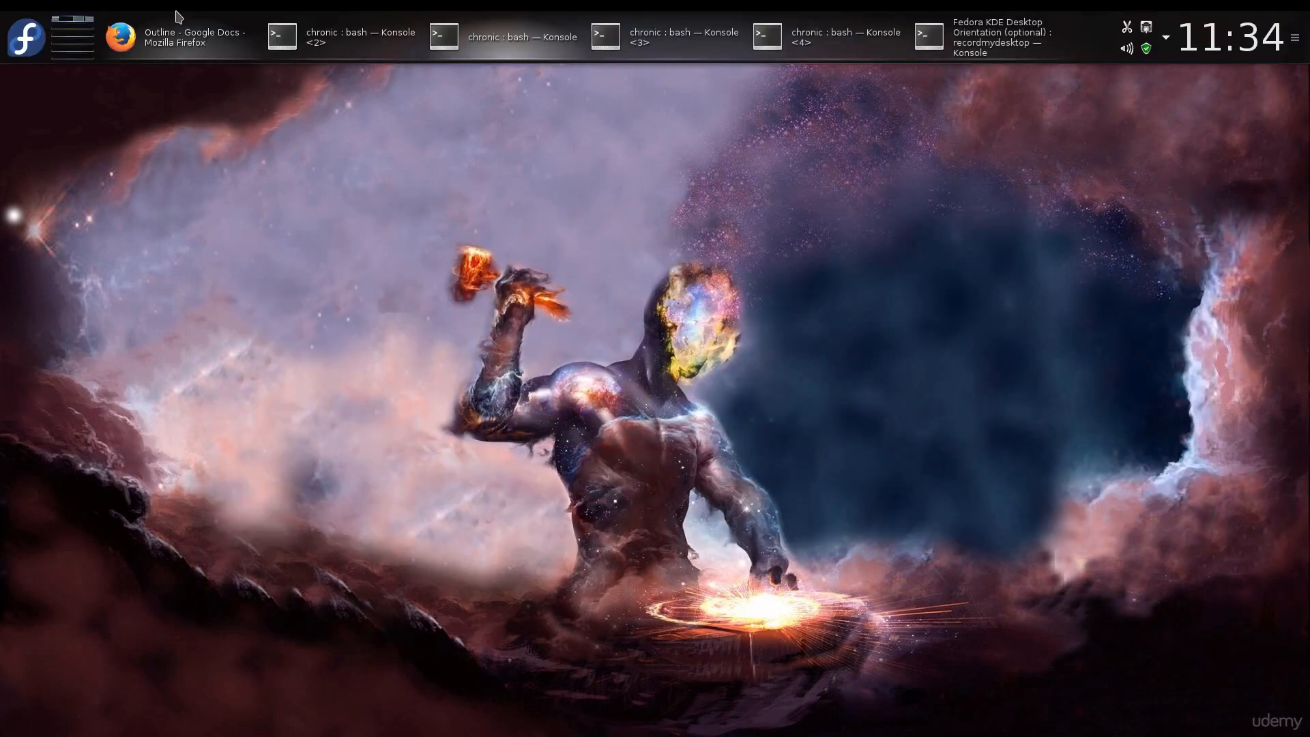
# Open the Dolphin file manager from the application launcher and enlarge its window until all Home items fit
pyautogui.click(26, 37)
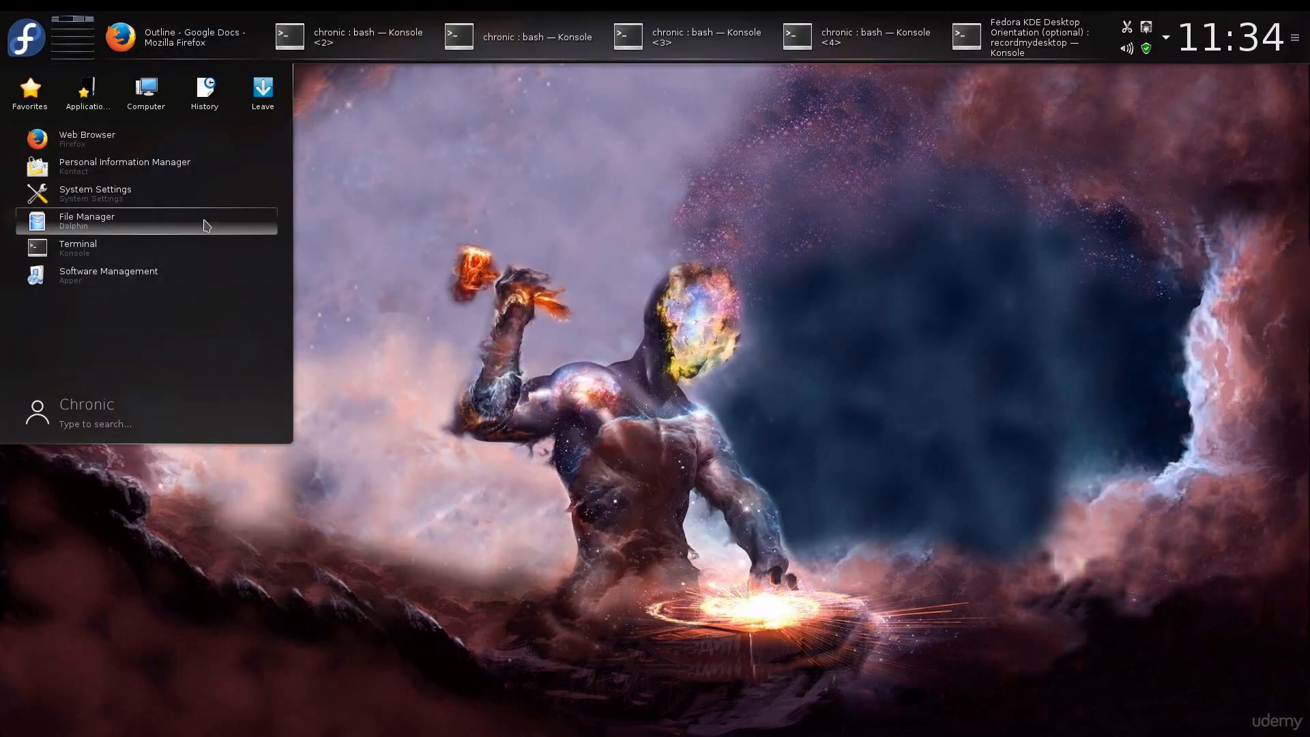
pyautogui.click(34, 41)
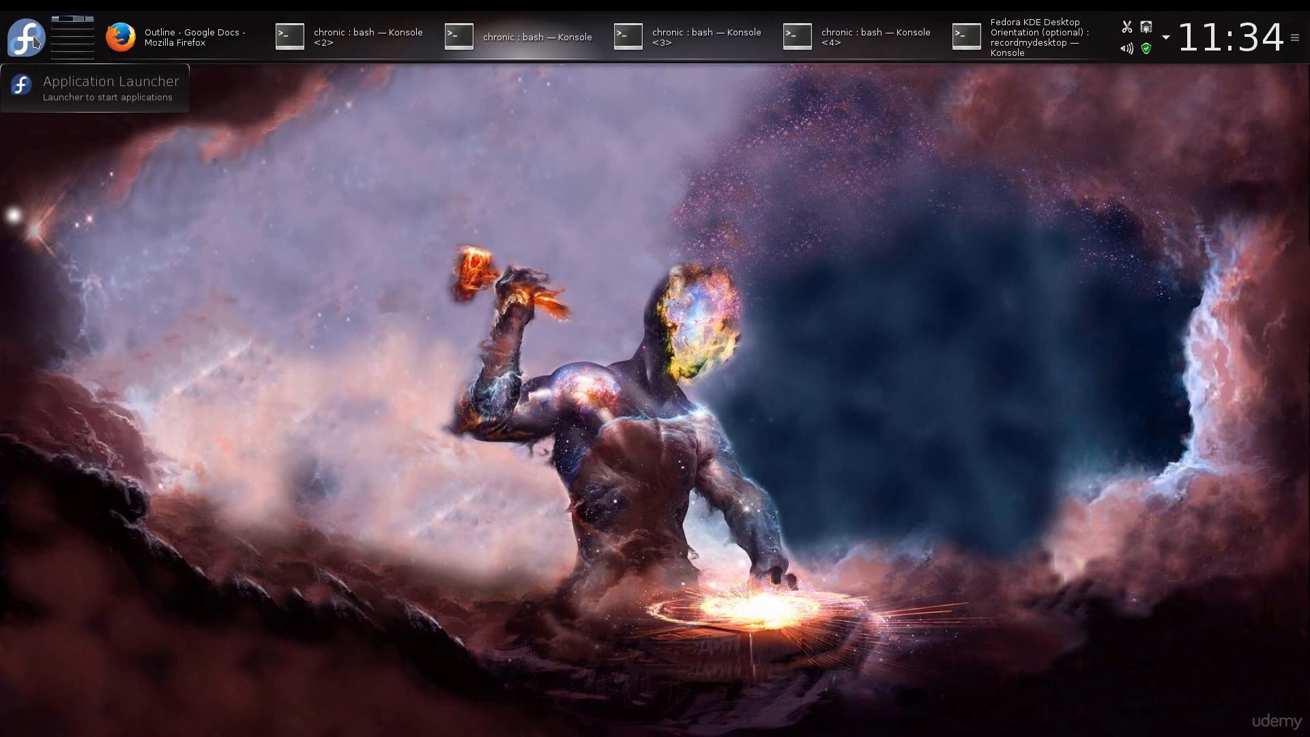
pyautogui.click(34, 41)
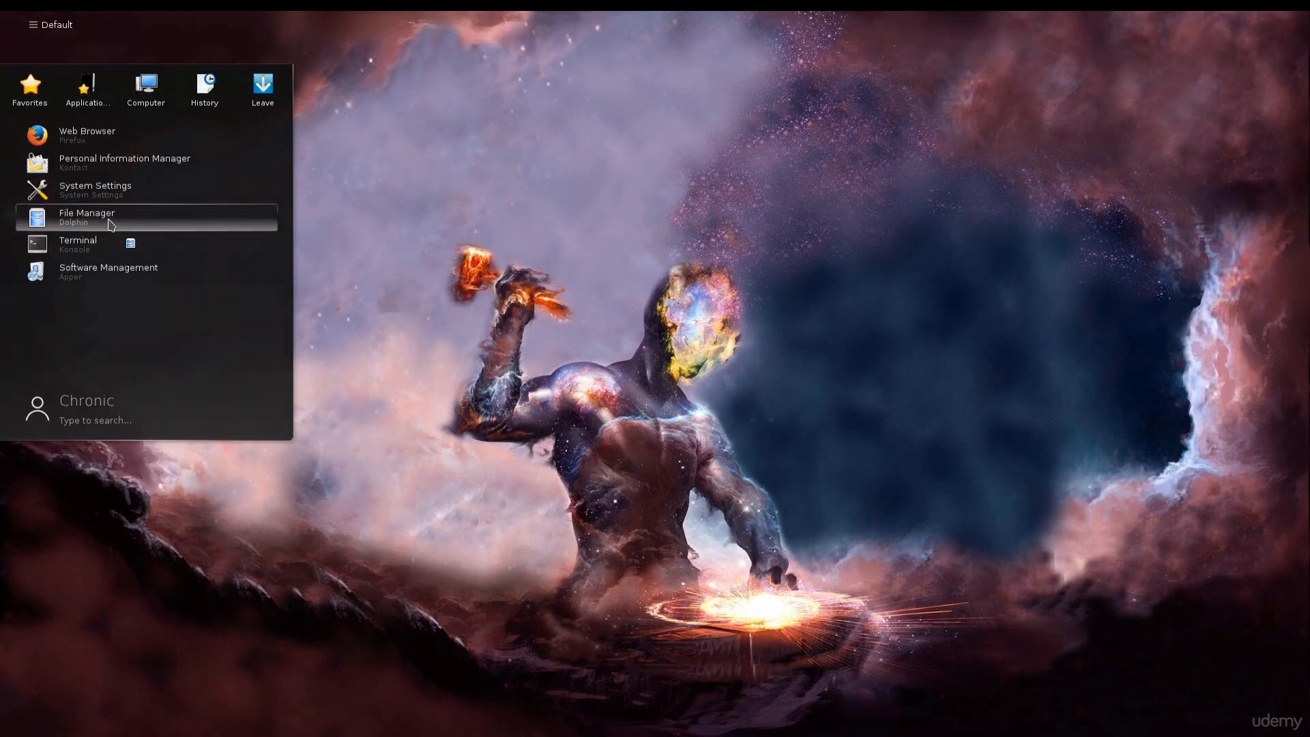
pyautogui.click(110, 225)
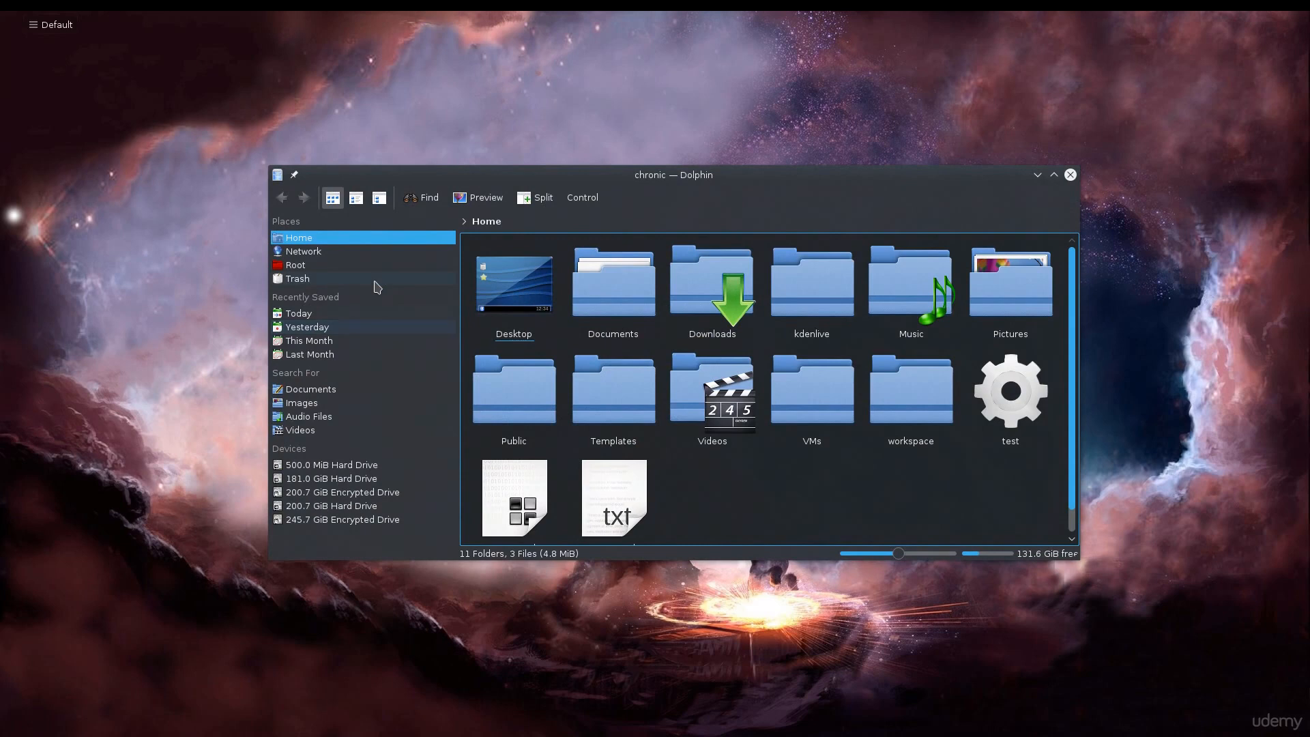
pyautogui.moveTo(1079, 559); pyautogui.dragTo(1158, 692)
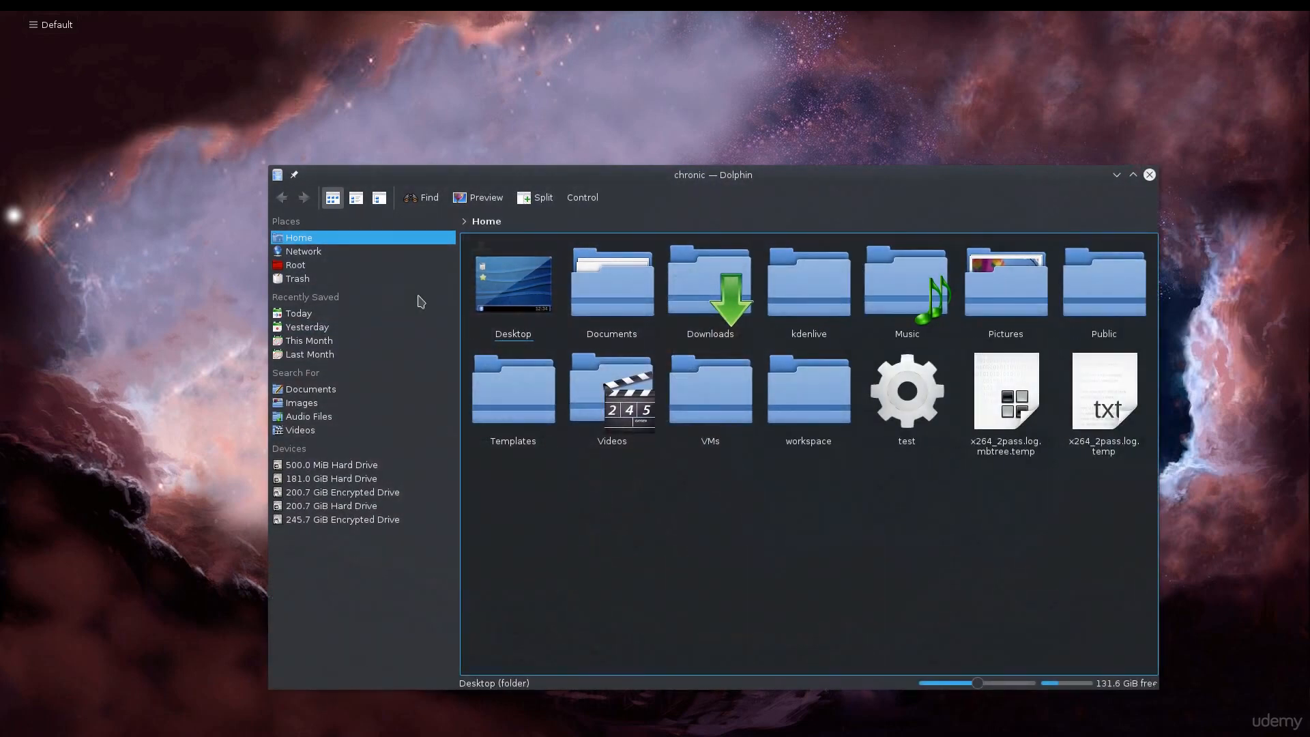
# Browse the Home, Network and Root places in the file manager, ending in the Home folder
pyautogui.click(296, 237)
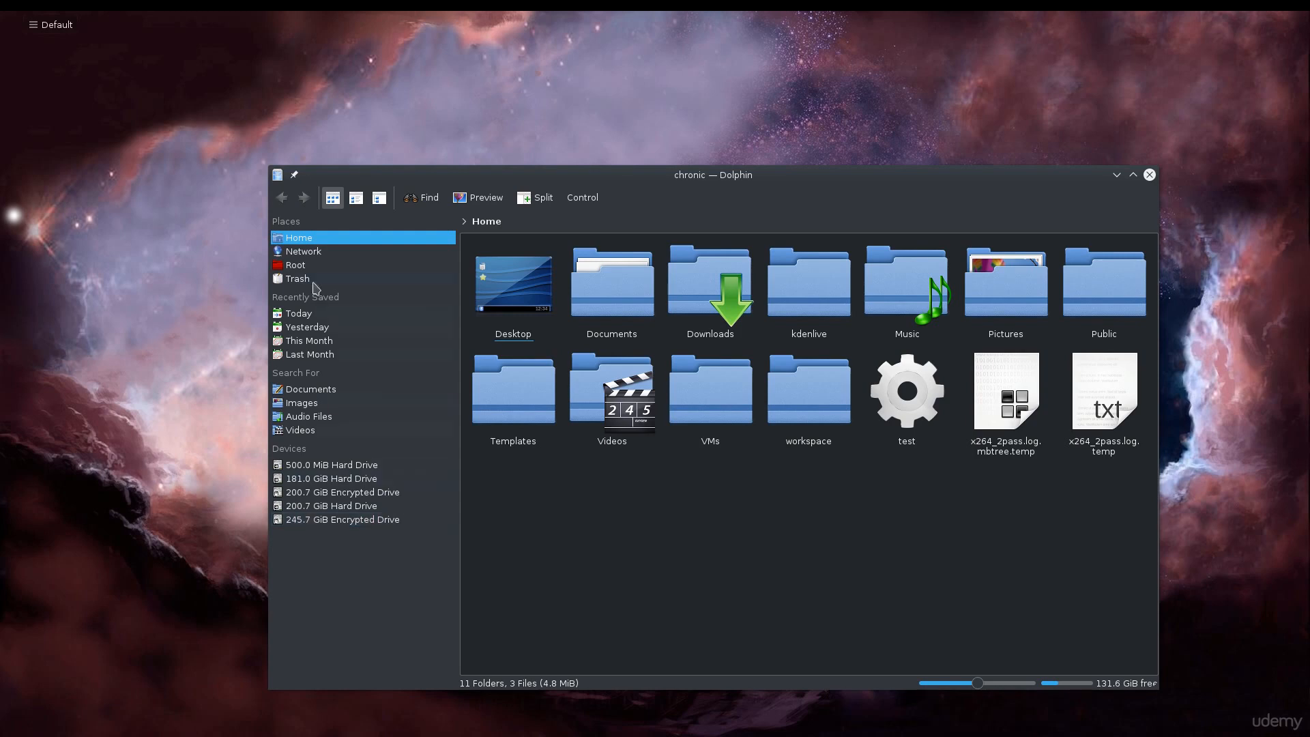
pyautogui.click(299, 219)
pyautogui.click(308, 238)
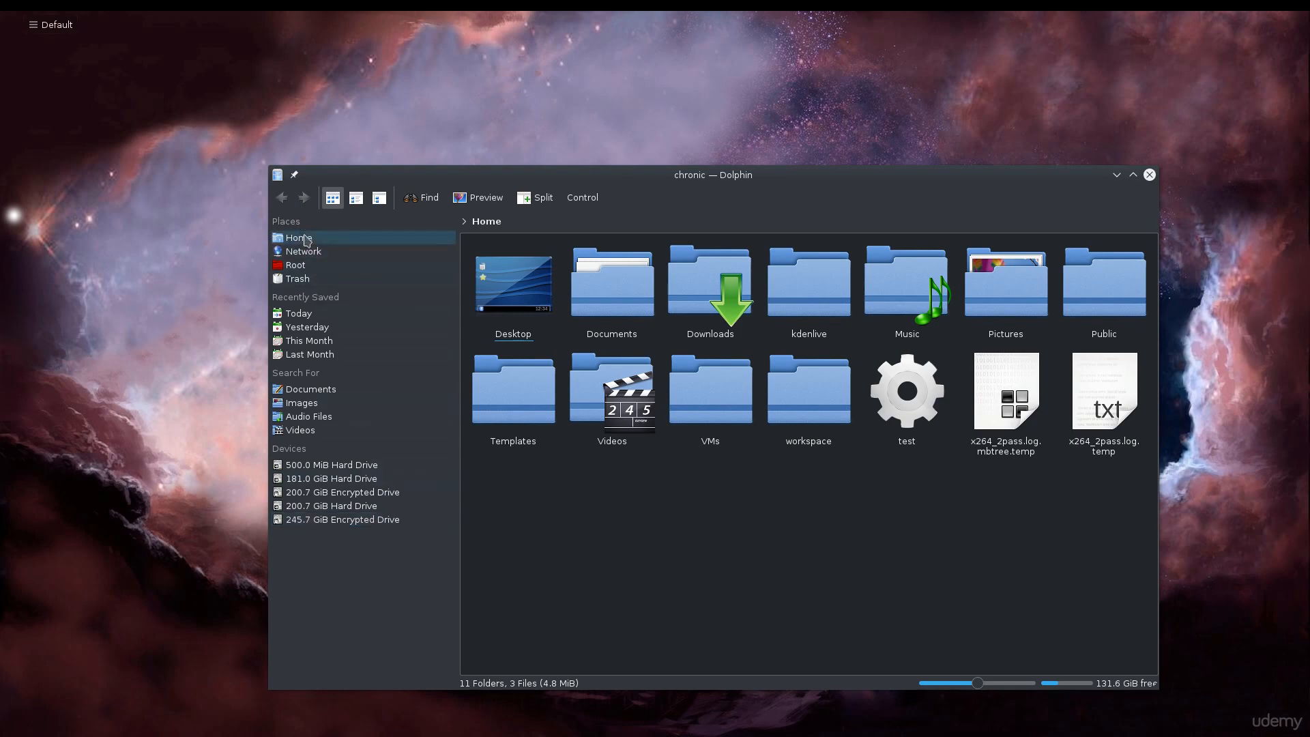
pyautogui.click(314, 250)
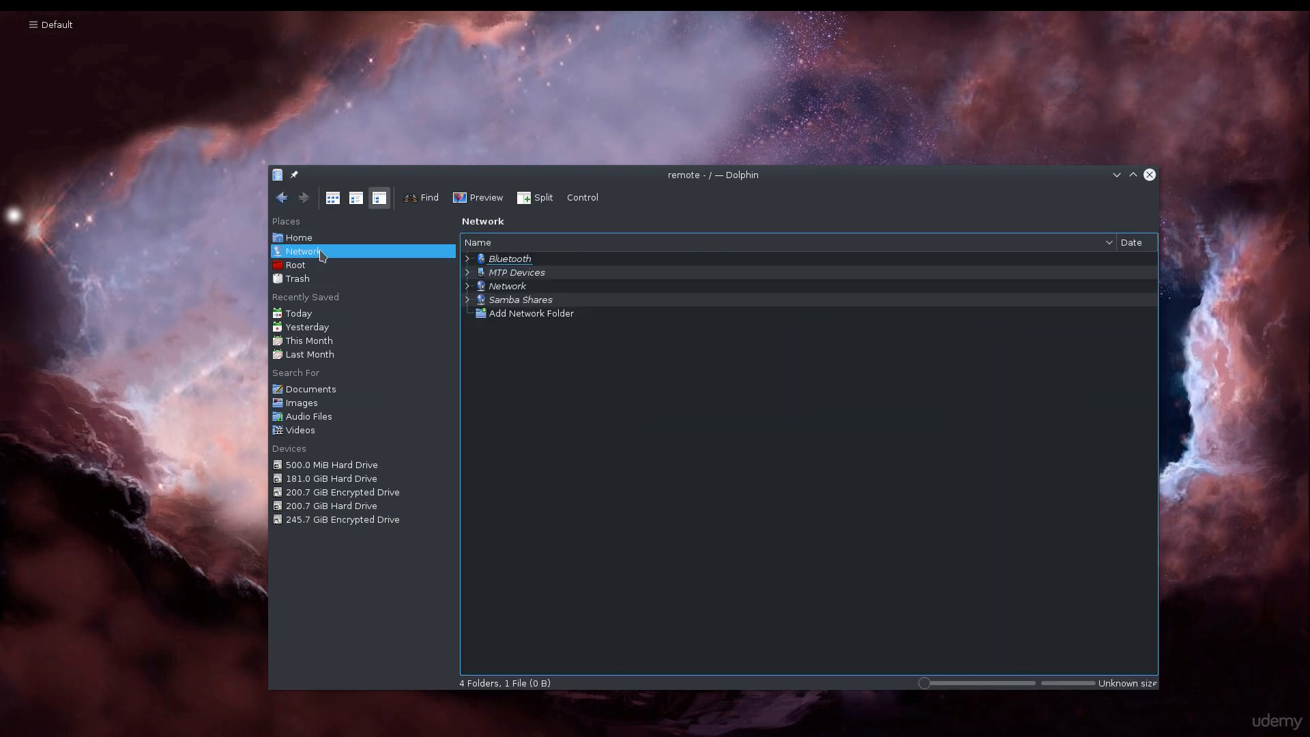
pyautogui.click(314, 267)
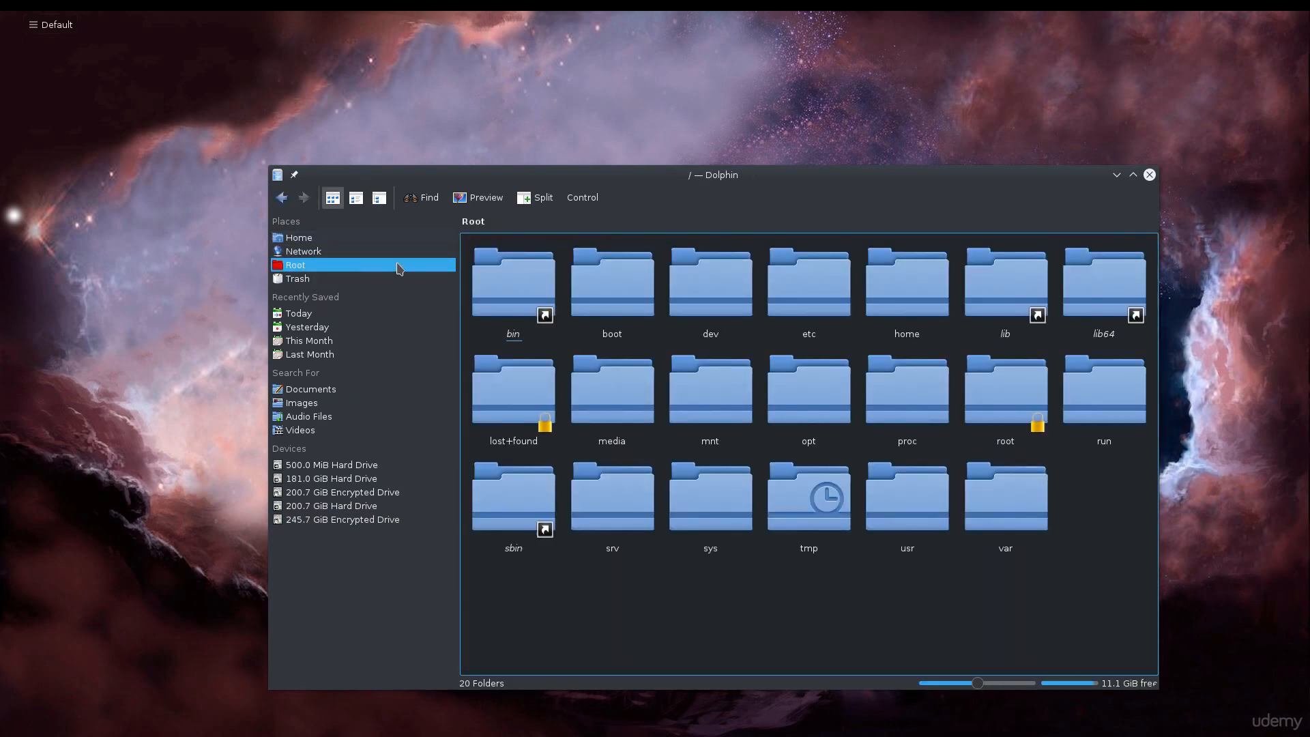
pyautogui.click(312, 240)
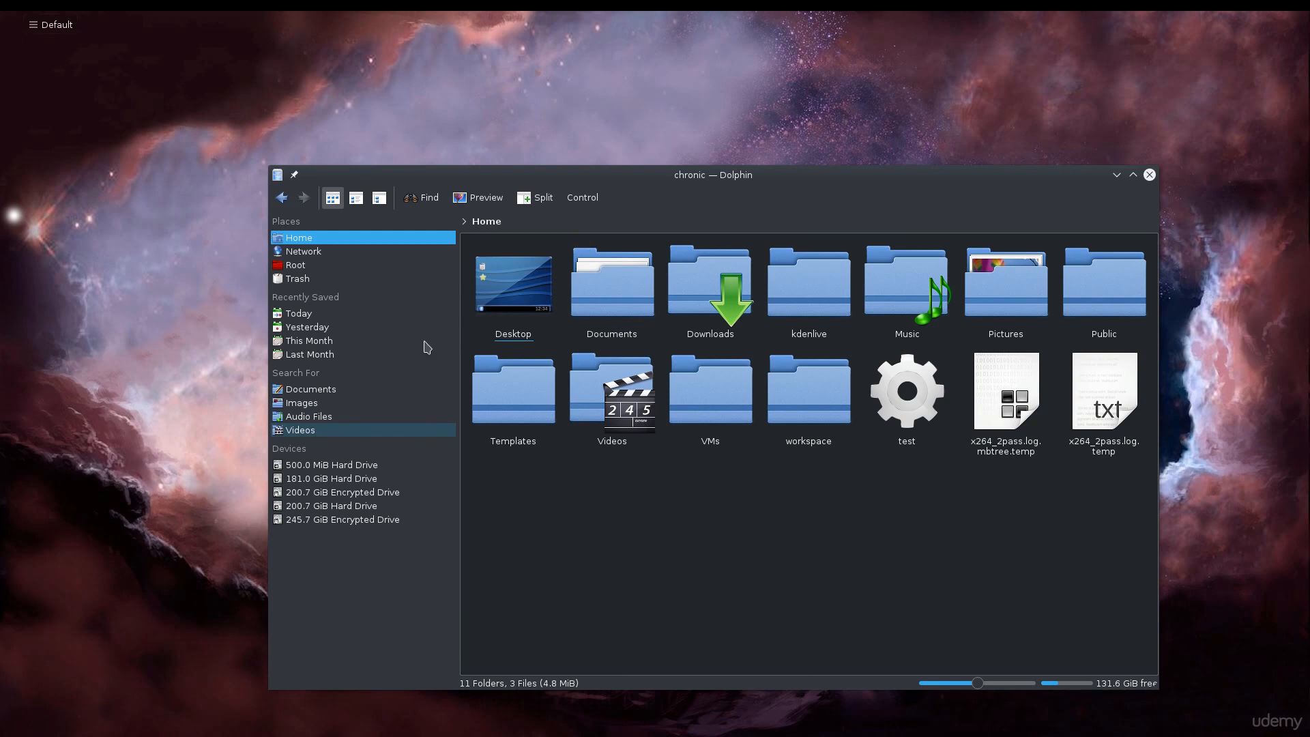
pyautogui.click(303, 266)
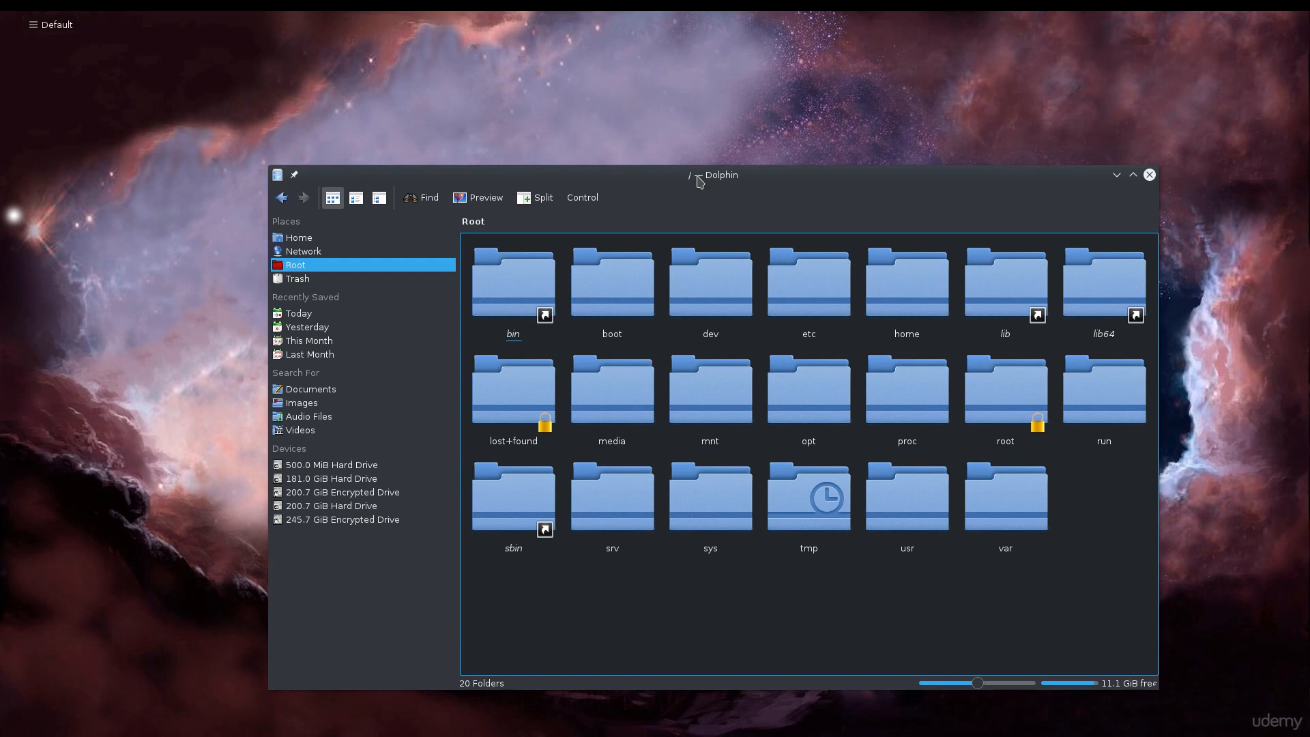
pyautogui.click(329, 252)
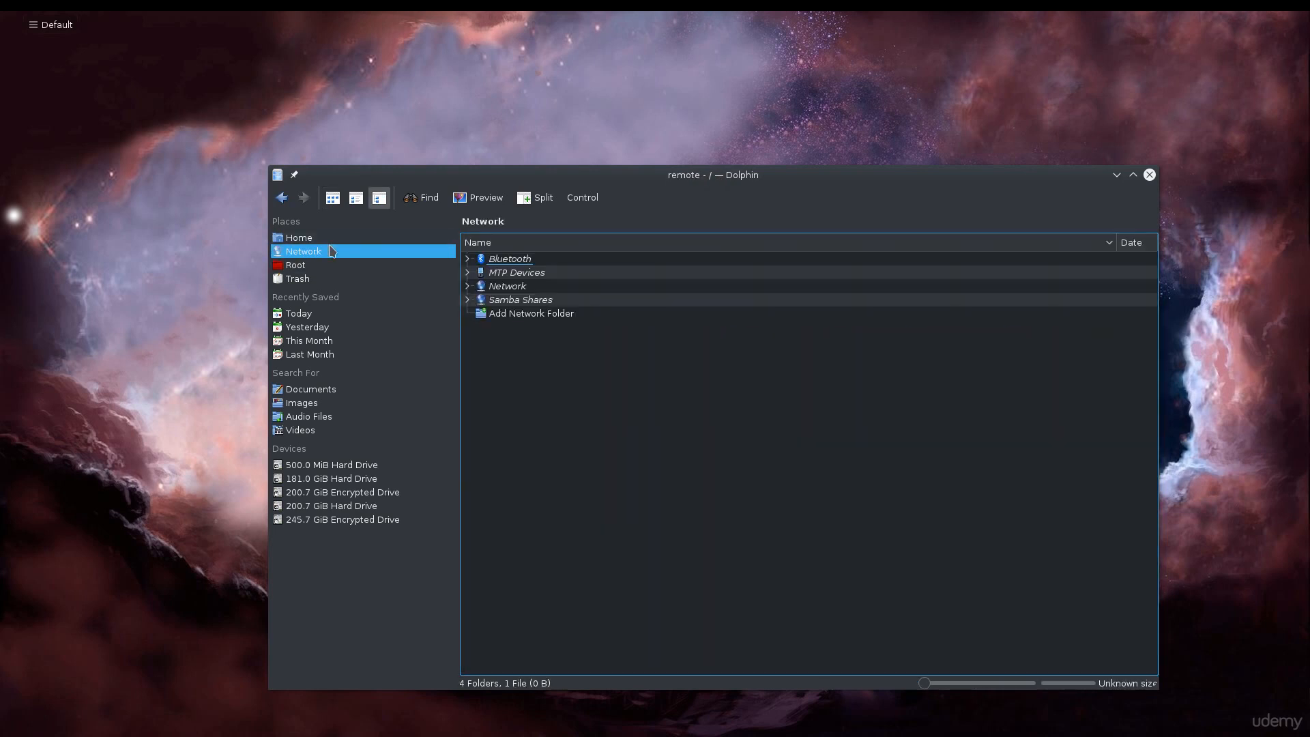
pyautogui.click(328, 239)
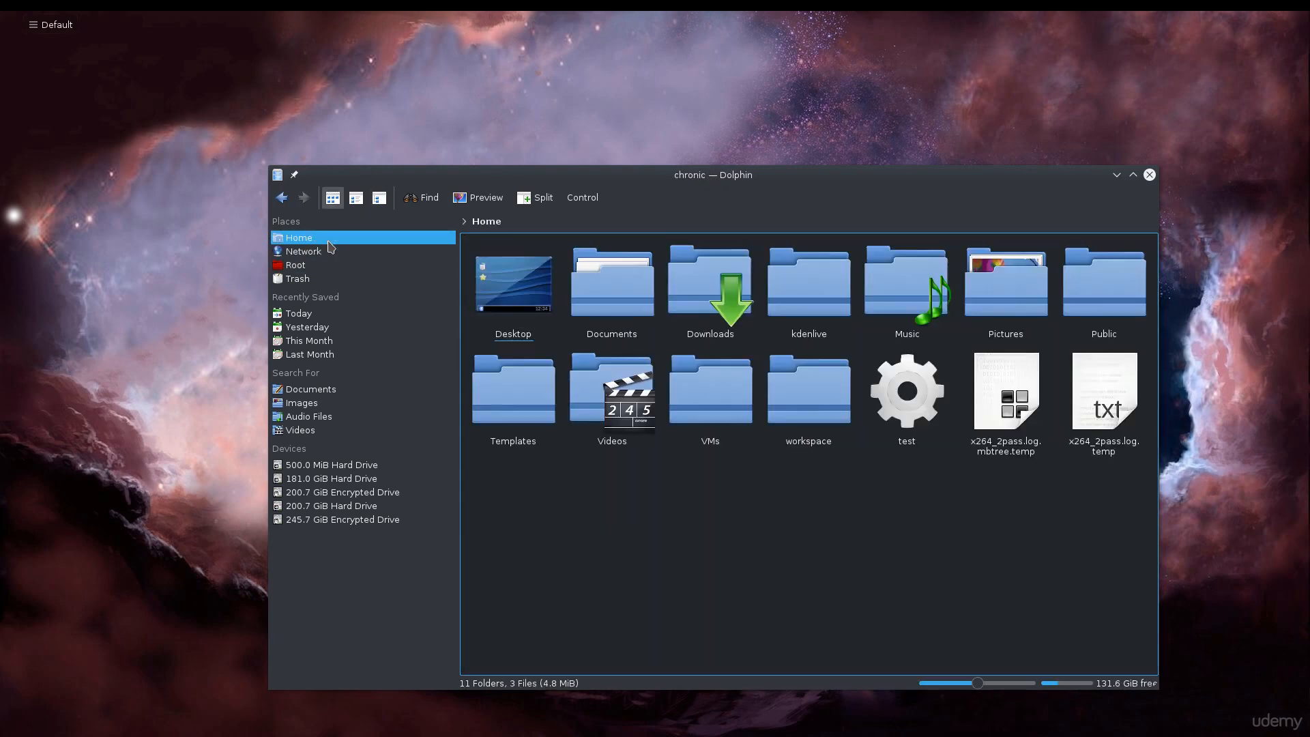
# View the contents of the Downloads folder, go back to Home and close the file manager
pyautogui.click(736, 328)
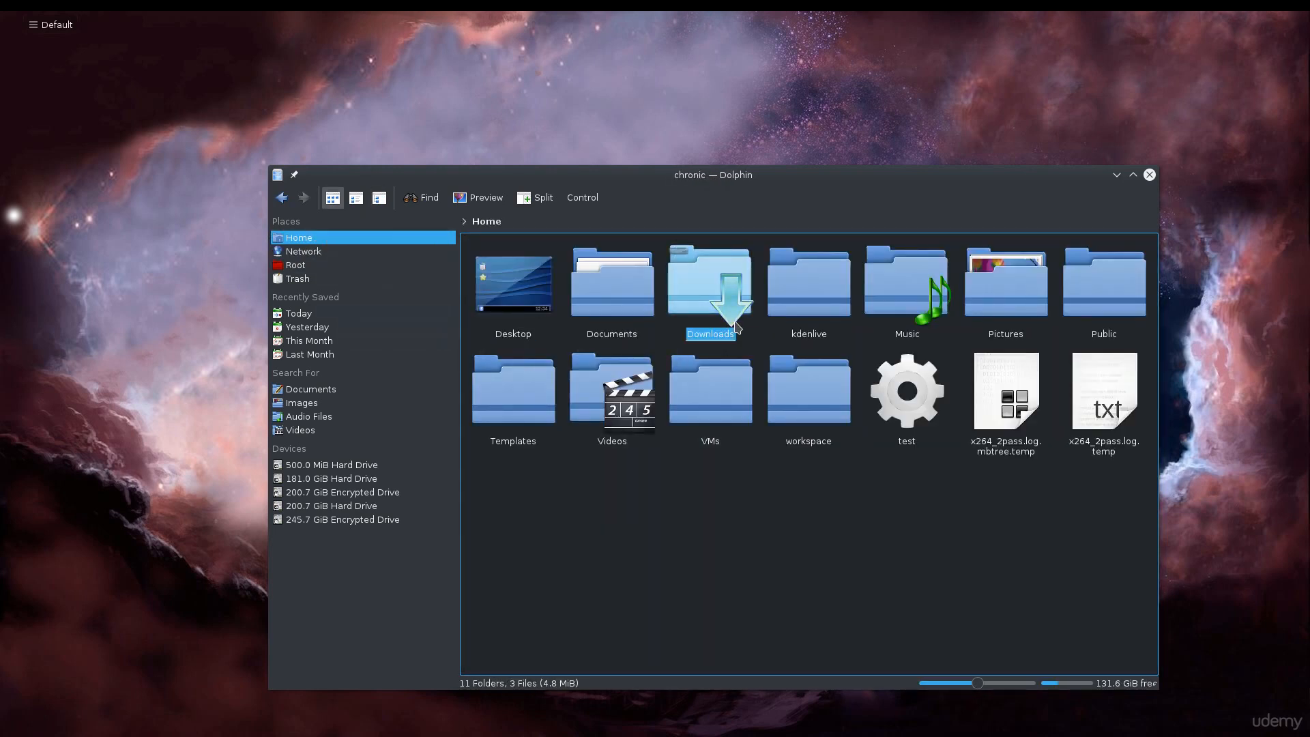
pyautogui.doubleClick(736, 327)
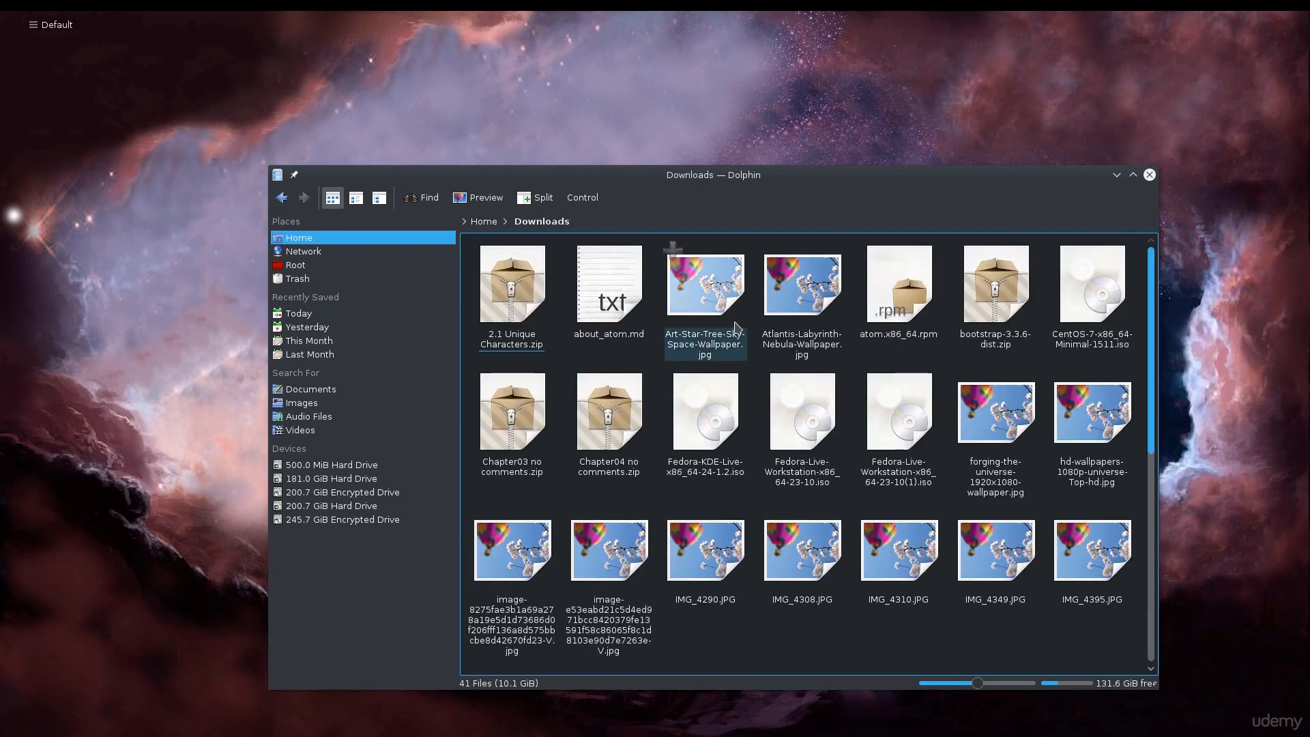
pyautogui.hotkey('alt', 'Left')
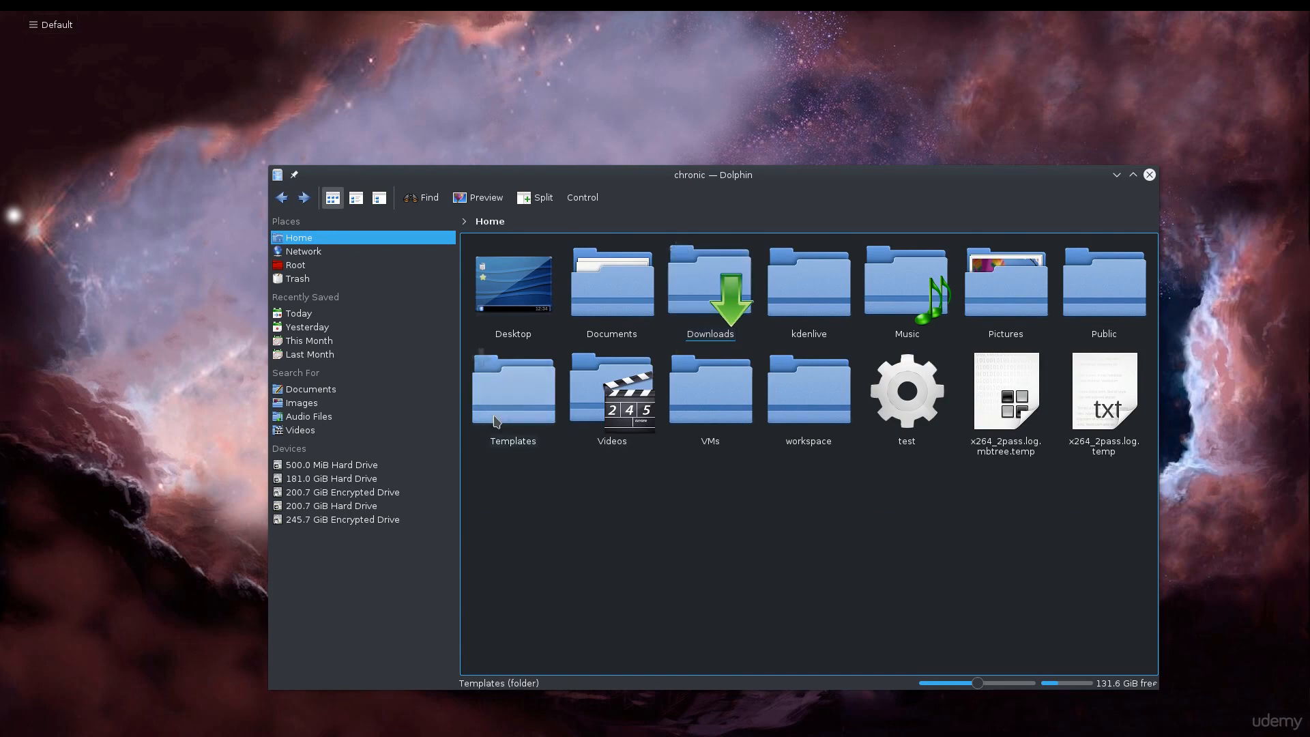
pyautogui.doubleClick(713, 301)
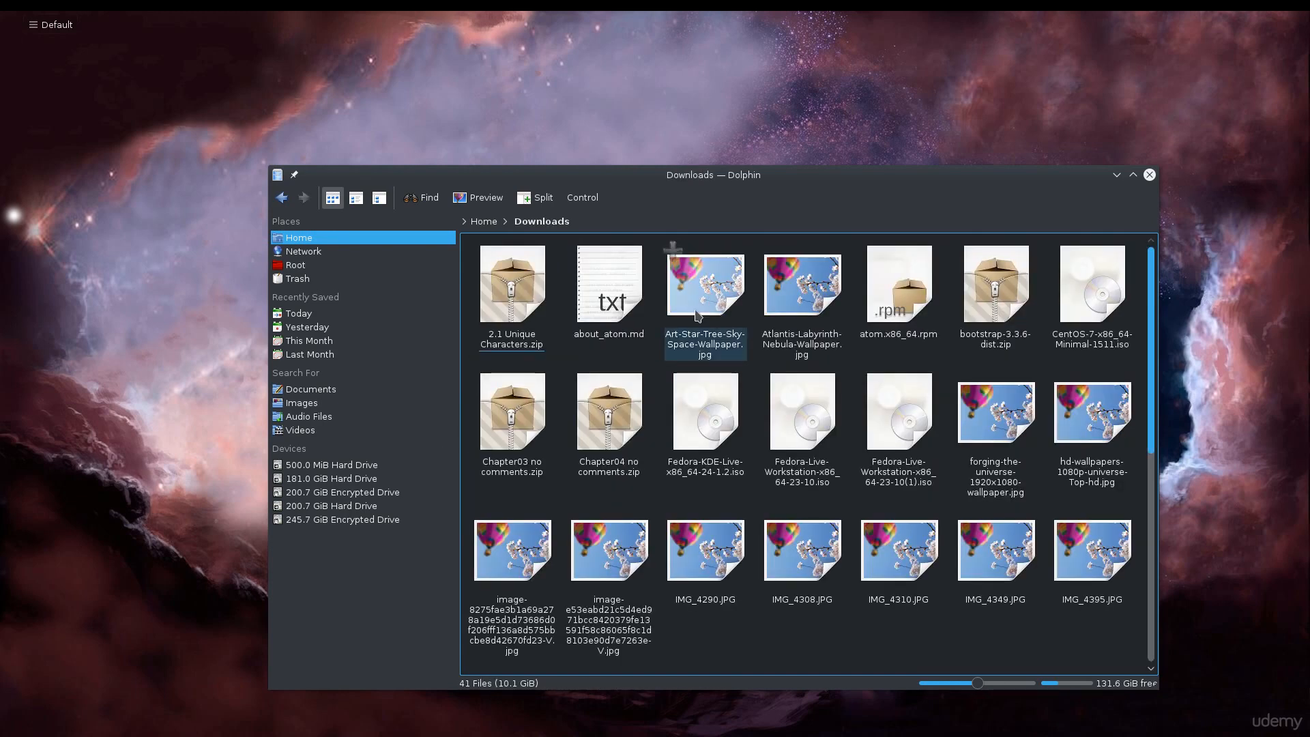
pyautogui.hotkey('alt', 'Left')
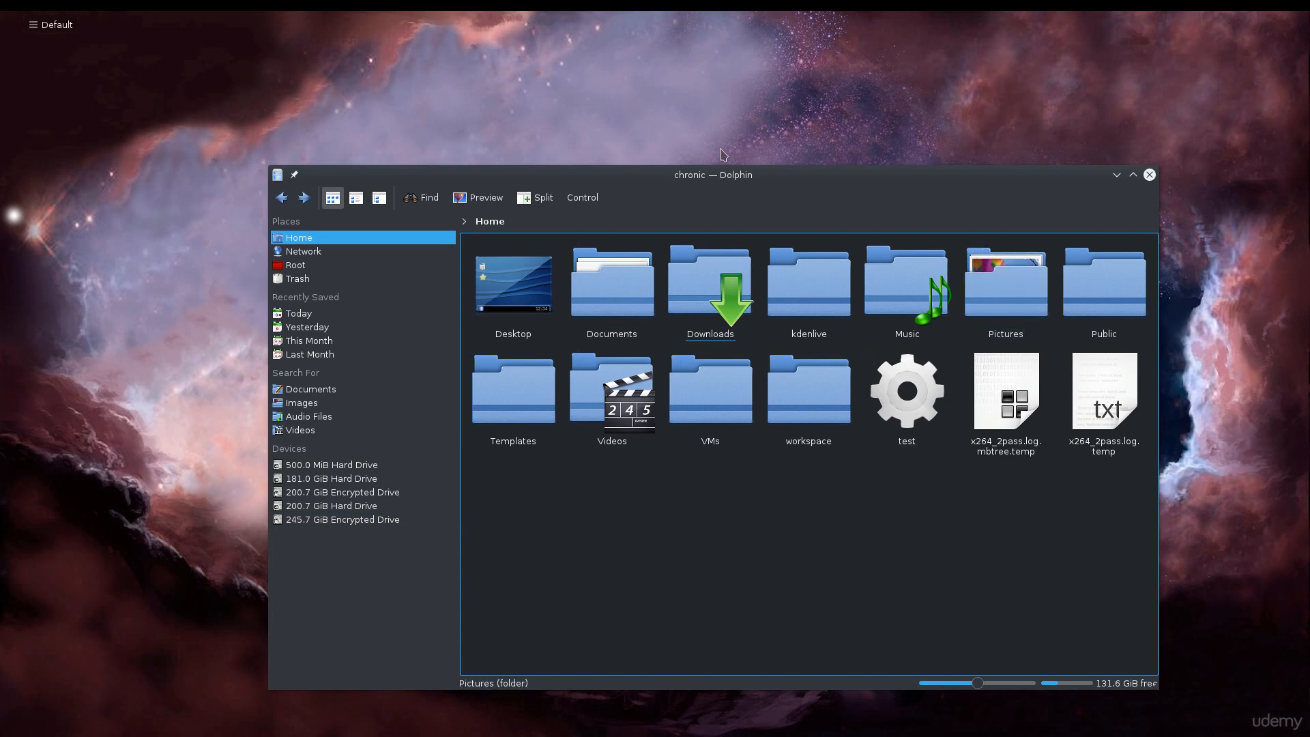
pyautogui.click(1153, 176)
# View the desktop's context options and its wallpaper settings, and close Desktop Settings without changing anything
pyautogui.rightClick(495, 187)
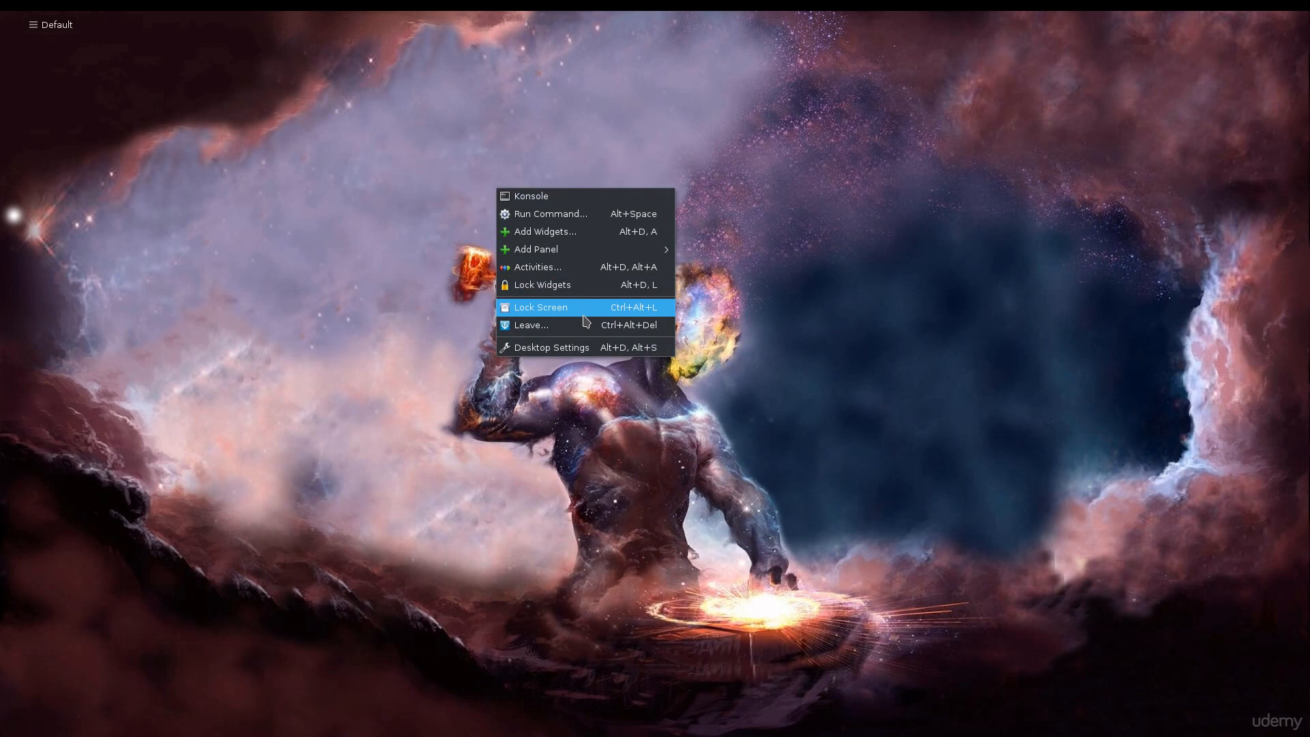
pyautogui.click(570, 351)
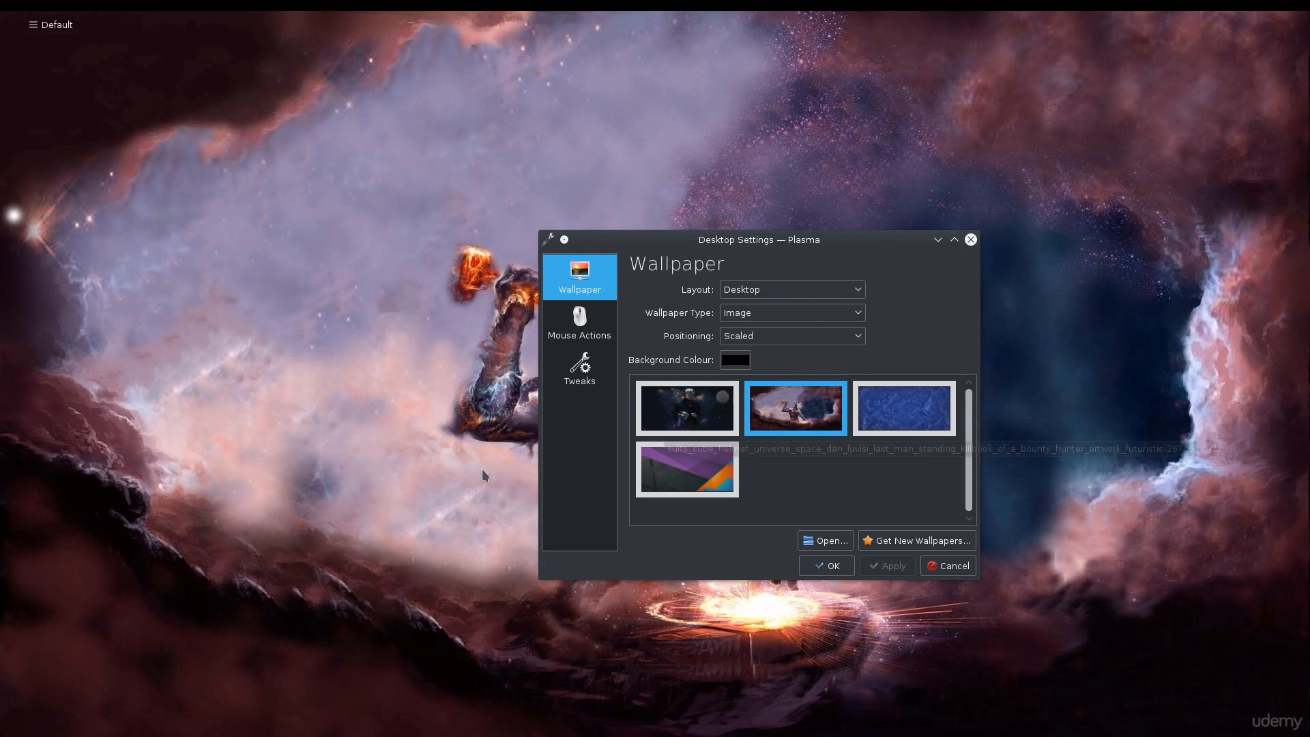
pyautogui.click(970, 240)
# Open a new Konsole terminal from the application launcher and reposition its window near the middle of the desktop
pyautogui.click(27, 39)
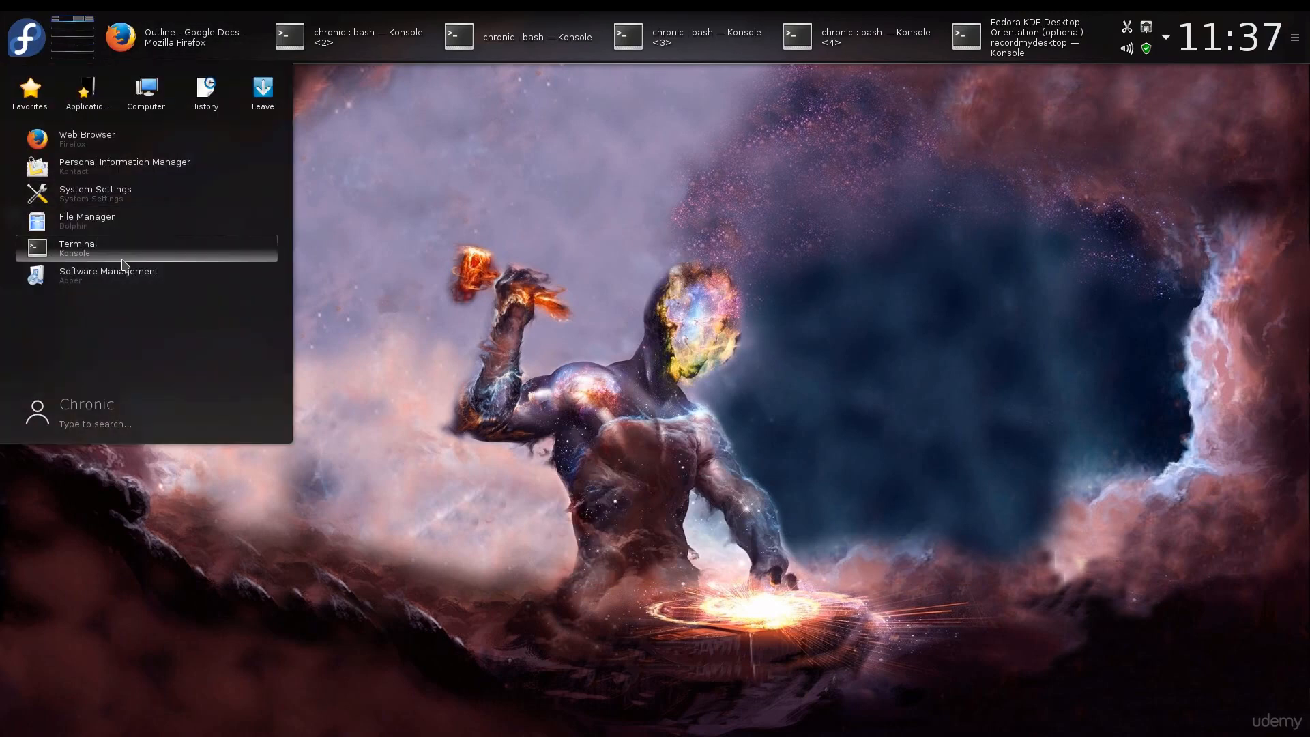
pyautogui.click(123, 265)
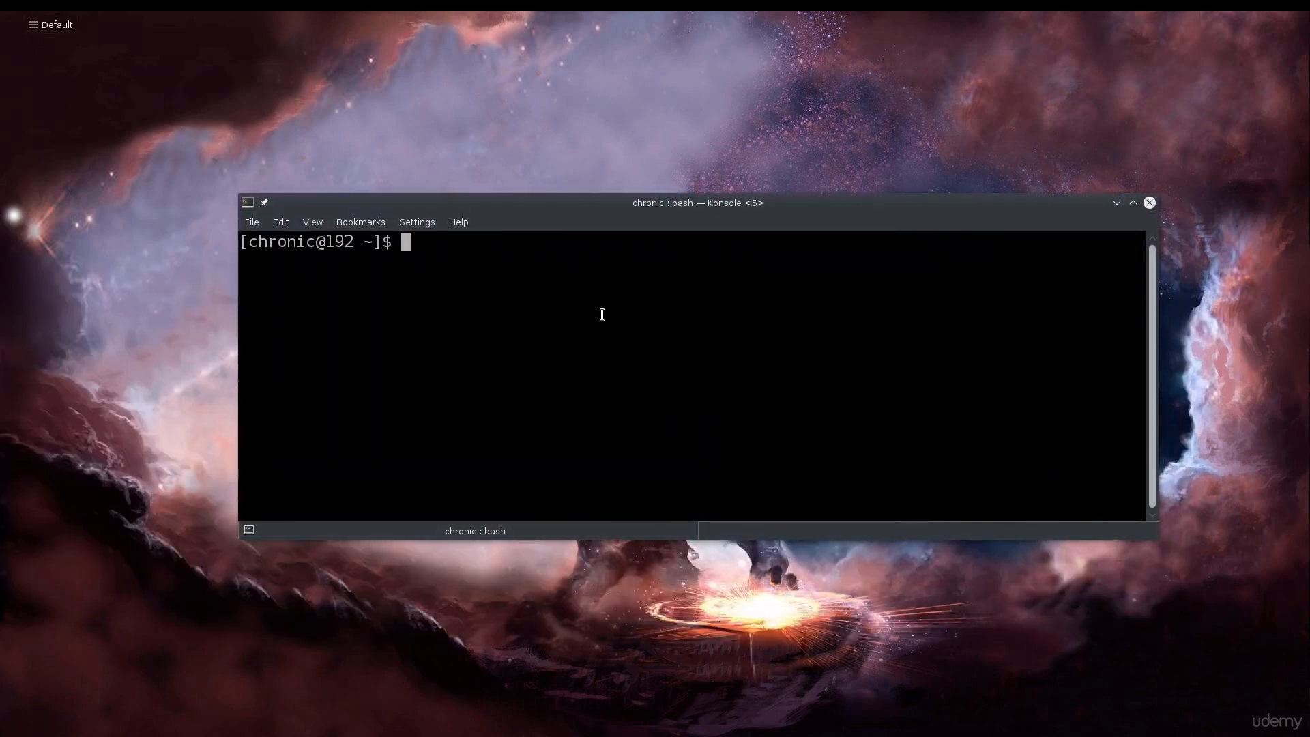
pyautogui.moveTo(706, 202); pyautogui.dragTo(610, 209)
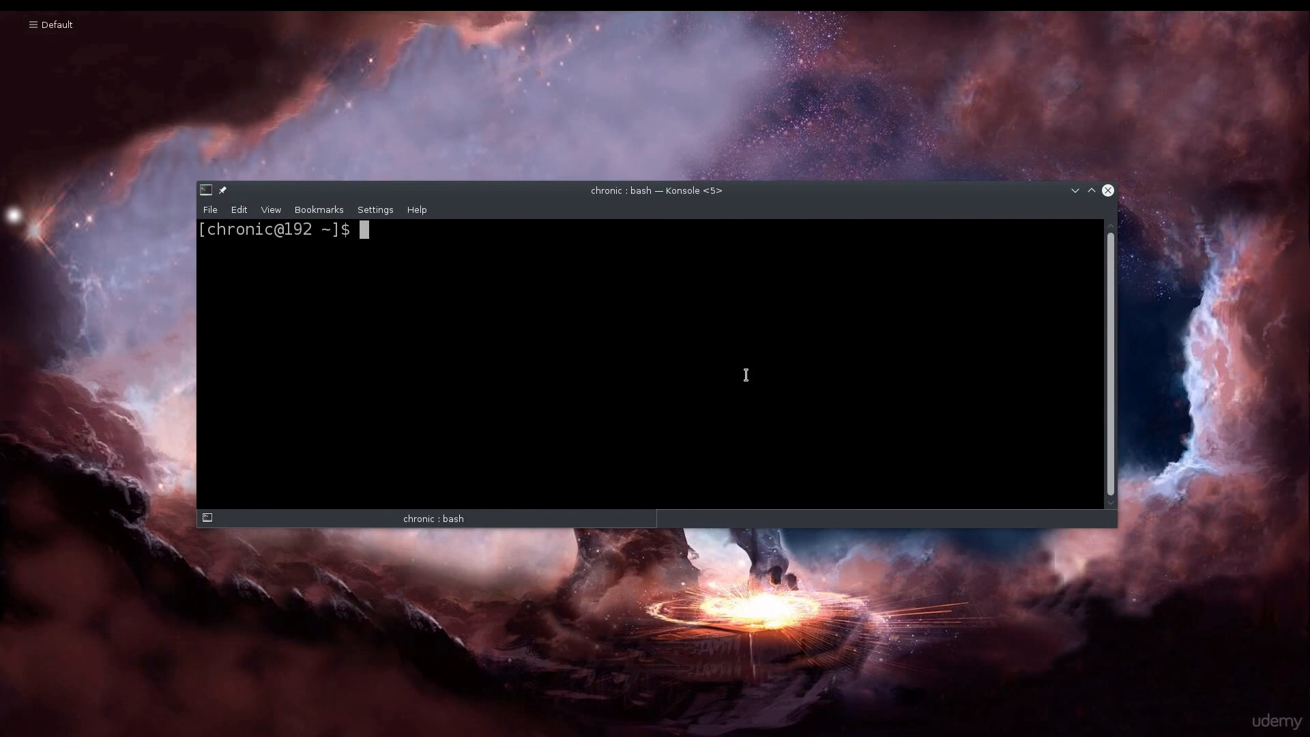
pyautogui.moveTo(653, 196); pyautogui.dragTo(659, 214)
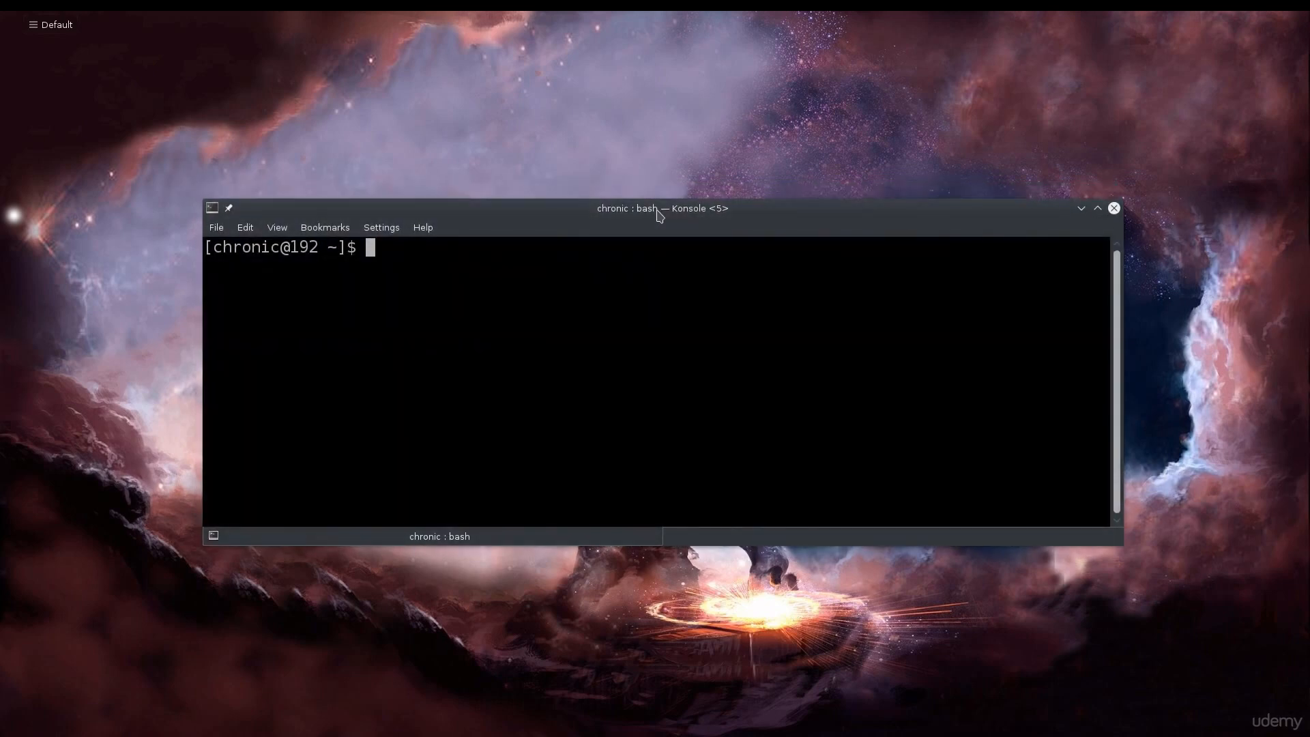